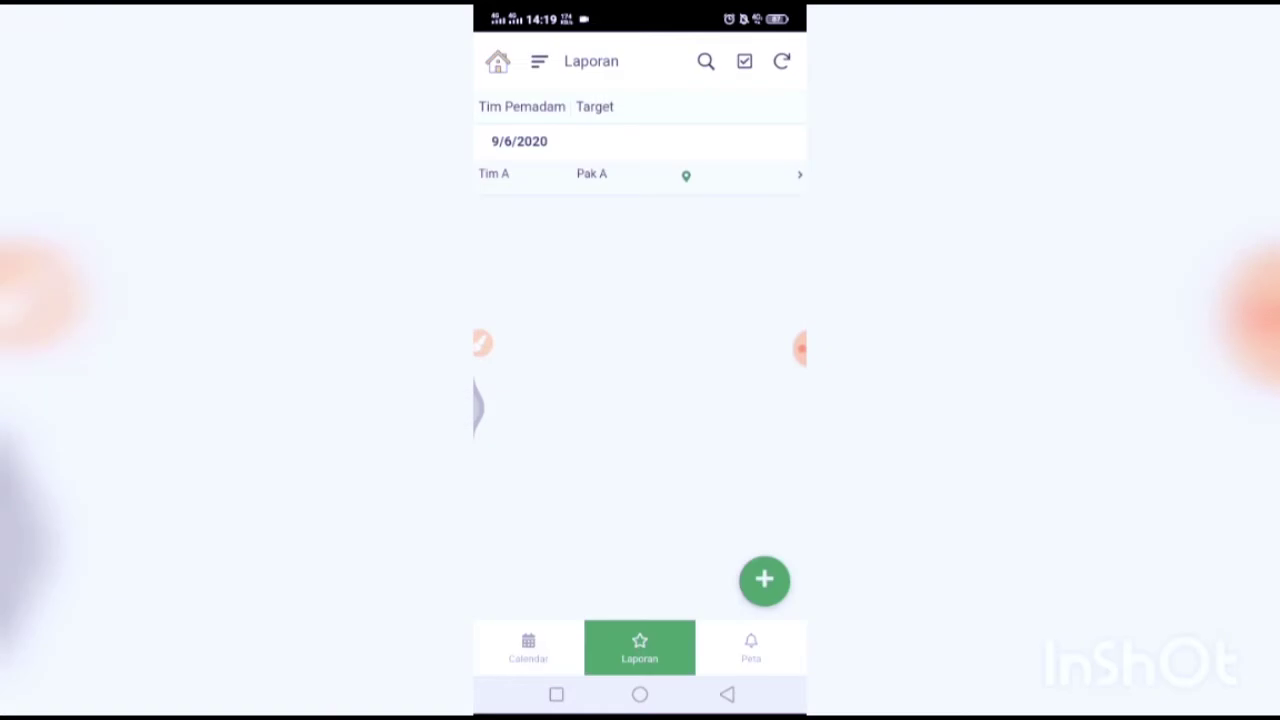
# Look through the finished app's Calendar, Laporan and Peta views.
pyautogui.click(528, 648)
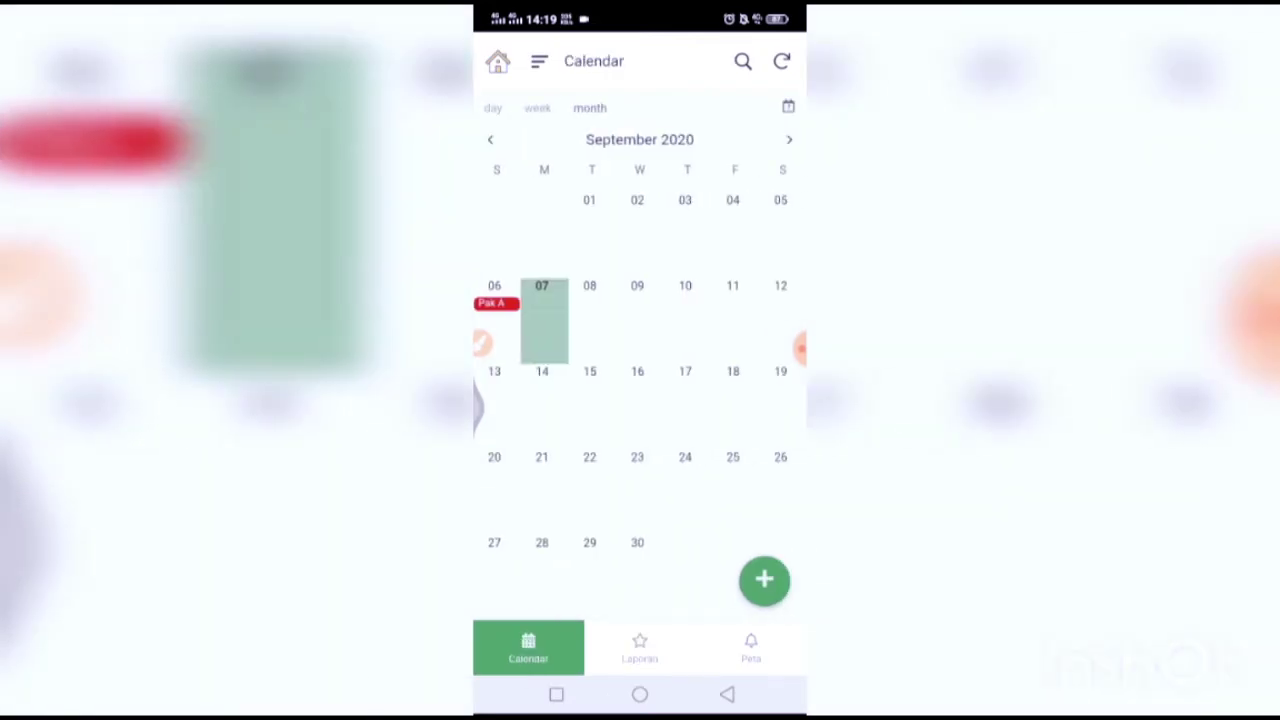
pyautogui.click(639, 648)
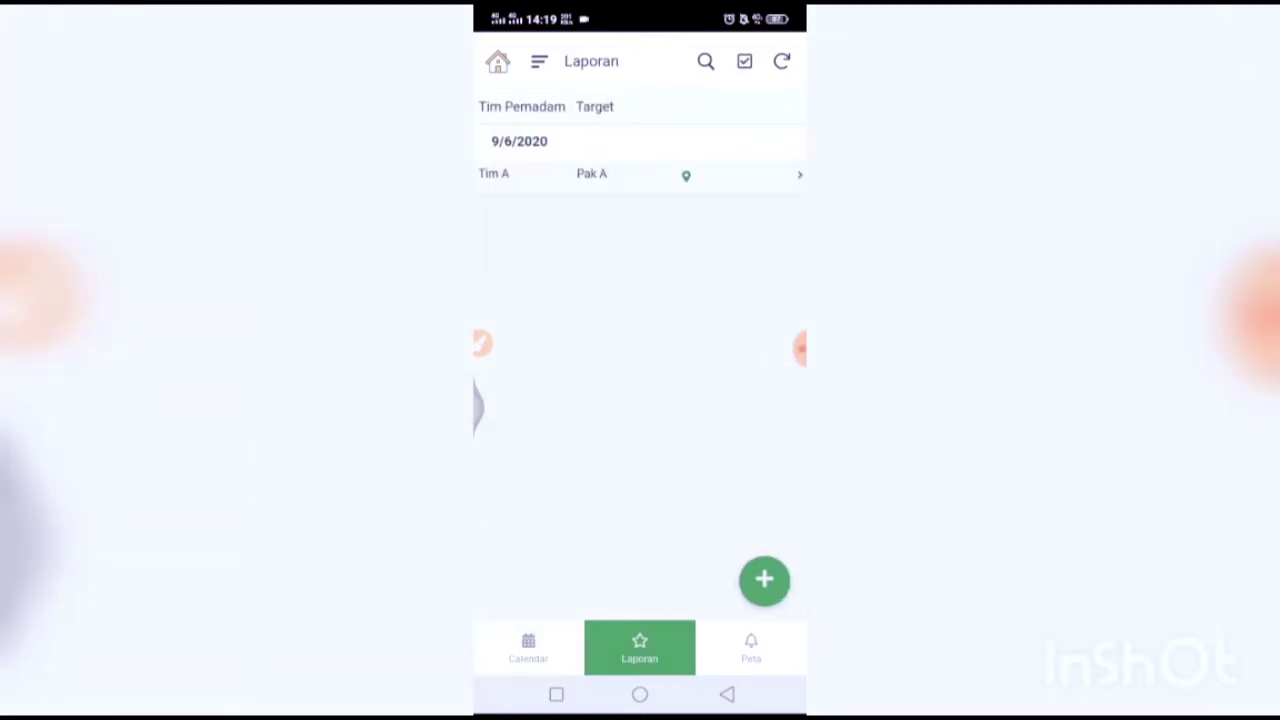
pyautogui.click(751, 648)
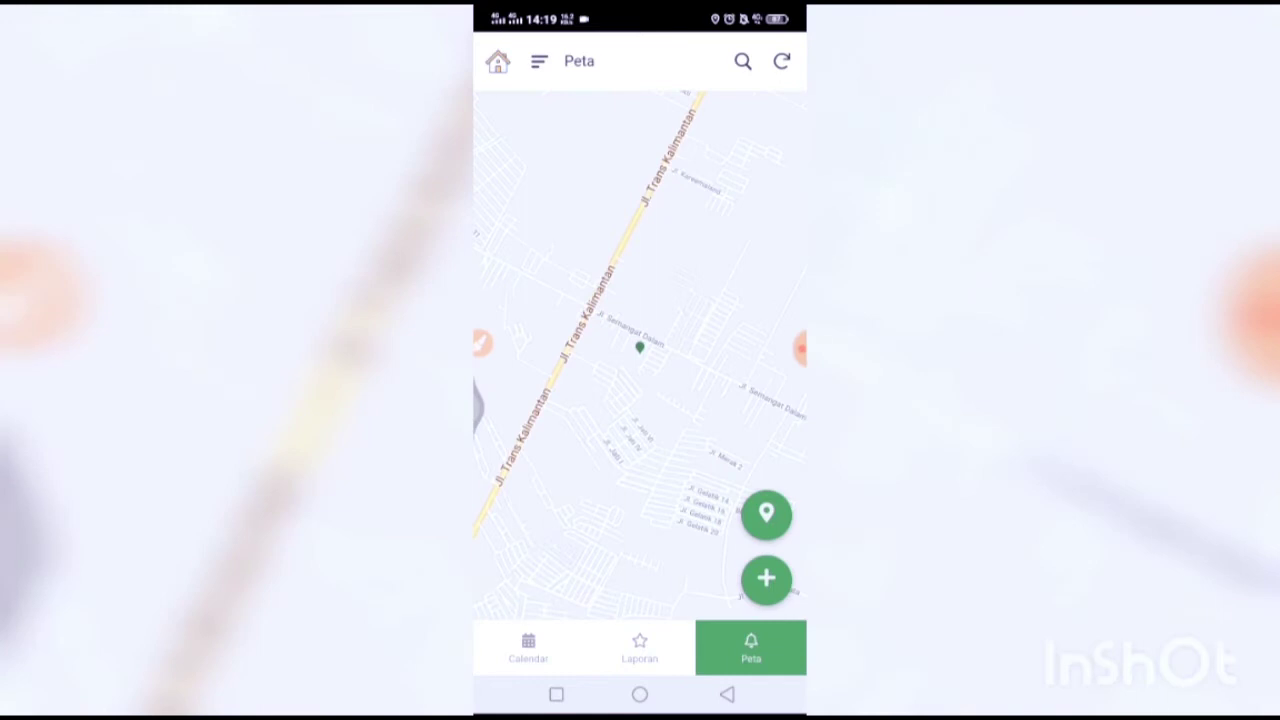
pyautogui.click(639, 648)
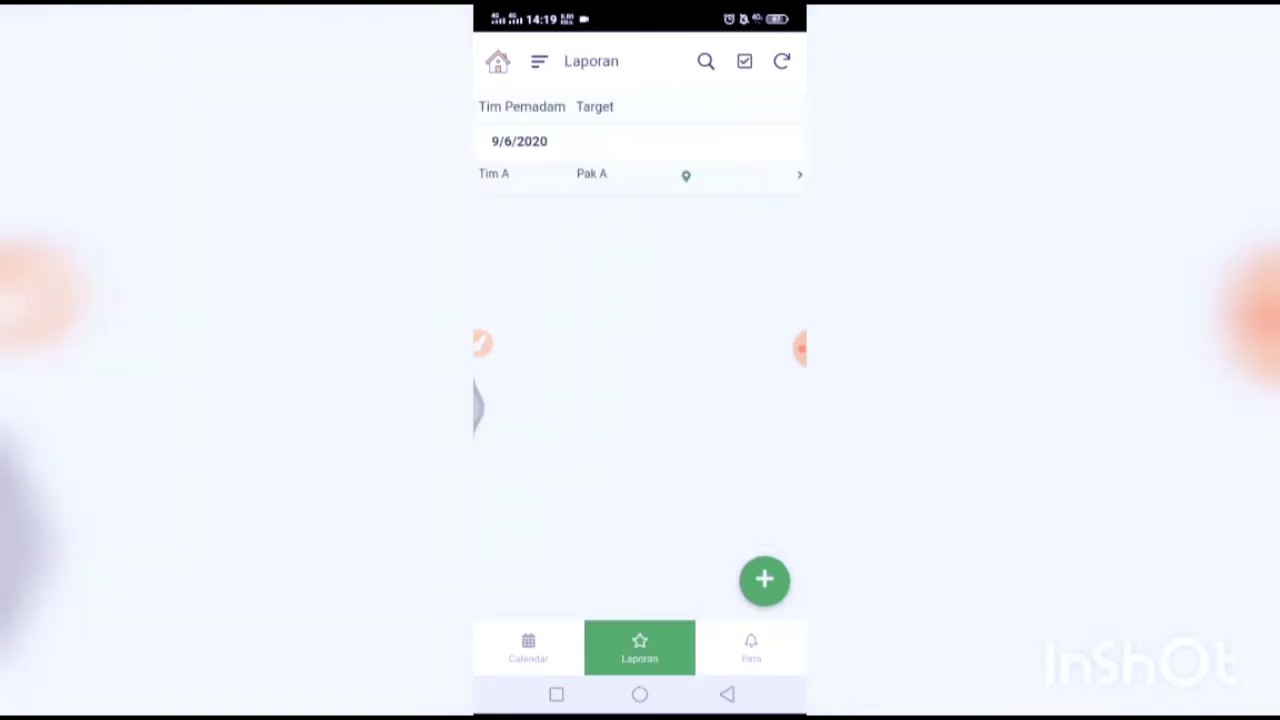
# Open a new report form in the Laporan view and examine its input fields, including the Tim Pemadam choices.
pyautogui.click(766, 578)
pyautogui.scroll(-2, 640, 350)
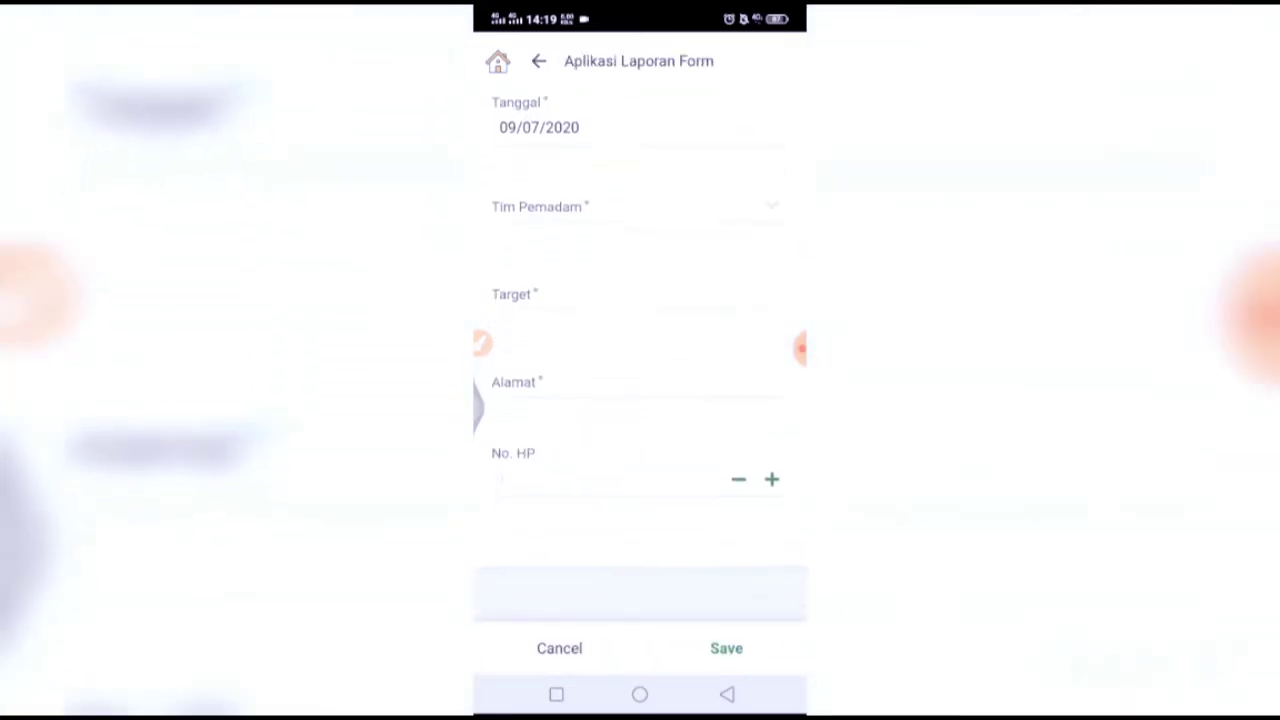
pyautogui.click(630, 206)
pyautogui.click(749, 626)
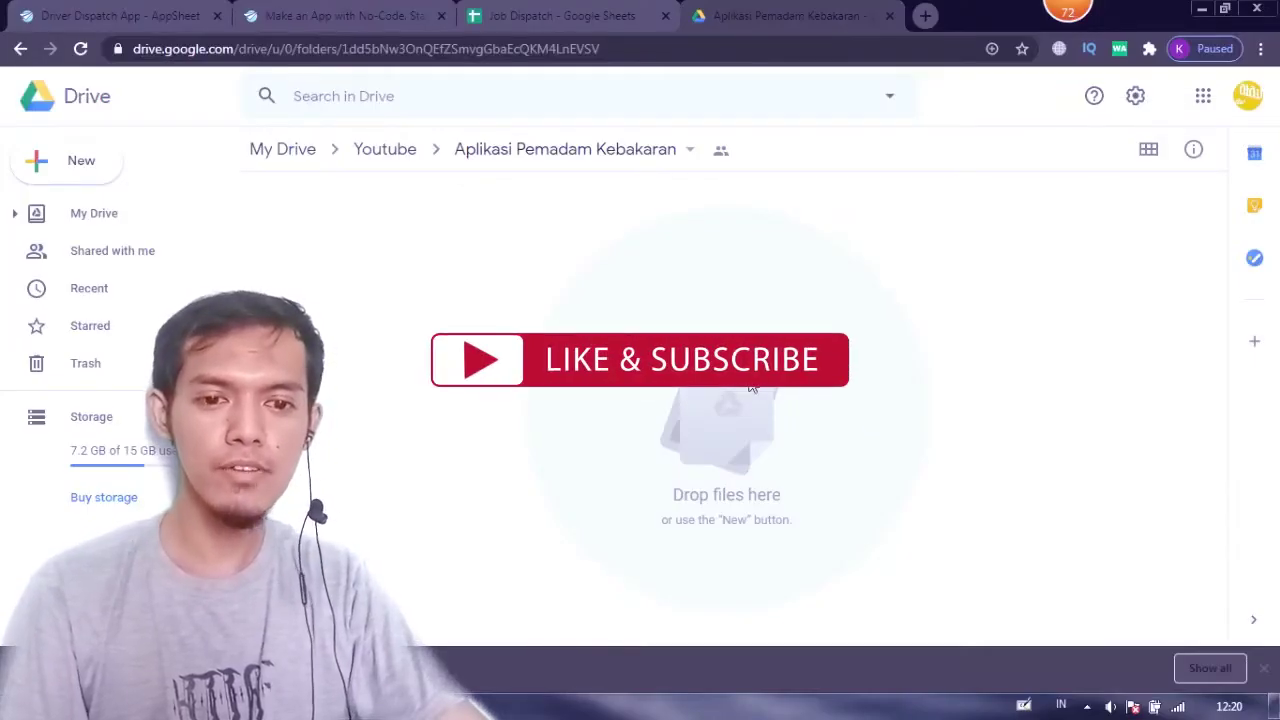
# Create a blank Google Sheets spreadsheet in the shared Drive folder Aplikasi Pemadam Kebakaran, accepting the folder's sharing permissions.
pyautogui.hotkey('alt', 'Tab')
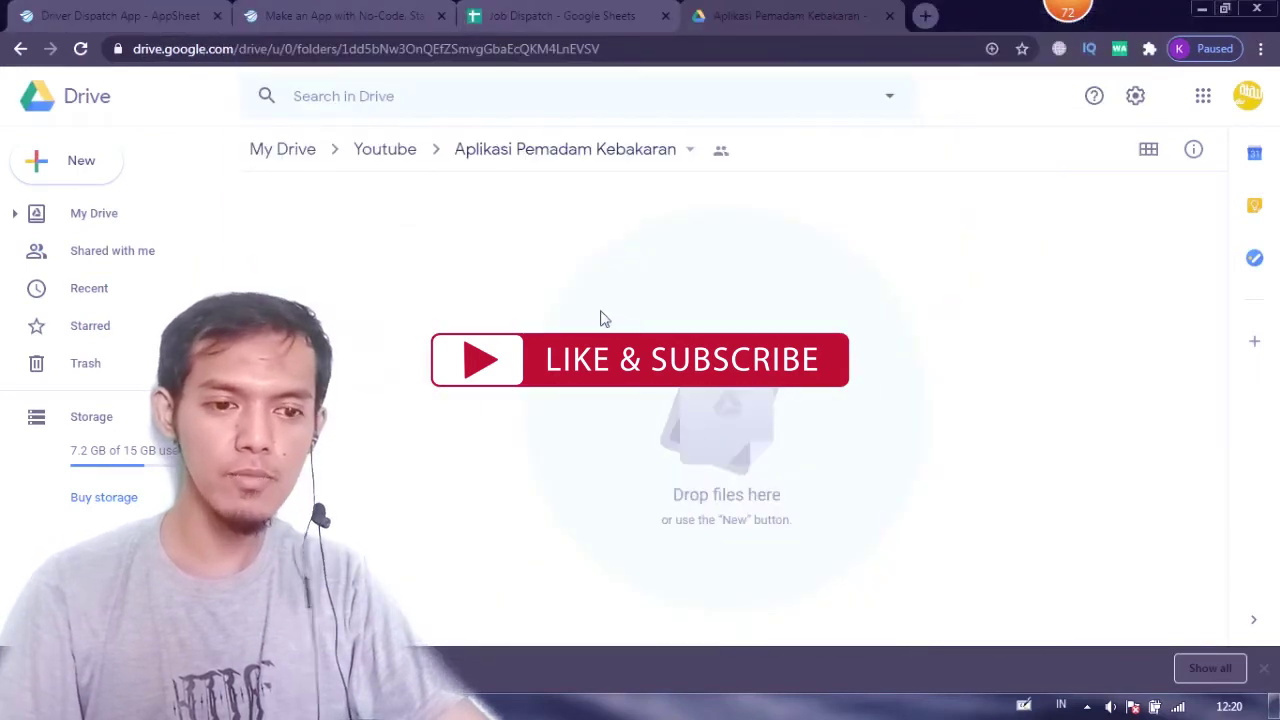
pyautogui.rightClick(483, 280)
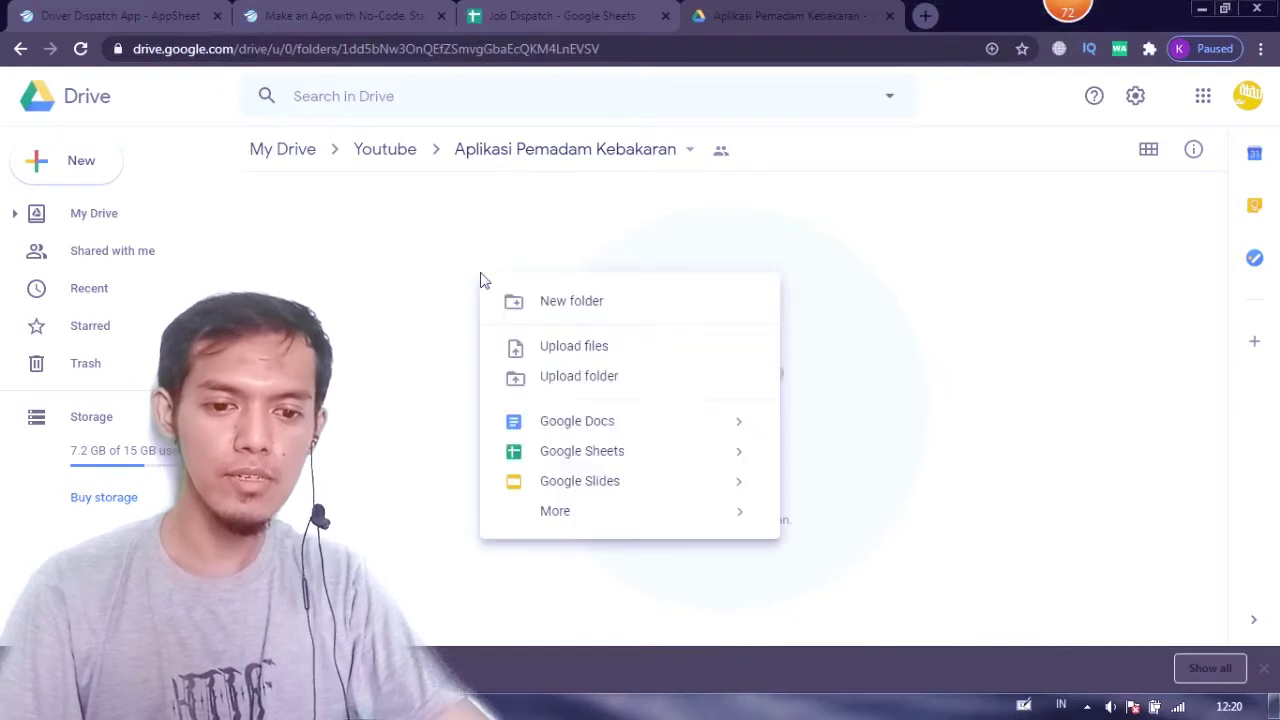
pyautogui.moveTo(737, 457)
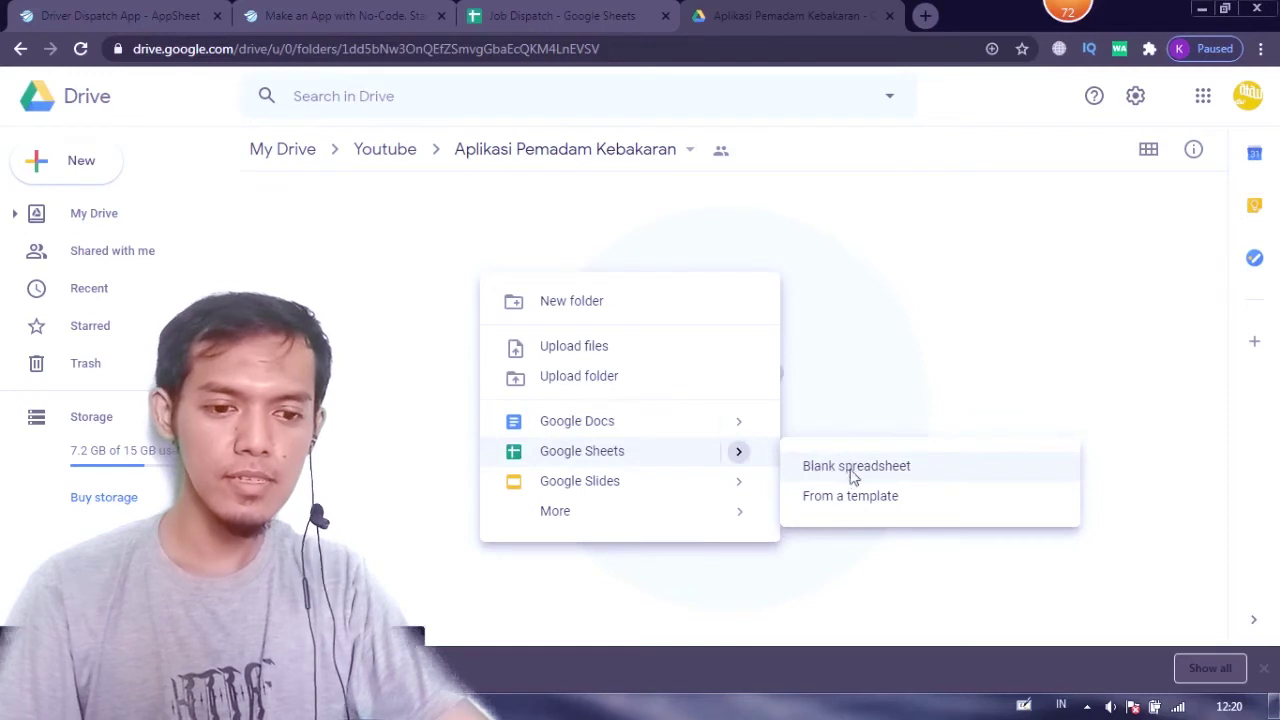
pyautogui.click(846, 467)
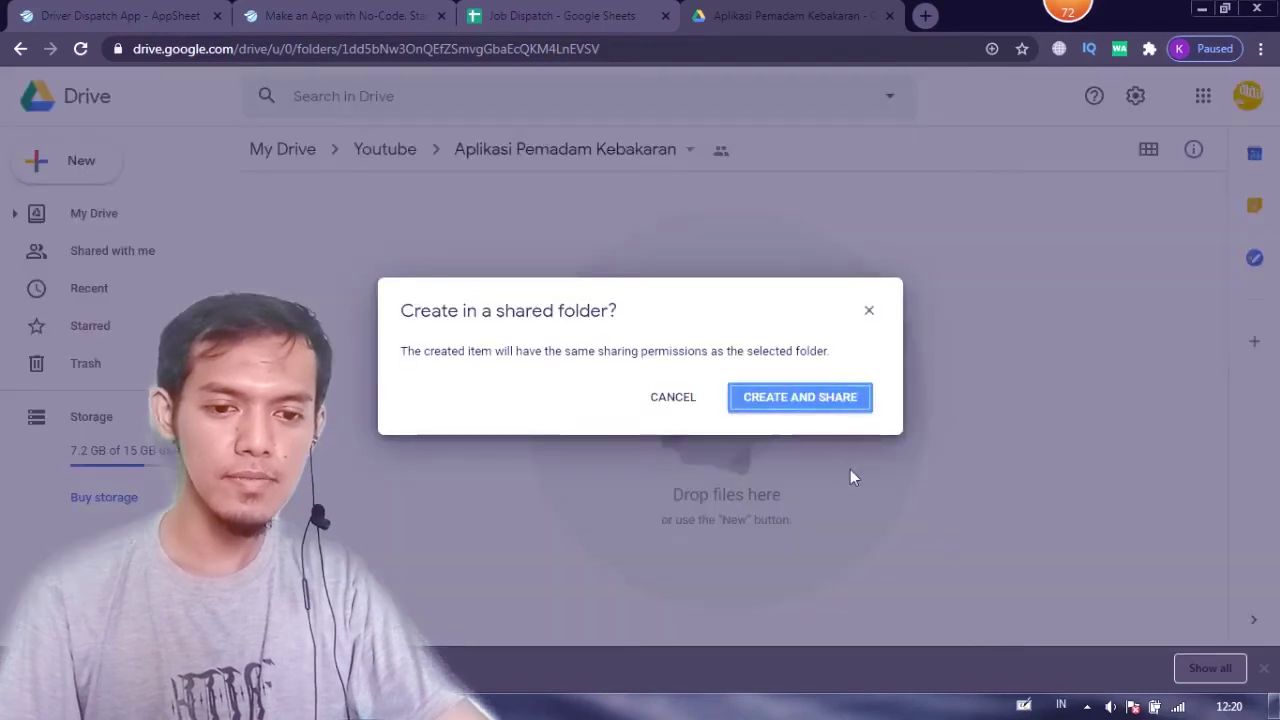
pyautogui.click(800, 404)
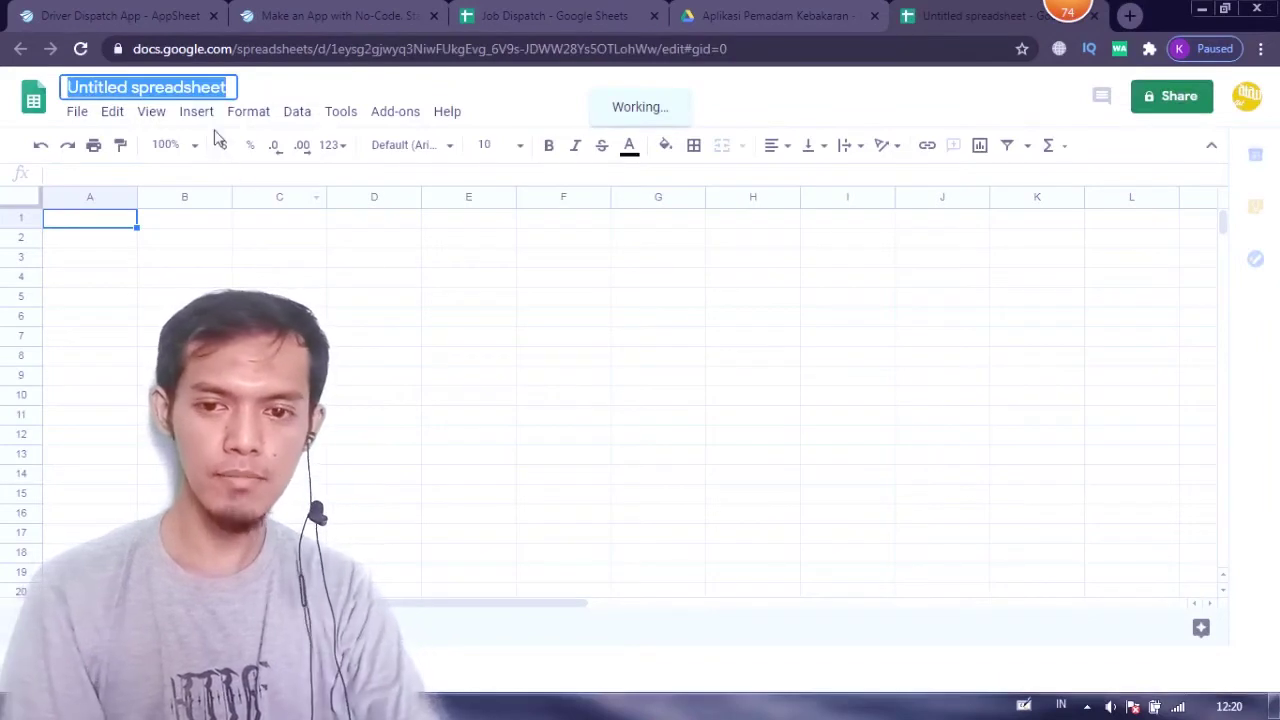
# Rename the new spreadsheet as "Aplikasi Laporan".
pyautogui.write('Ap')
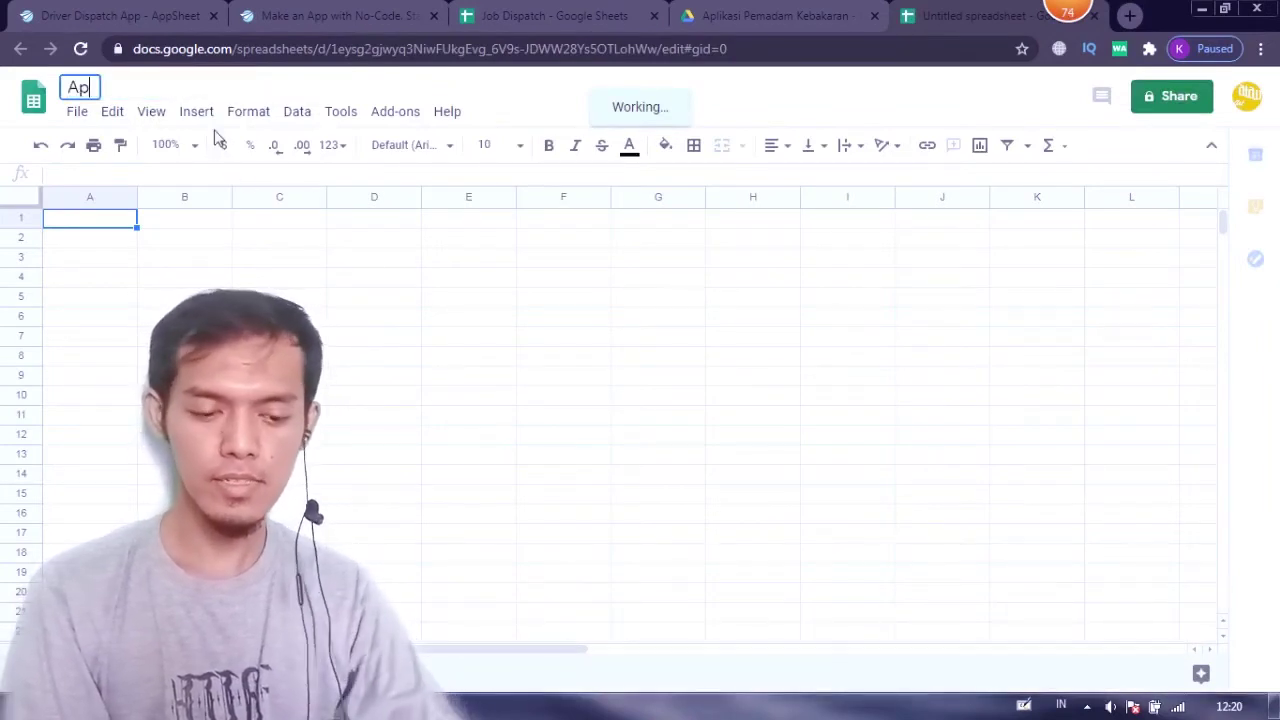
pyautogui.write('l')
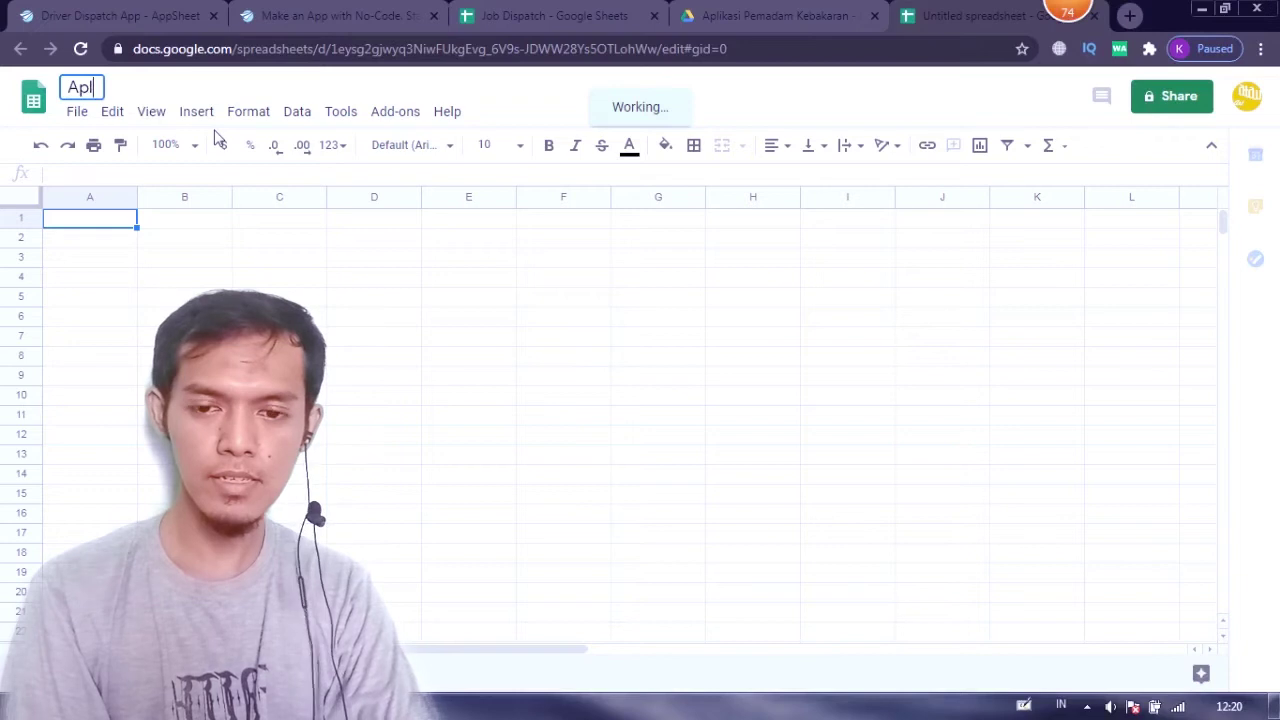
pyautogui.write('ikasi')
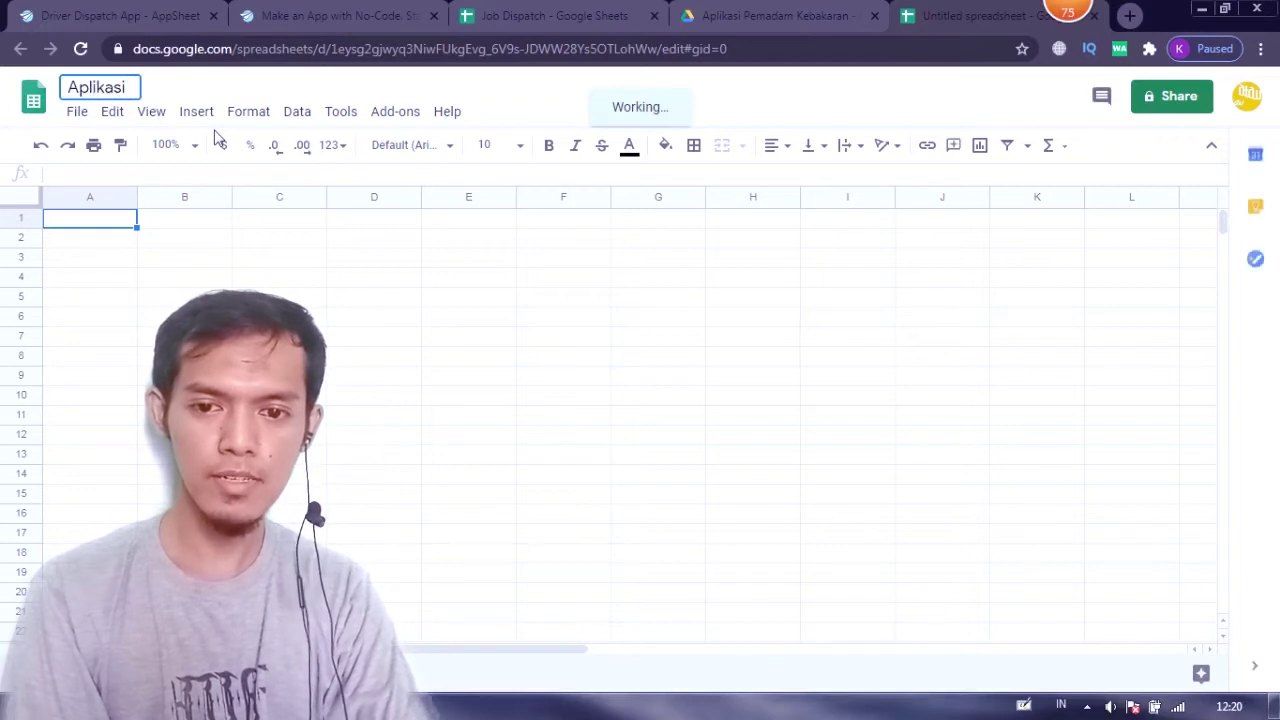
pyautogui.write(' Laporan')
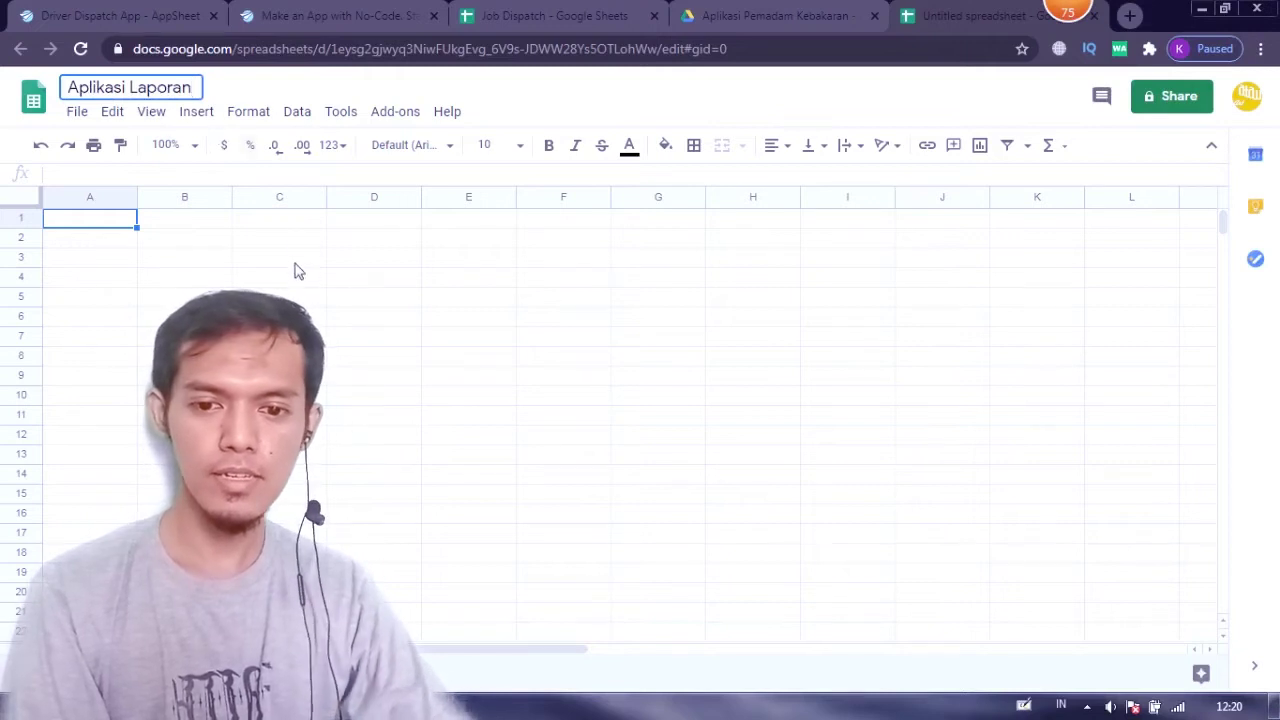
pyautogui.click(290, 283)
# Enter the column headers "Tanggal" in A1 and "Tim Pemadam" in B1.
pyautogui.click(119, 220)
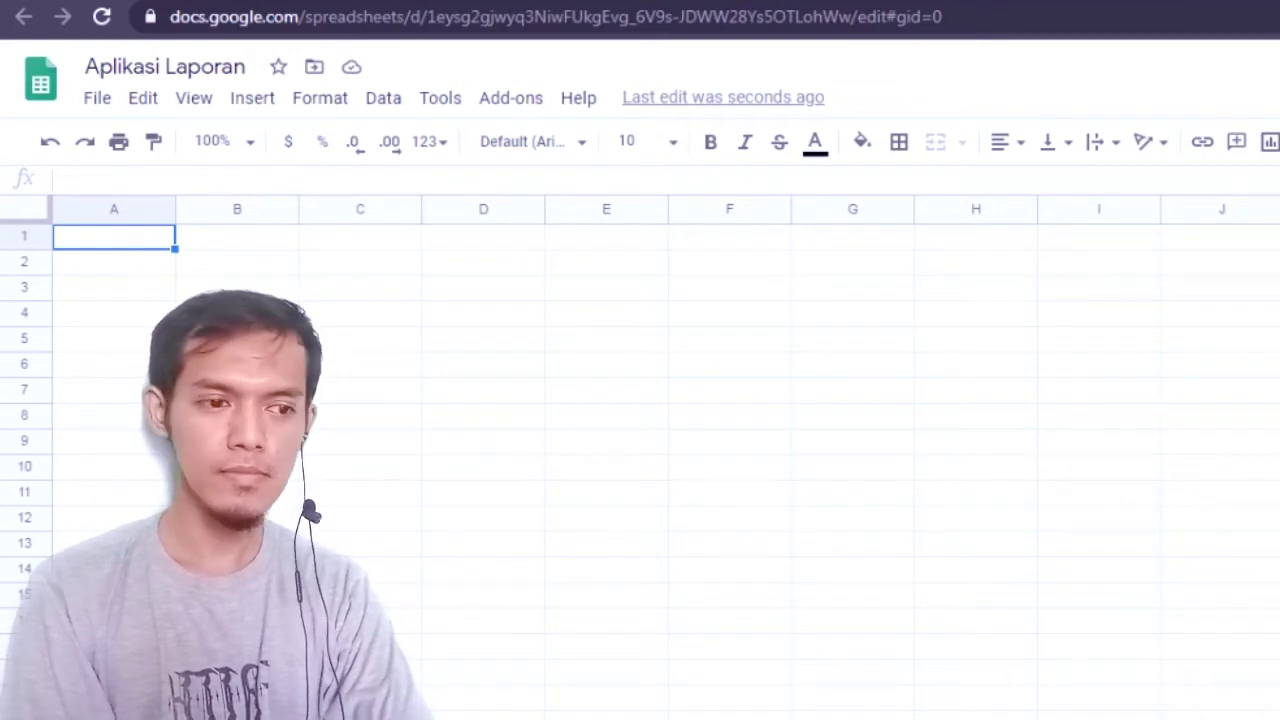
pyautogui.write('Tanggal')
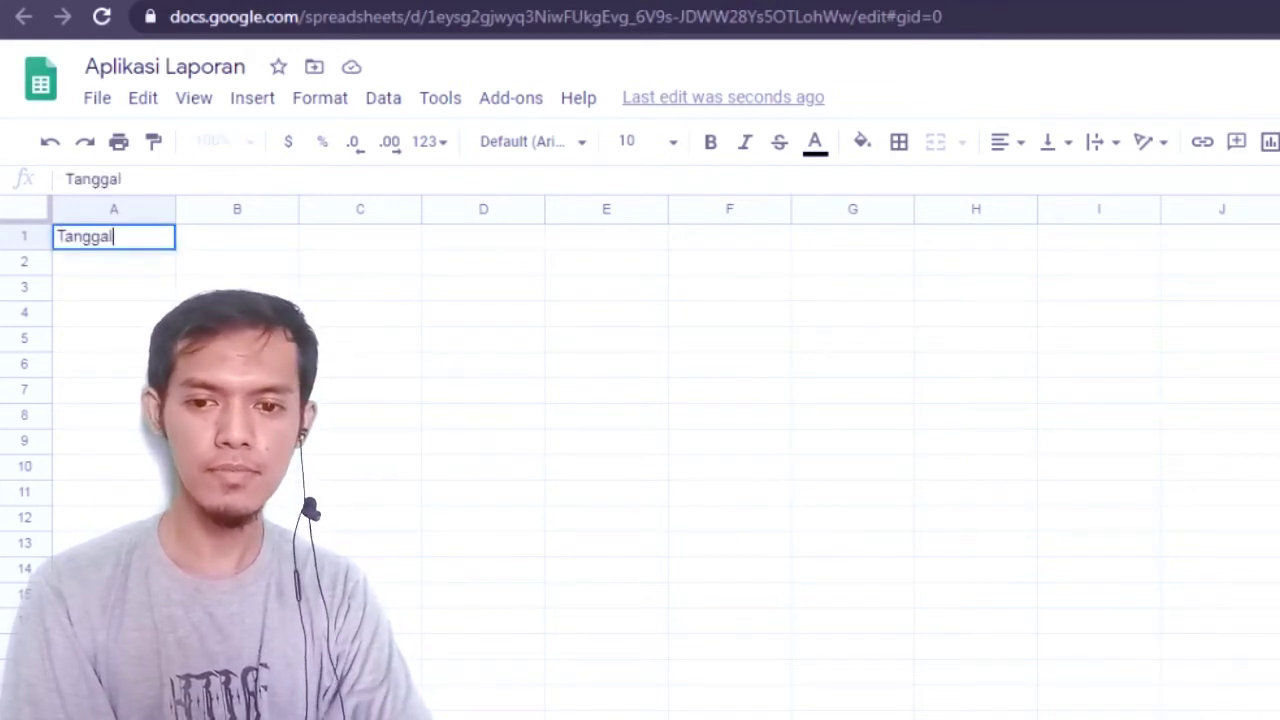
pyautogui.press('Tab')
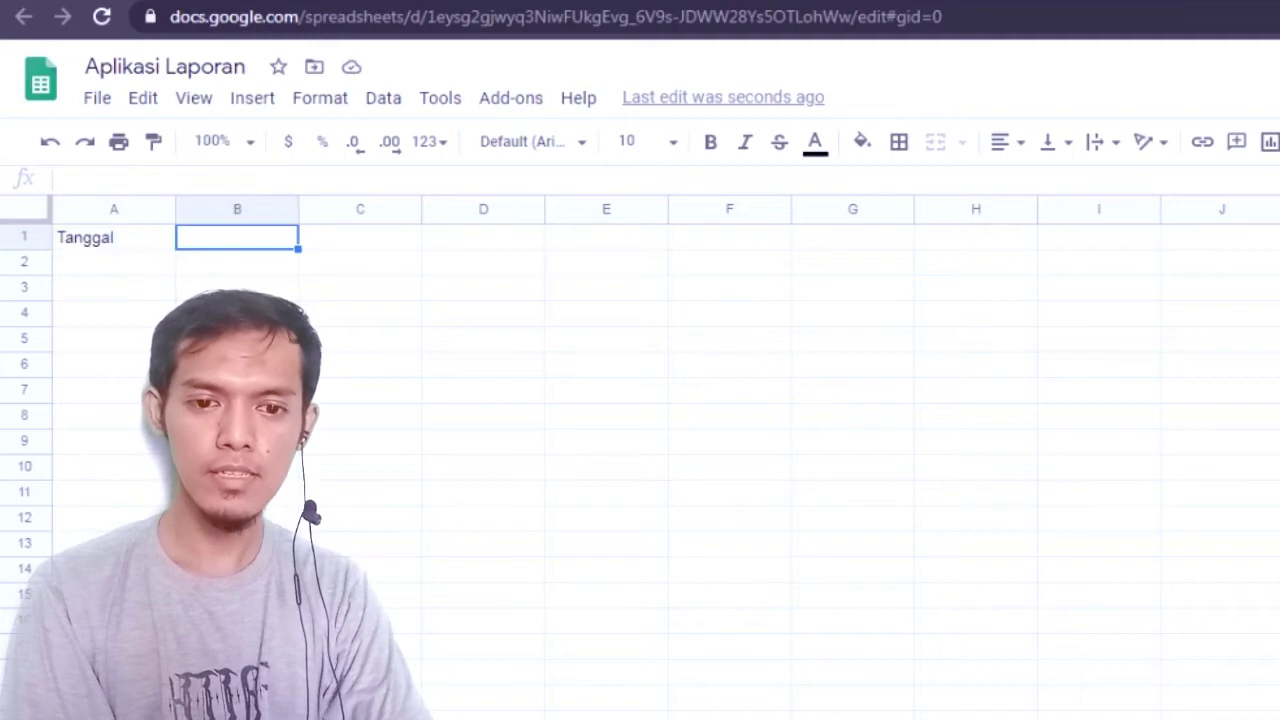
pyautogui.write('Tim')
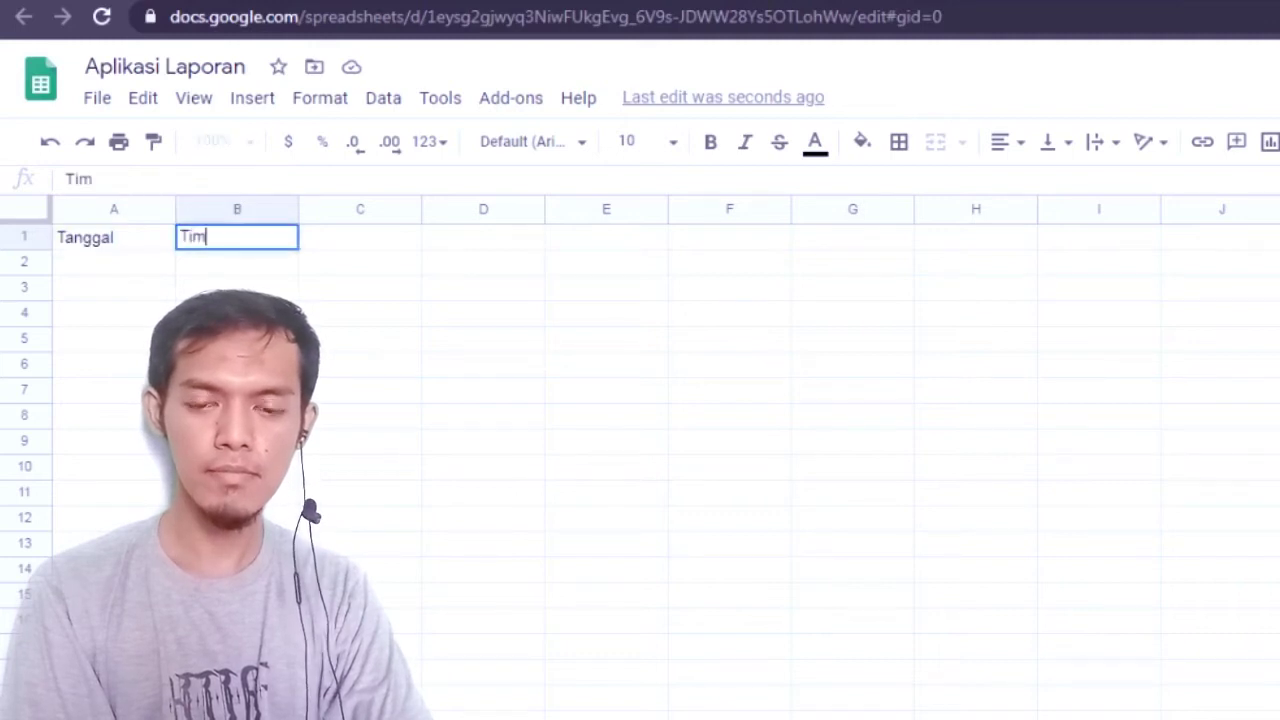
pyautogui.write(' BPK')
pyautogui.press('BackSpace')
pyautogui.press('BackSpace')
pyautogui.press('BackSpace')
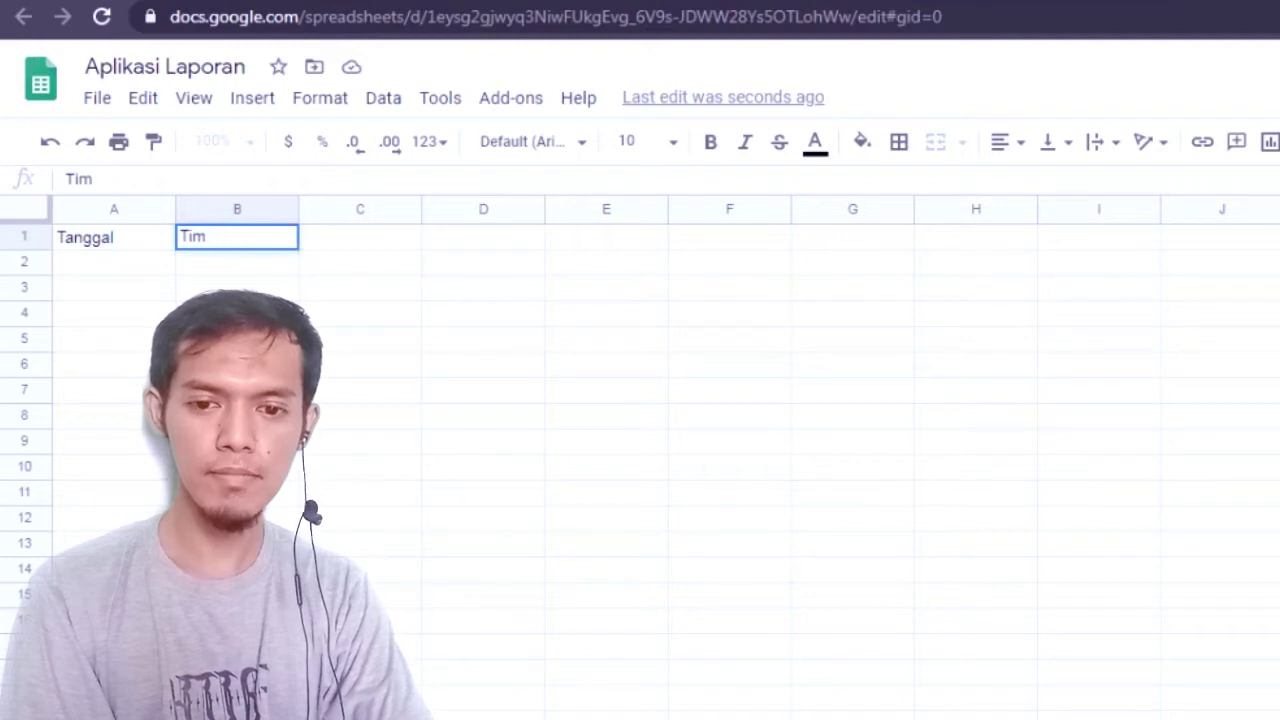
pyautogui.write('Pemadam')
pyautogui.press('Tab')
# Complete the header row with "Target" in C1, "Alamat" in D1 and "No. HP" in E1.
pyautogui.write('Target')
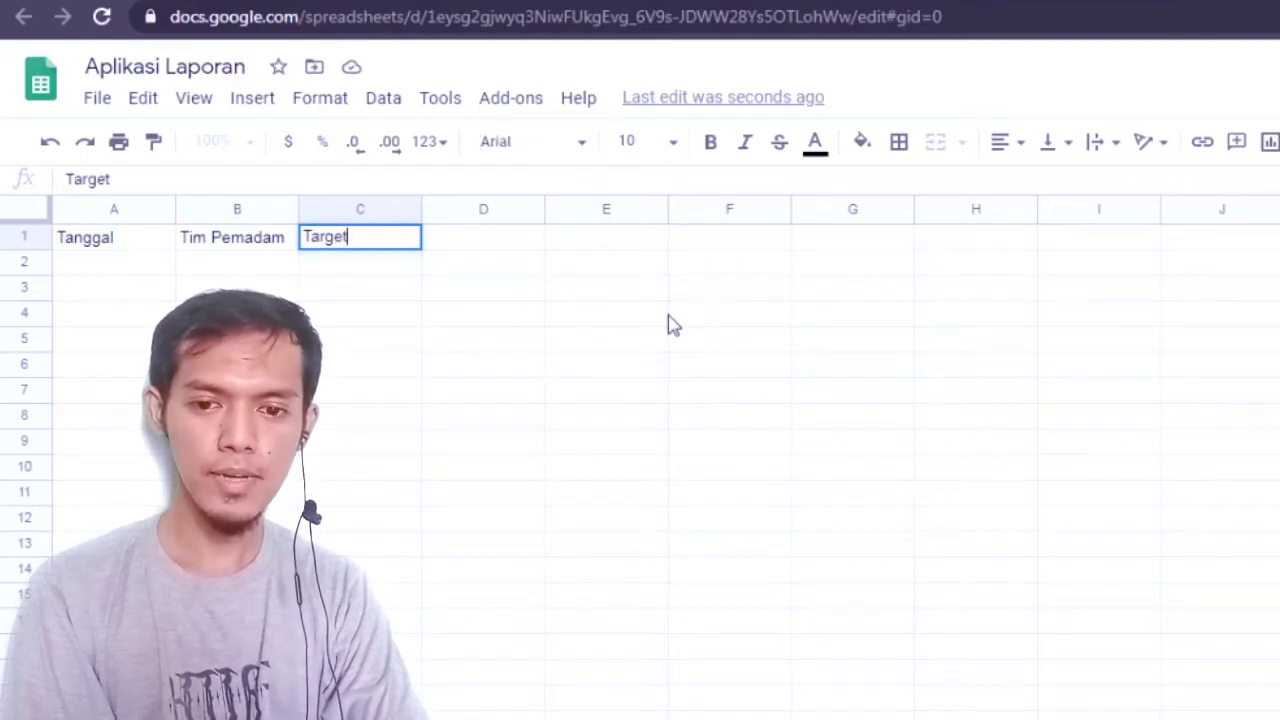
pyautogui.press('Tab')
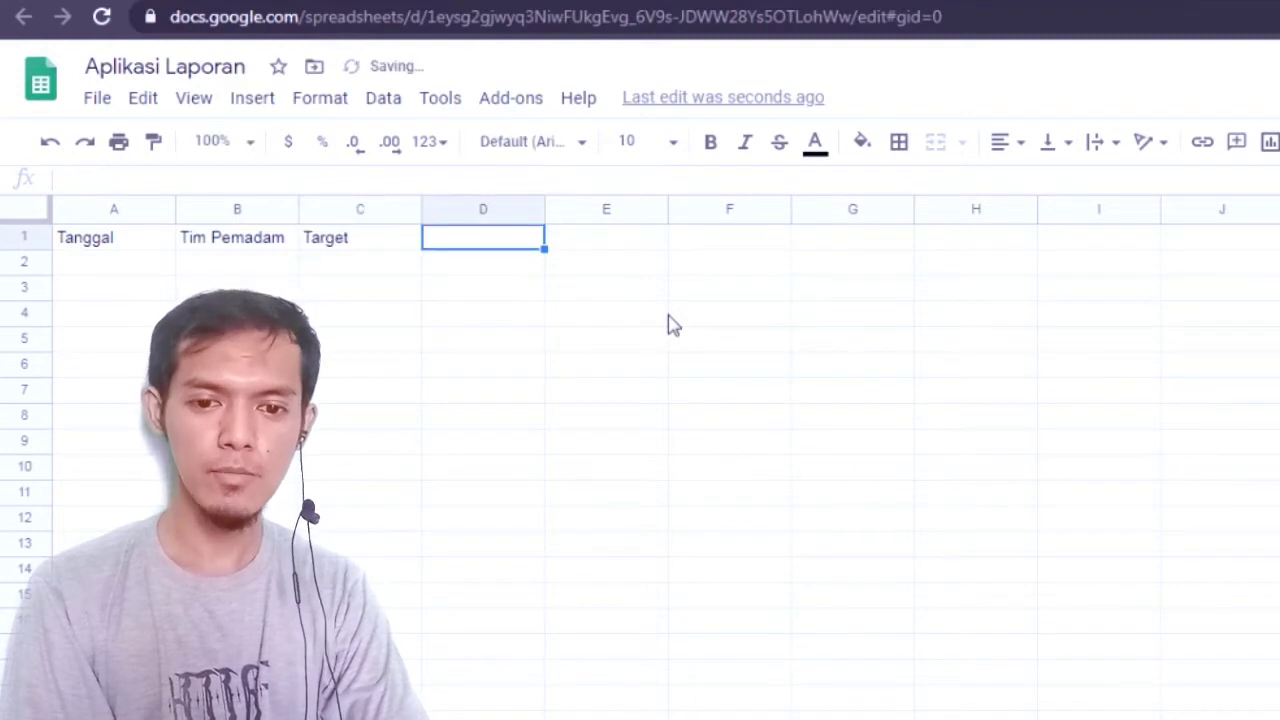
pyautogui.write('Alamat')
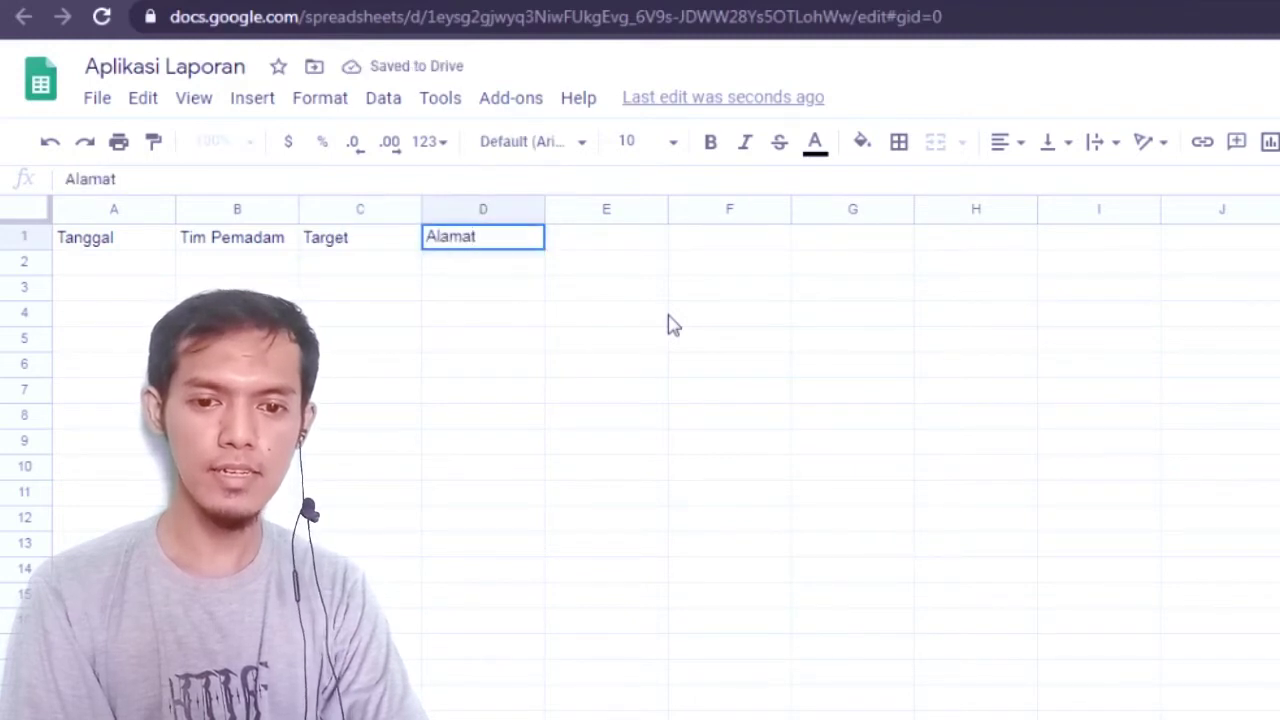
pyautogui.press('Tab')
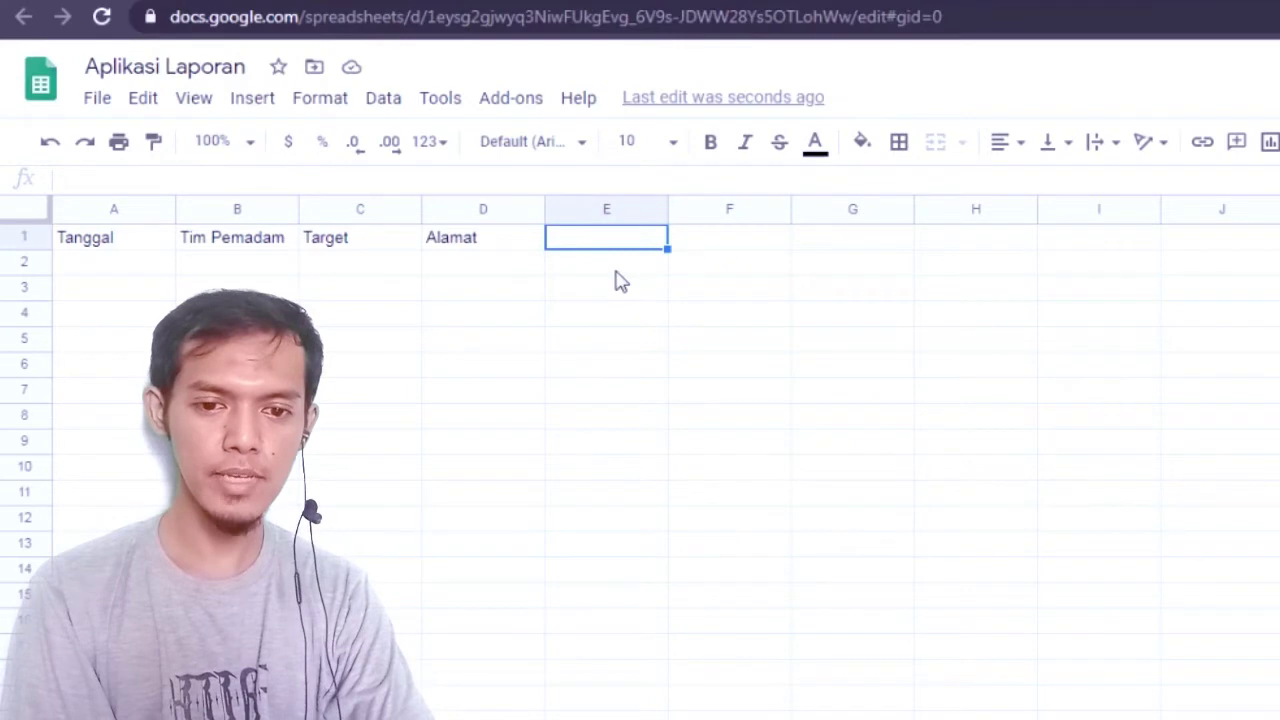
pyautogui.write('No. HP')
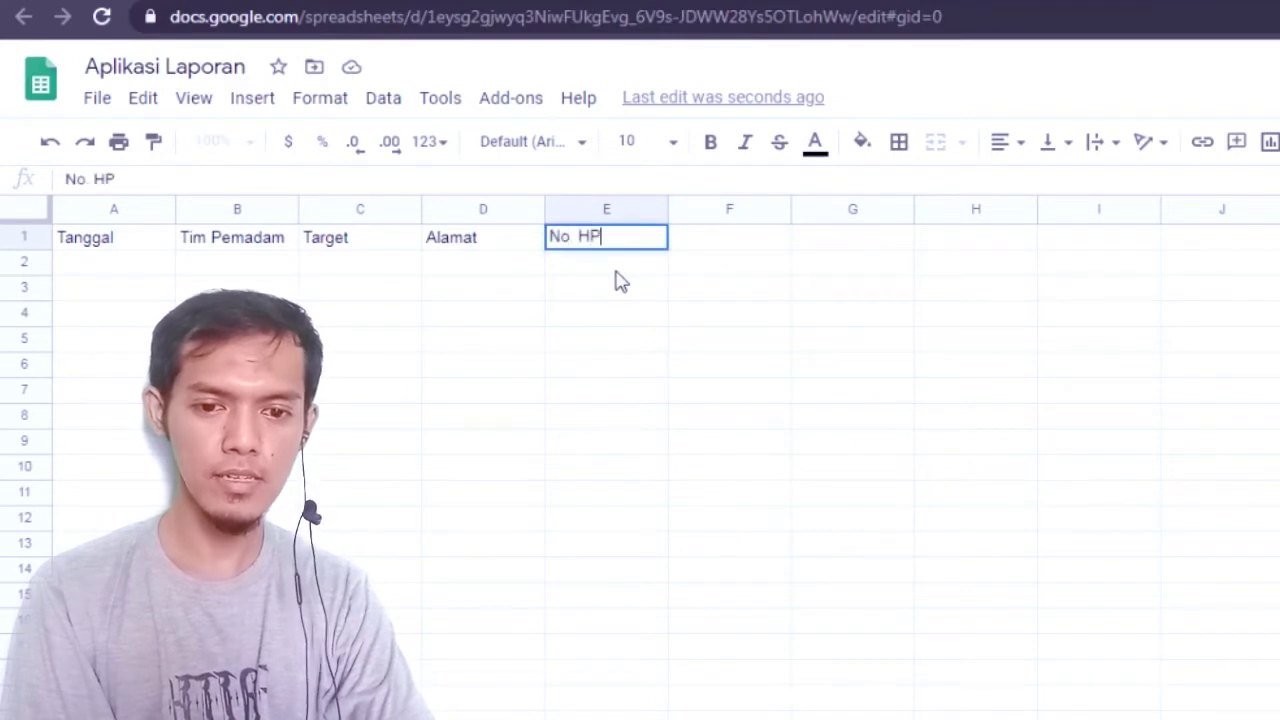
pyautogui.press('Return')
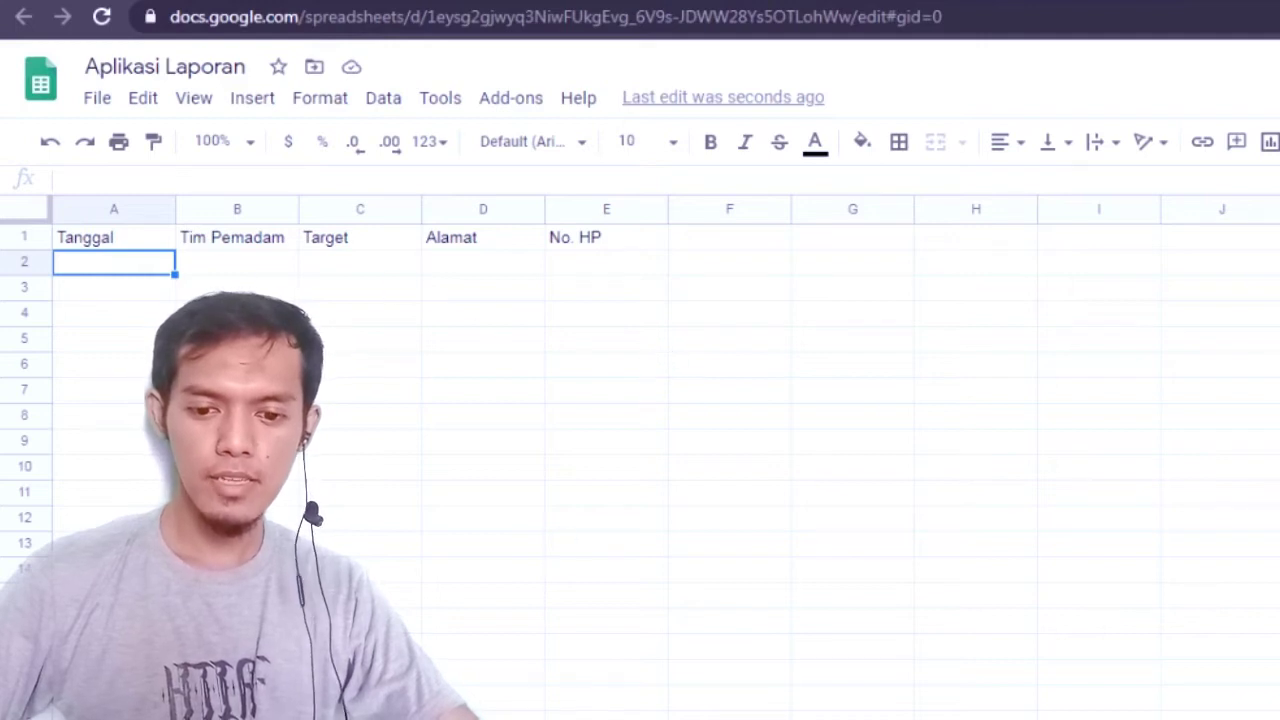
pyautogui.click(418, 546)
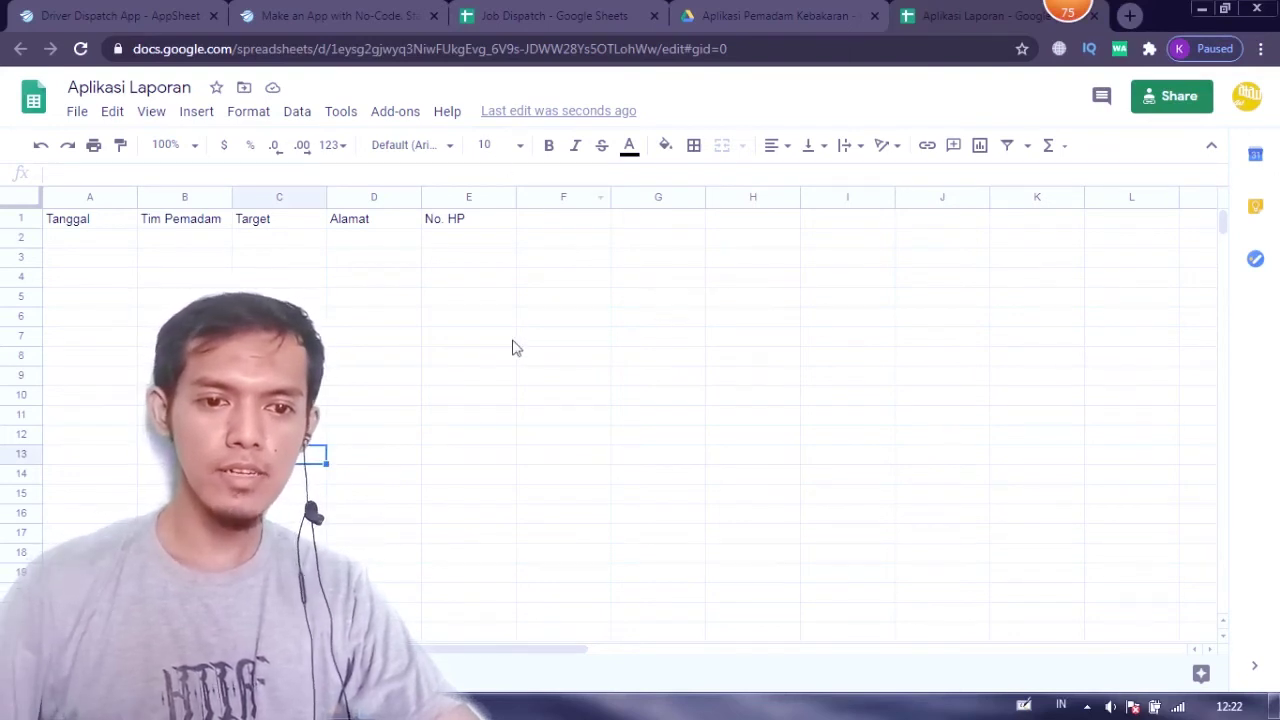
# Switch to the AppSheet site, enter it through Start for free, and begin a new app based on your own data.
pyautogui.moveTo(340, 15); pyautogui.dragTo(750, 9)
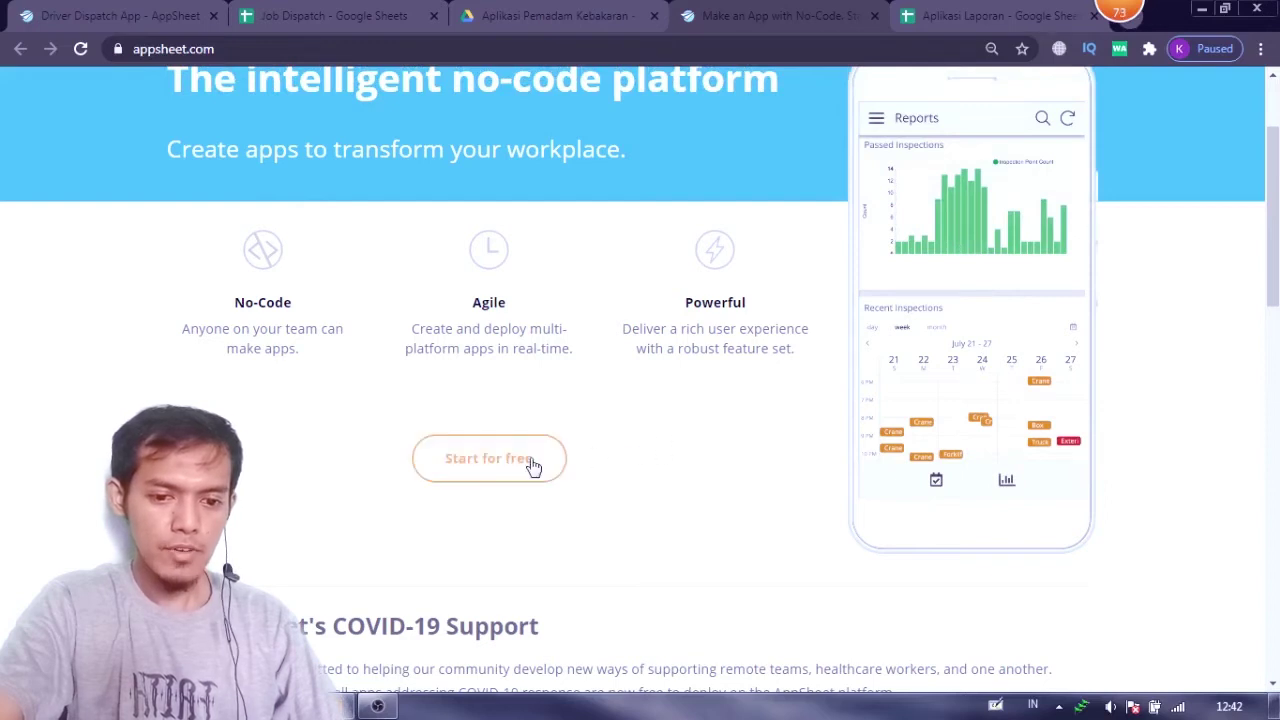
pyautogui.scroll(2, 565, 457)
pyautogui.scroll(-3, 586, 457)
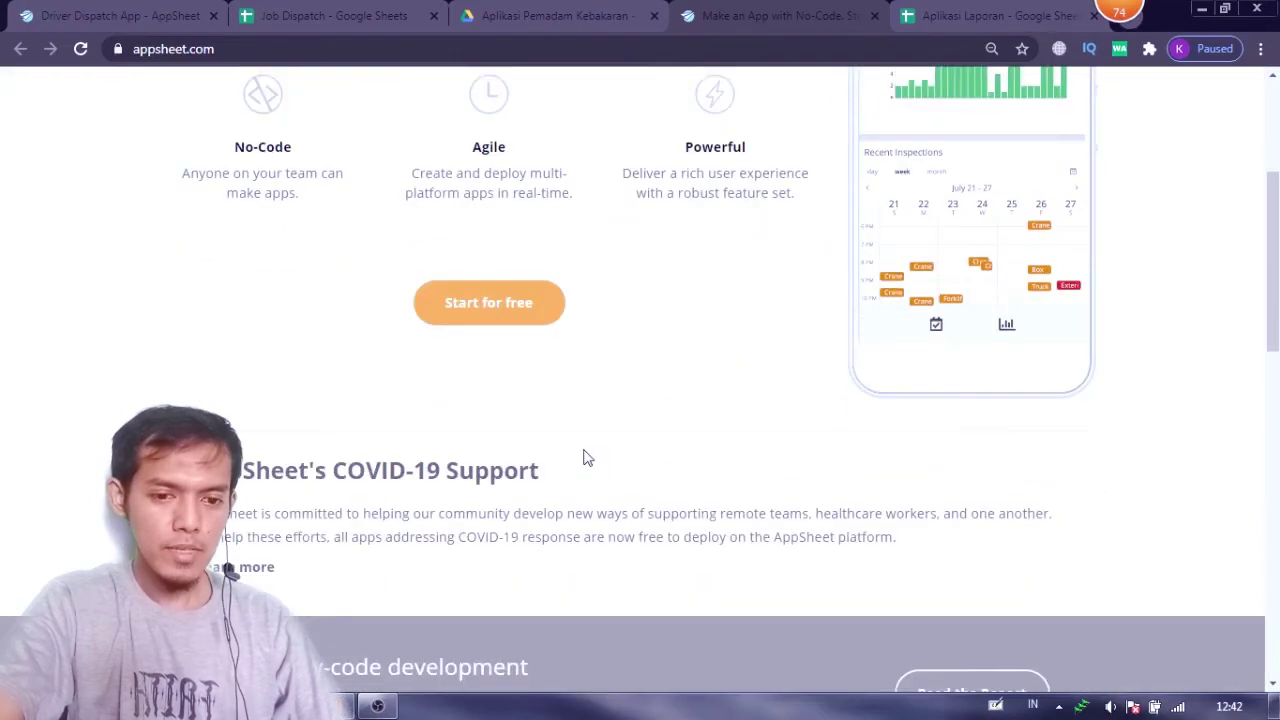
pyautogui.click(480, 312)
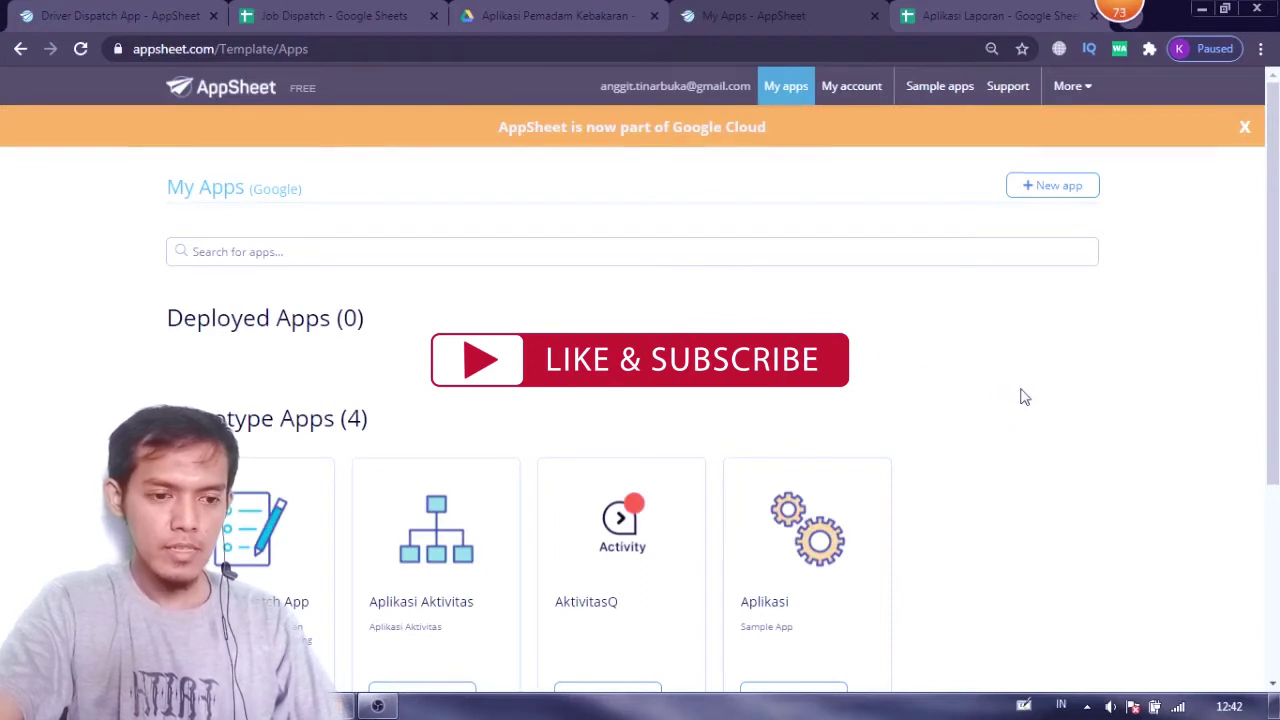
pyautogui.click(1058, 189)
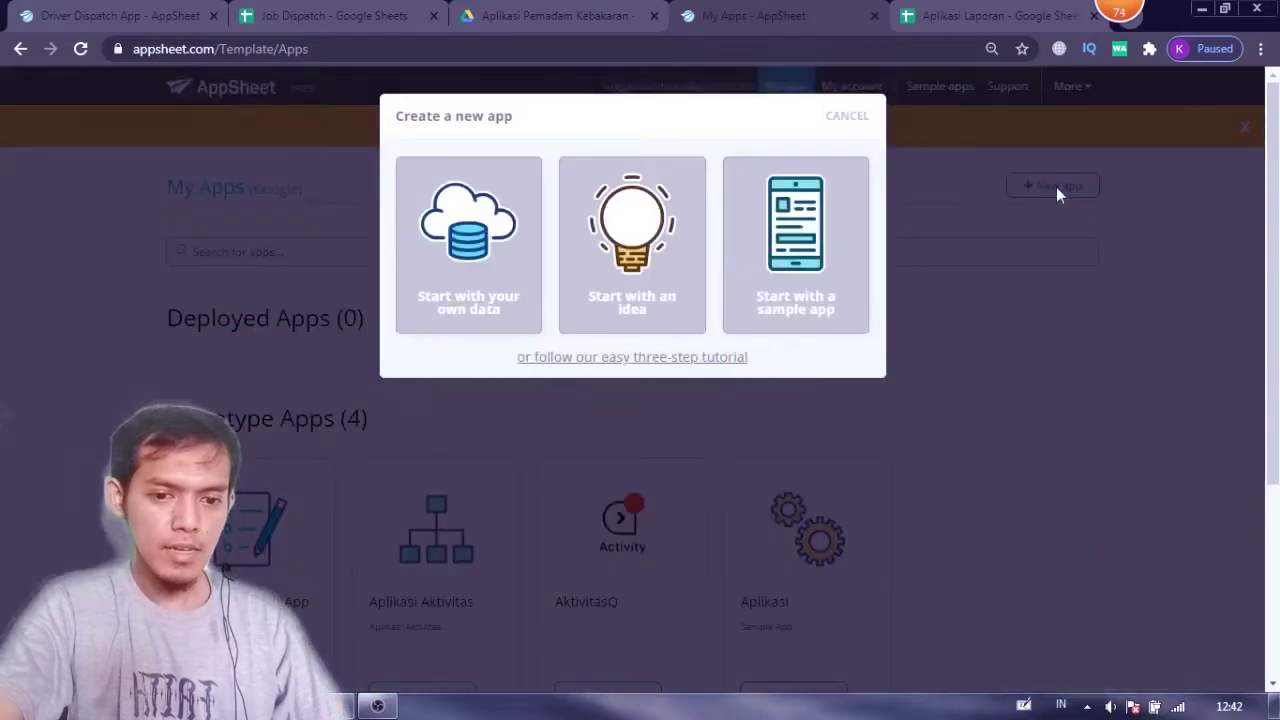
pyautogui.click(467, 295)
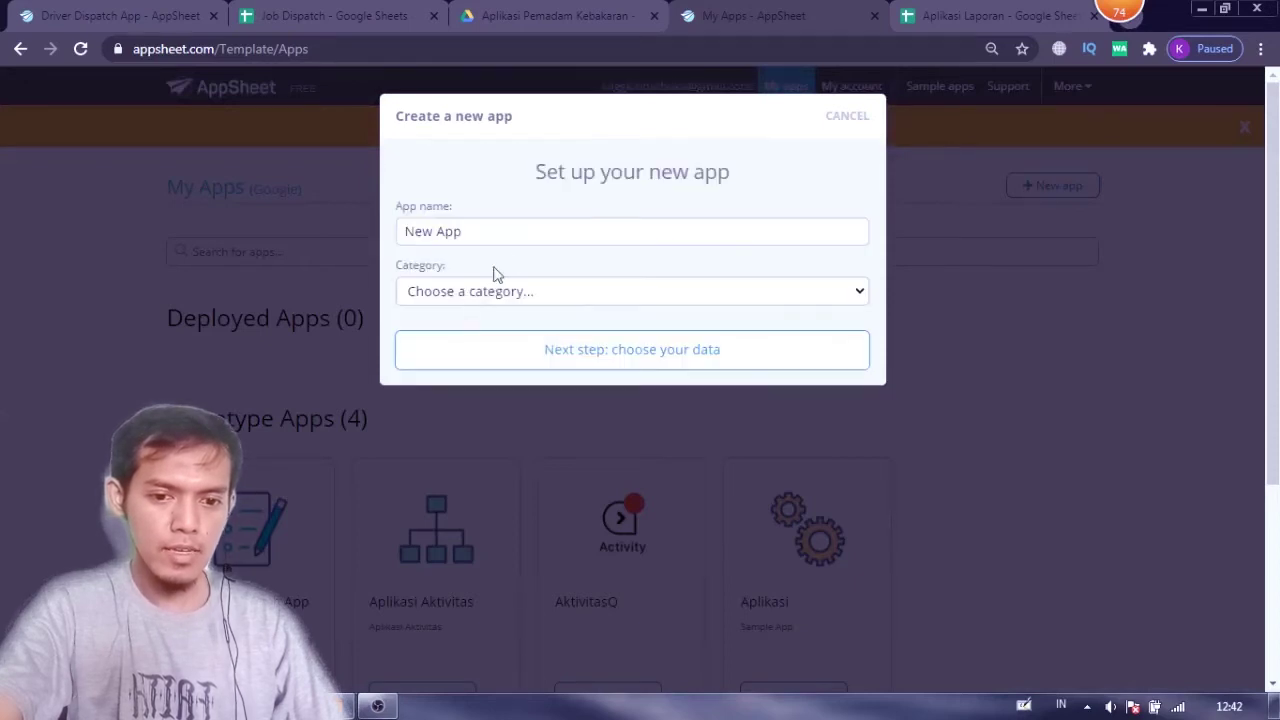
# Name the new app "Aplikasi Laporan Pemadam", choose its category, and continue to the data source selection.
pyautogui.moveTo(523, 237); pyautogui.dragTo(322, 243)
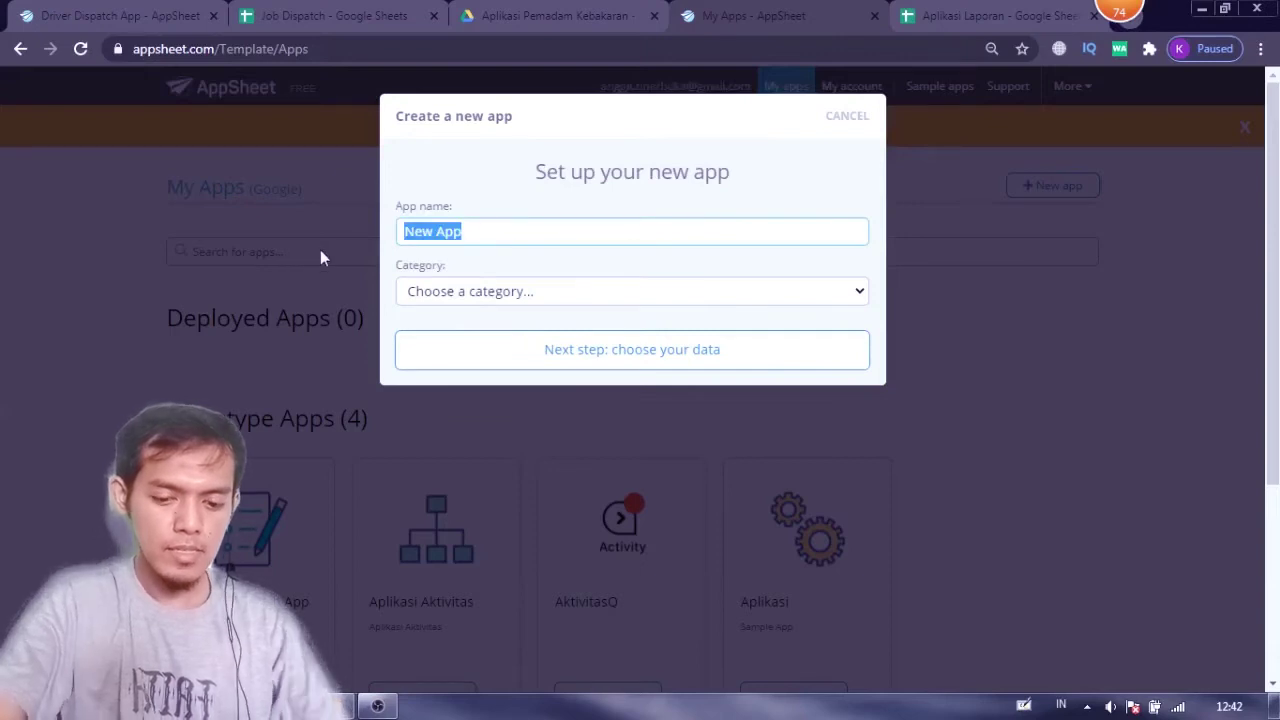
pyautogui.write('Aplikasi Laporan Pemadamm')
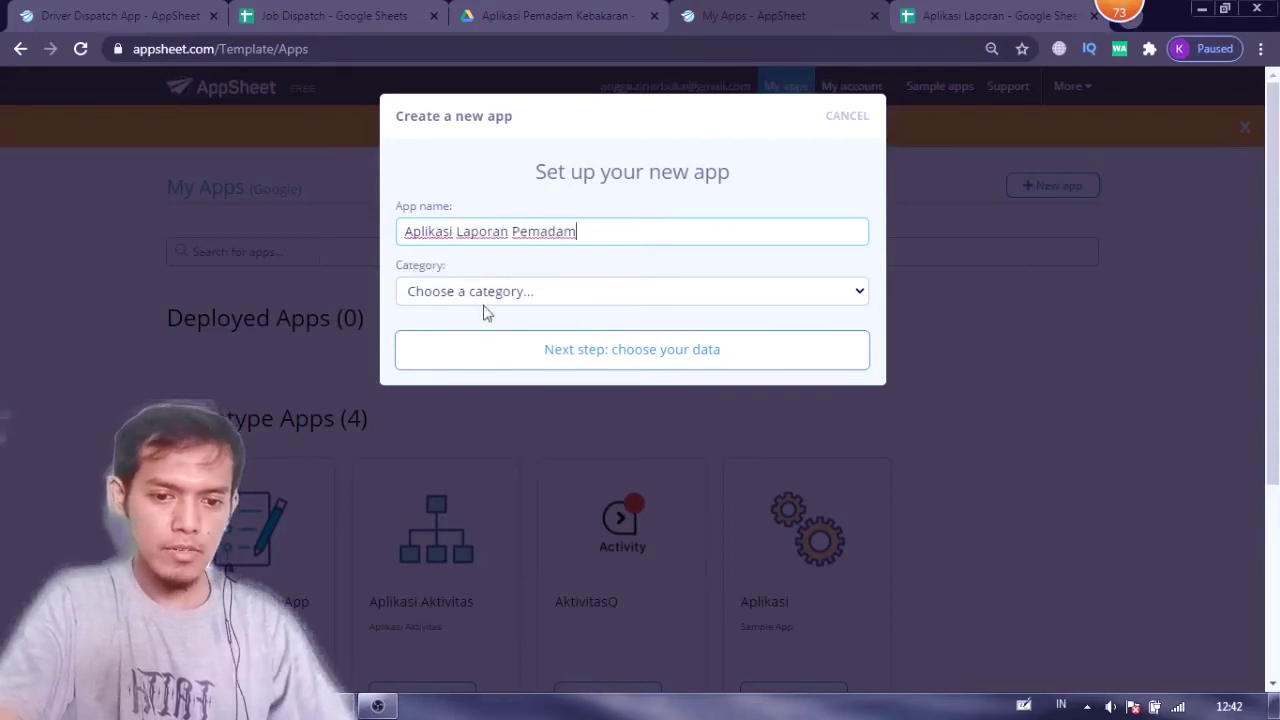
pyautogui.click(481, 292)
pyautogui.scroll(-1, 533, 574)
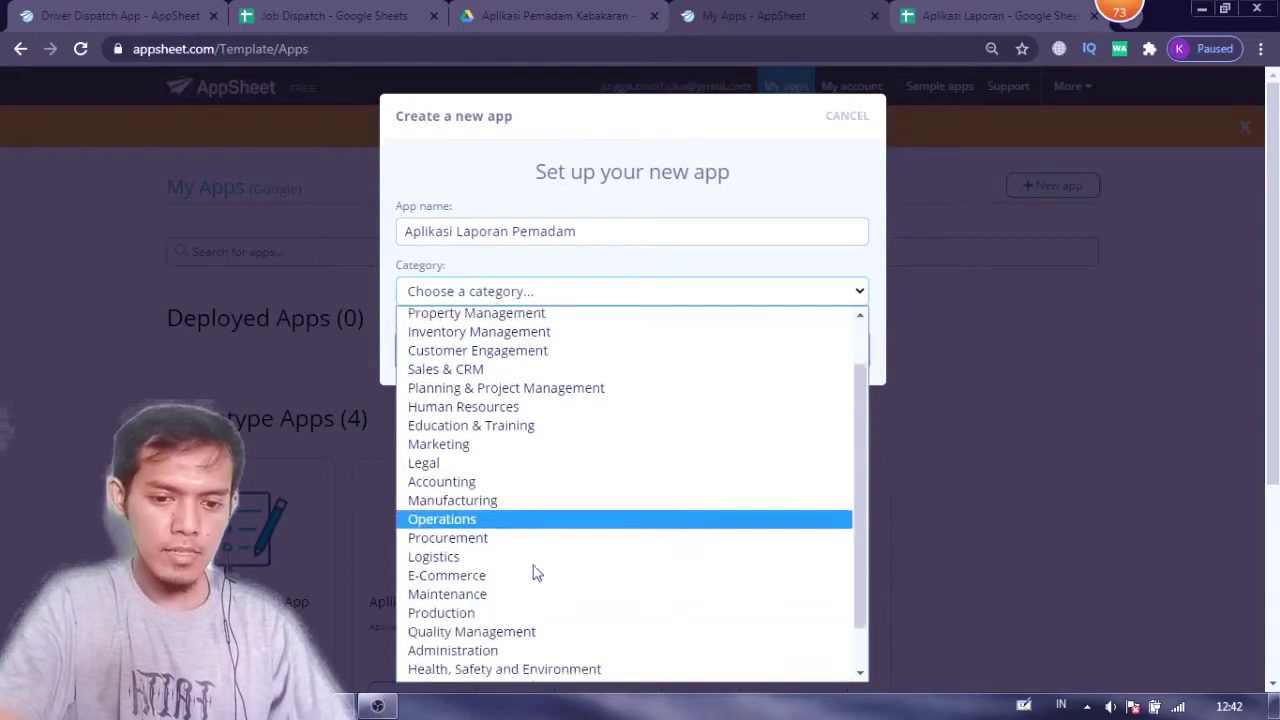
pyautogui.scroll(-1, 533, 574)
pyautogui.click(504, 672)
pyautogui.click(600, 366)
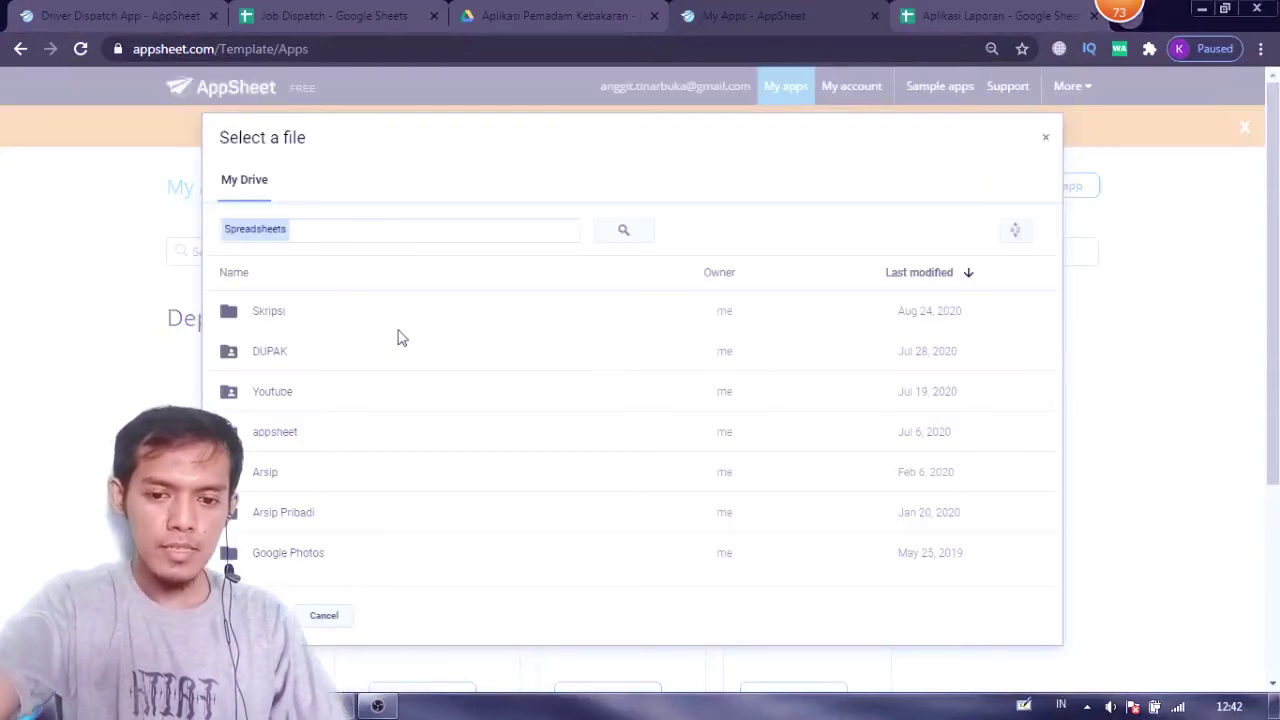
# Choose the "Aplikasi Laporan" spreadsheet from Youtube > Aplikasi Pemadam Kebakaran on Drive as the app's data source.
pyautogui.doubleClick(283, 404)
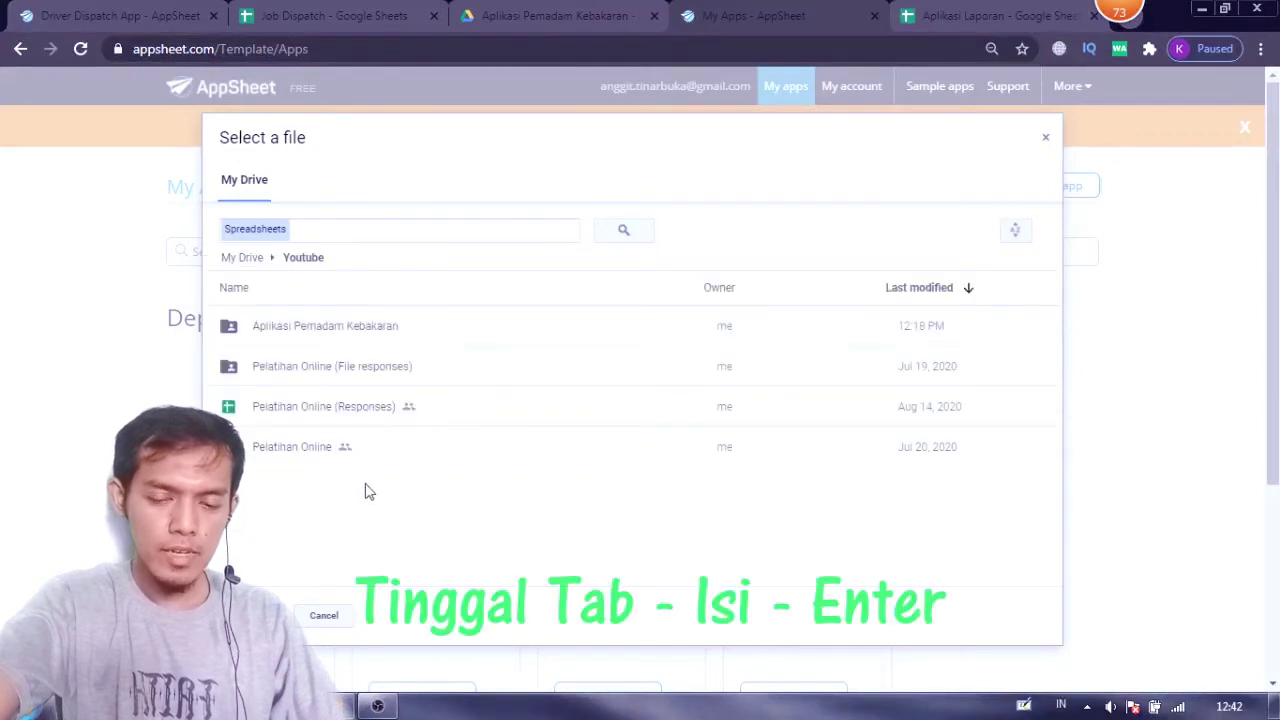
pyautogui.doubleClick(355, 333)
pyautogui.click(288, 336)
pyautogui.press('Return')
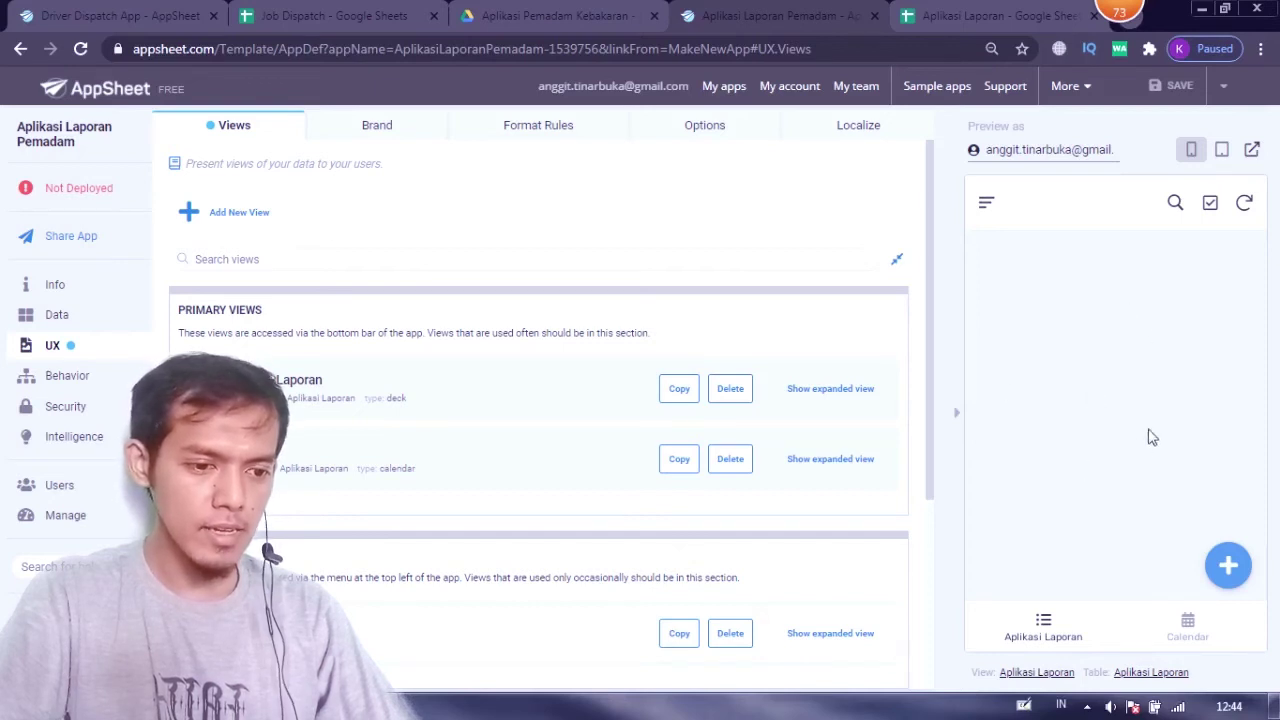
# Open the new-record form in the app preview, review its fields from Tanggal to No. HP, and cancel the entry.
pyautogui.click(1220, 572)
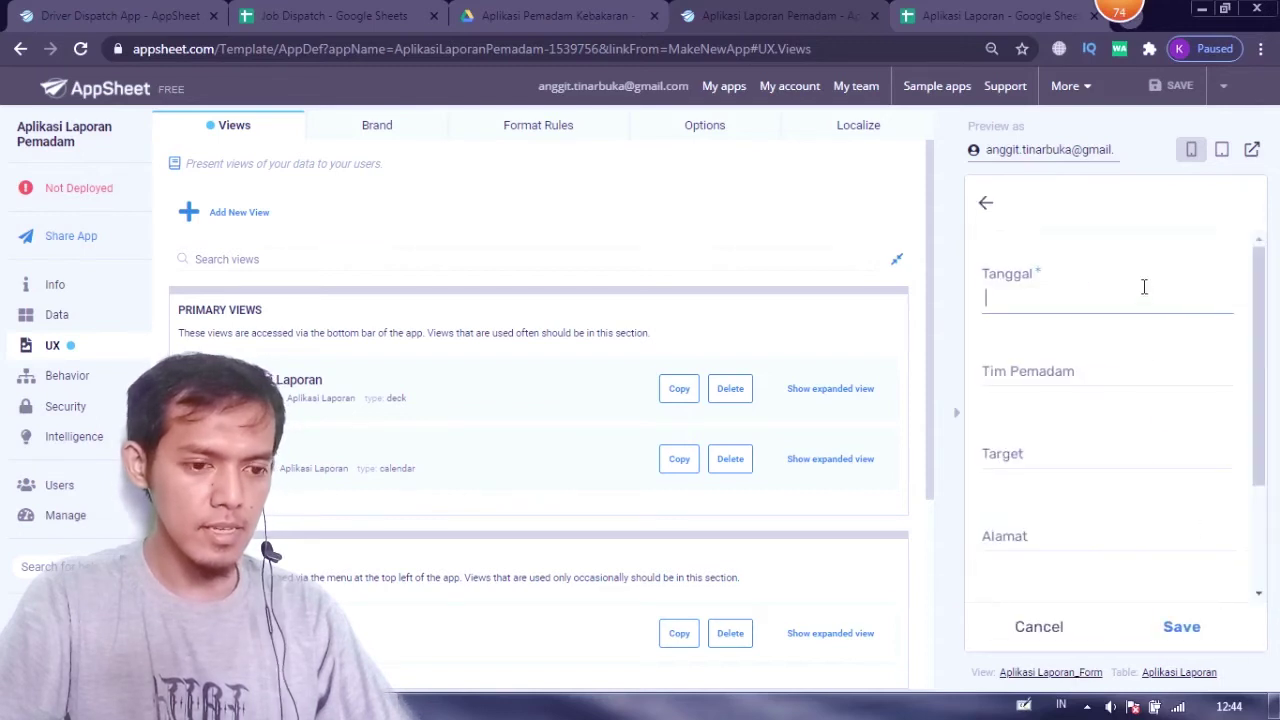
pyautogui.scroll(-2, 1110, 328)
pyautogui.scroll(2, 1091, 283)
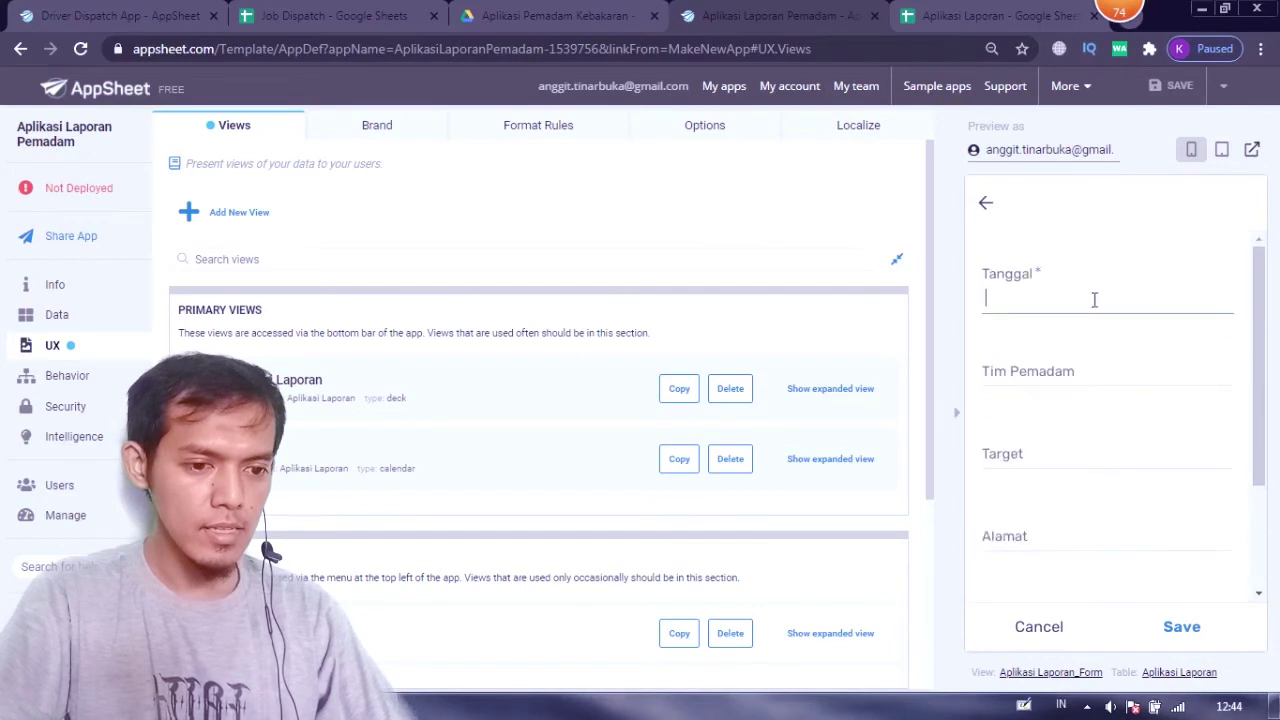
pyautogui.scroll(-2, 1089, 399)
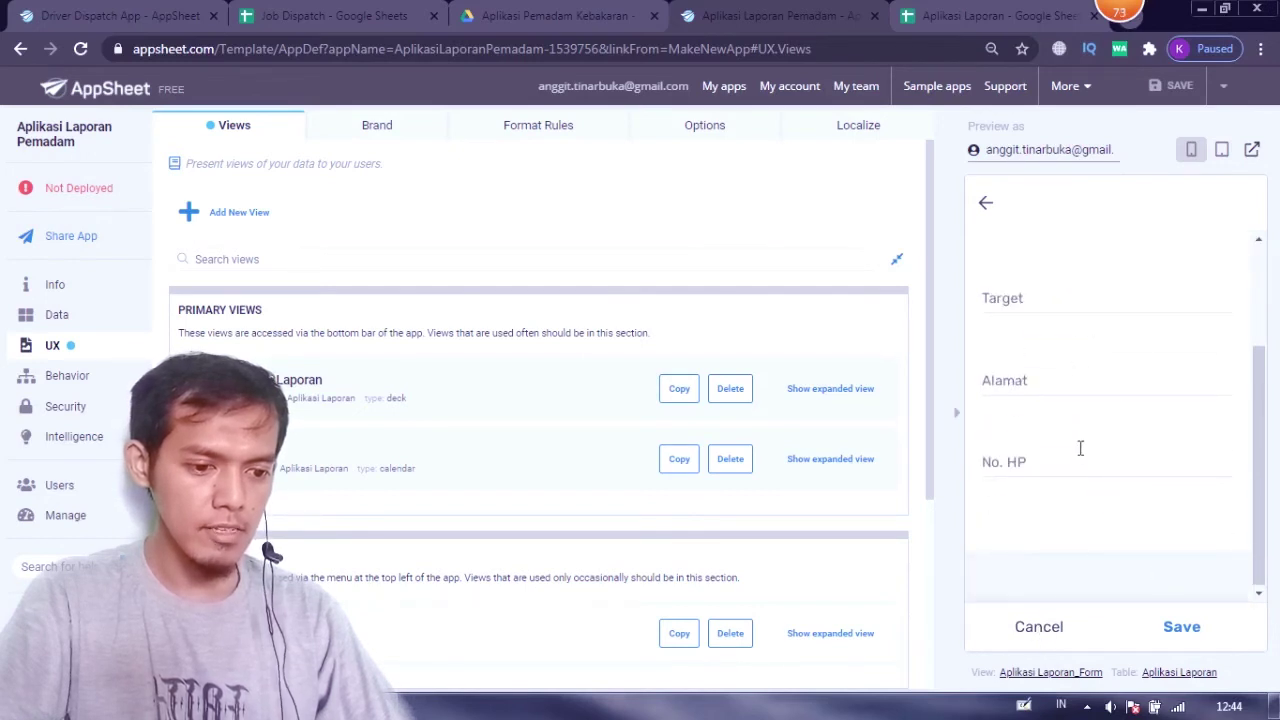
pyautogui.scroll(2, 1090, 460)
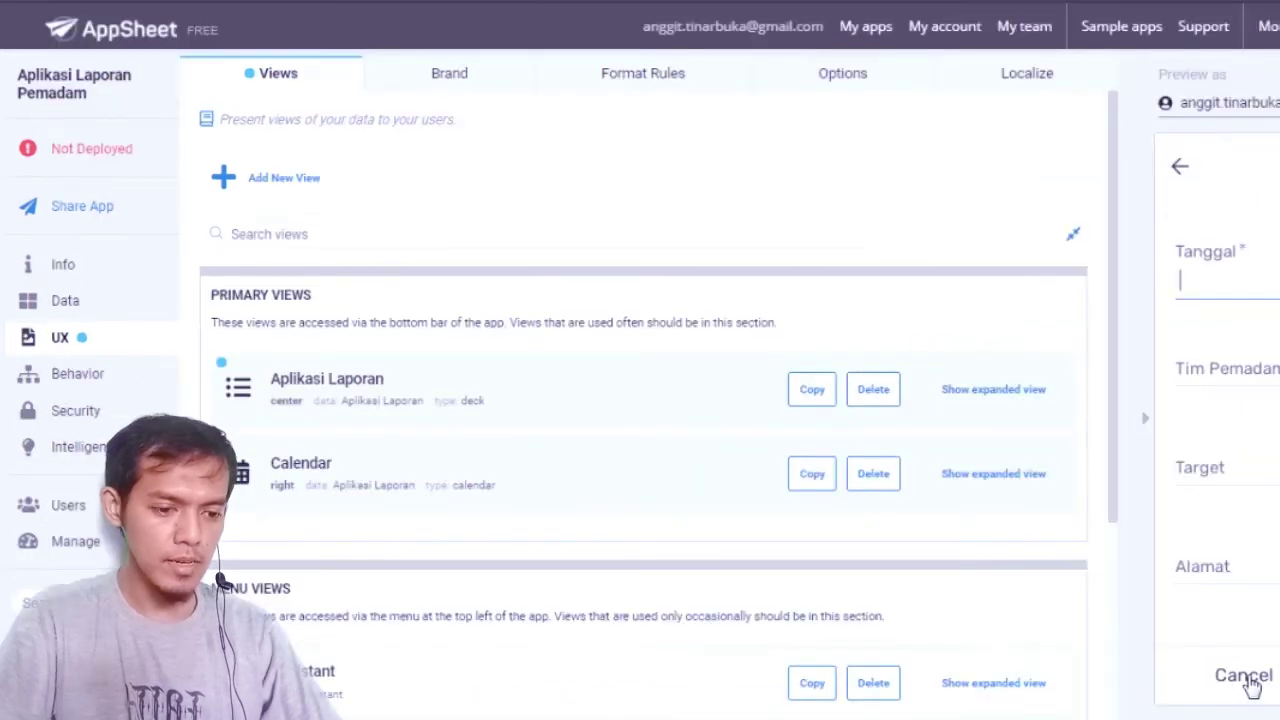
pyautogui.click(1245, 677)
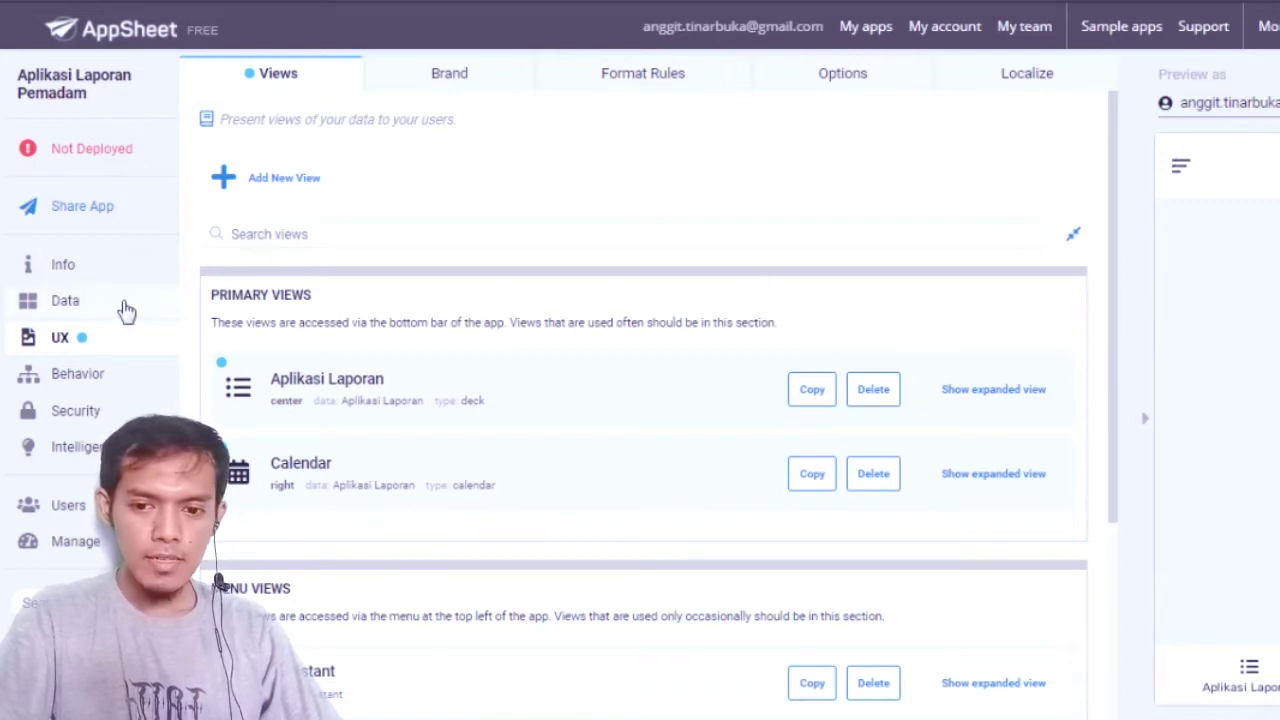
# Examine the Aplikasi Laporan table's data settings, including its allowed updates and storage details, and collapse the table.
pyautogui.click(66, 302)
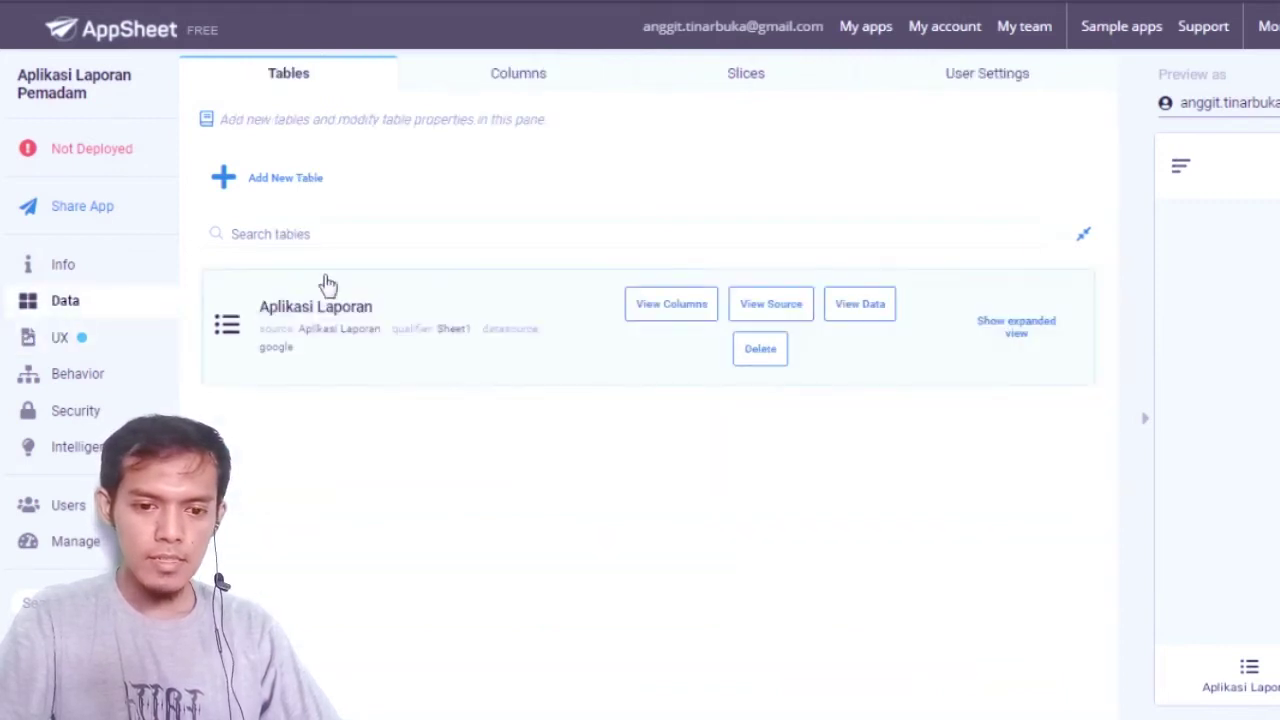
pyautogui.click(472, 341)
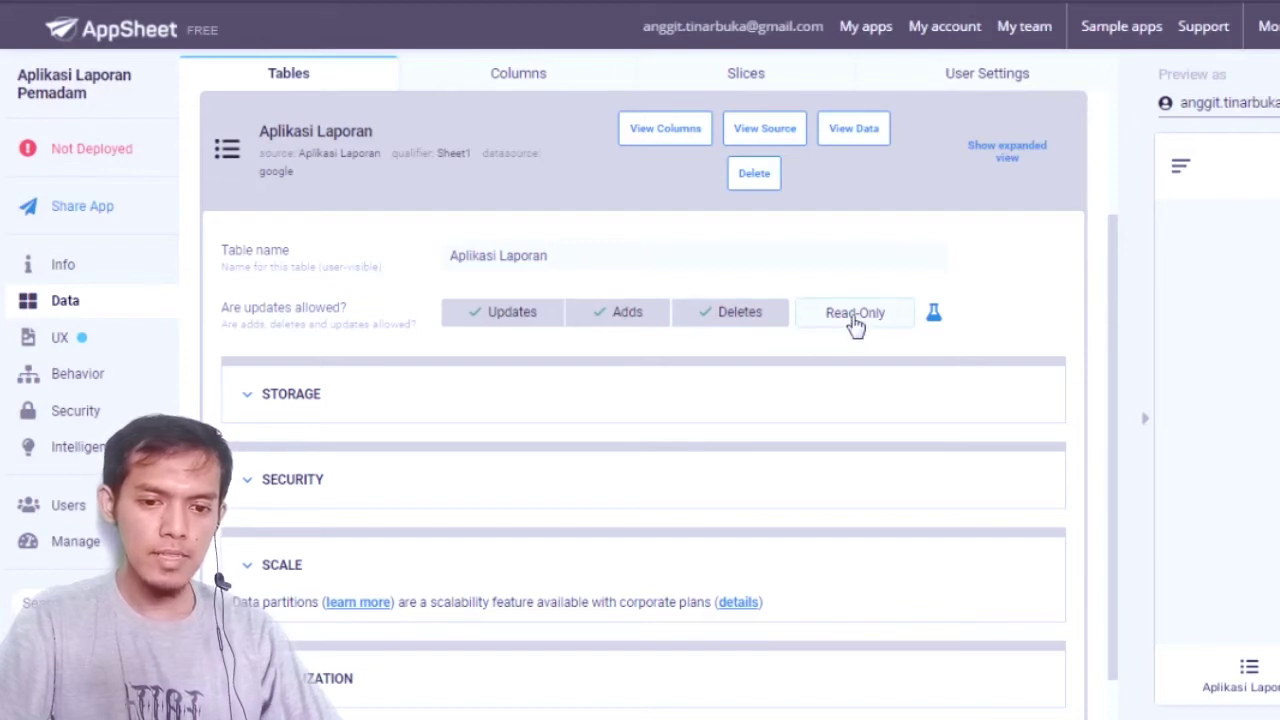
pyautogui.click(479, 404)
pyautogui.click(479, 404)
pyautogui.click(479, 404)
pyautogui.scroll(-2, 479, 404)
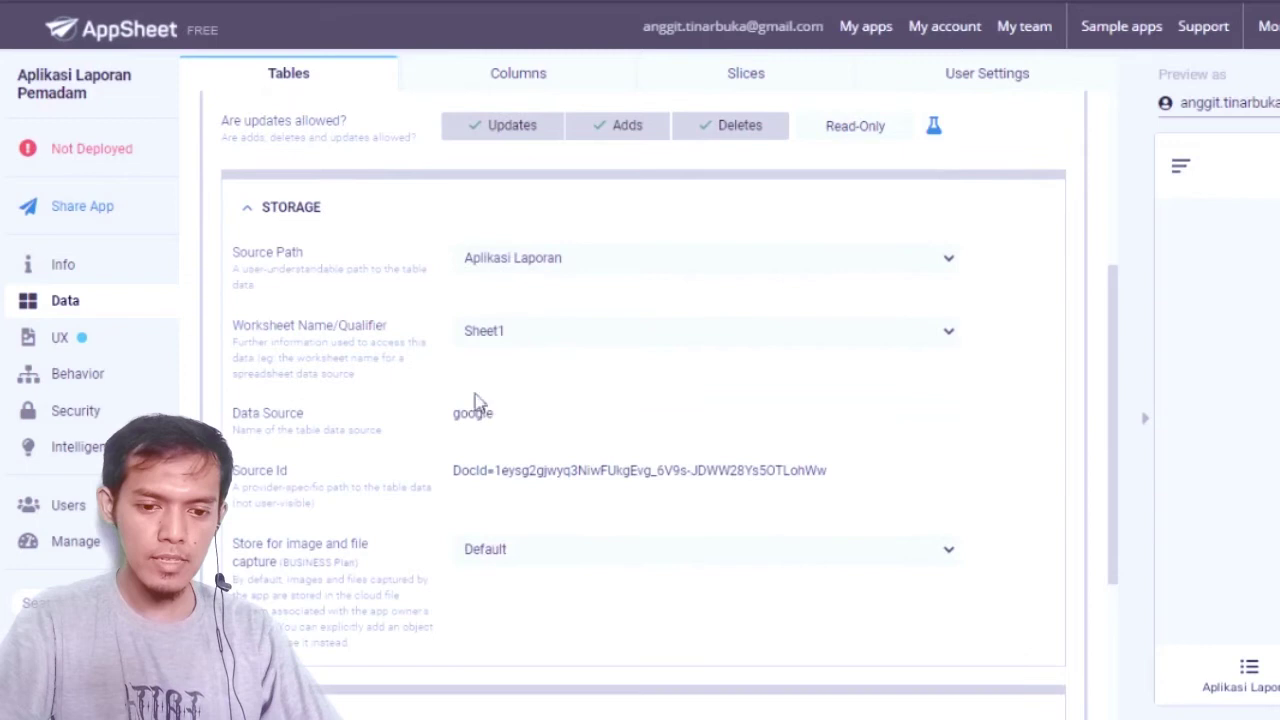
pyautogui.click(416, 222)
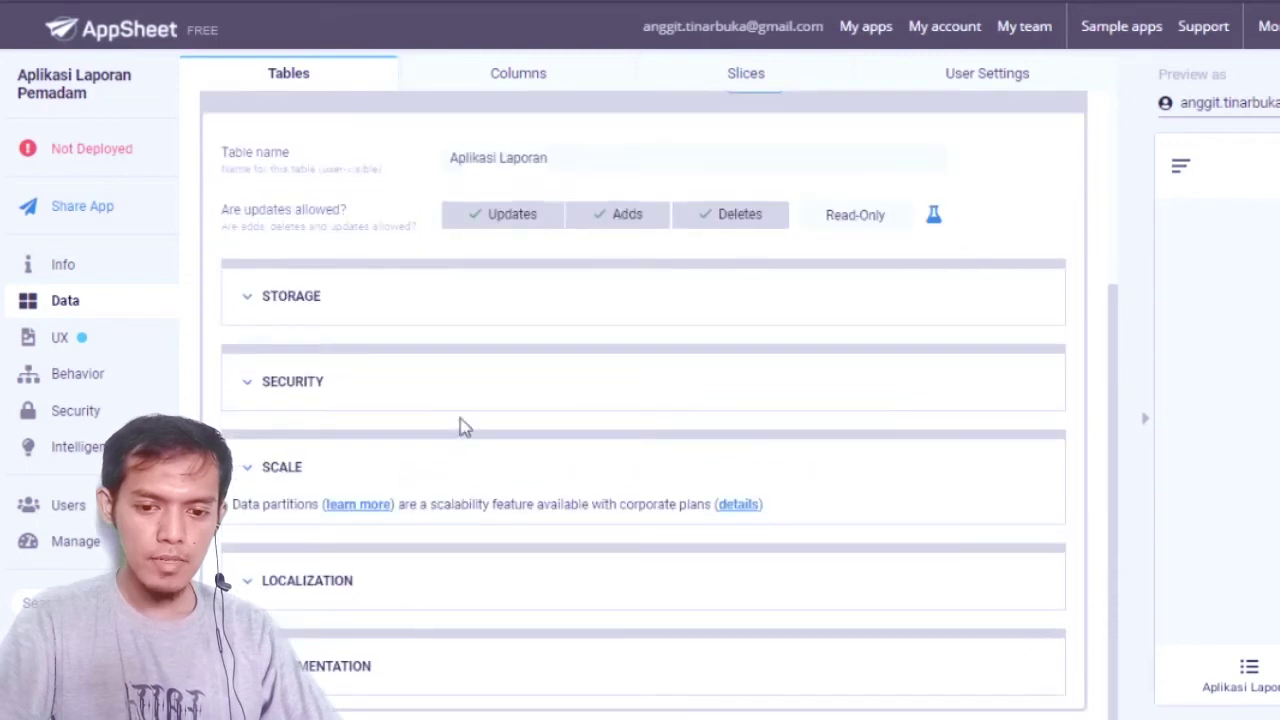
pyautogui.scroll(3, 465, 380)
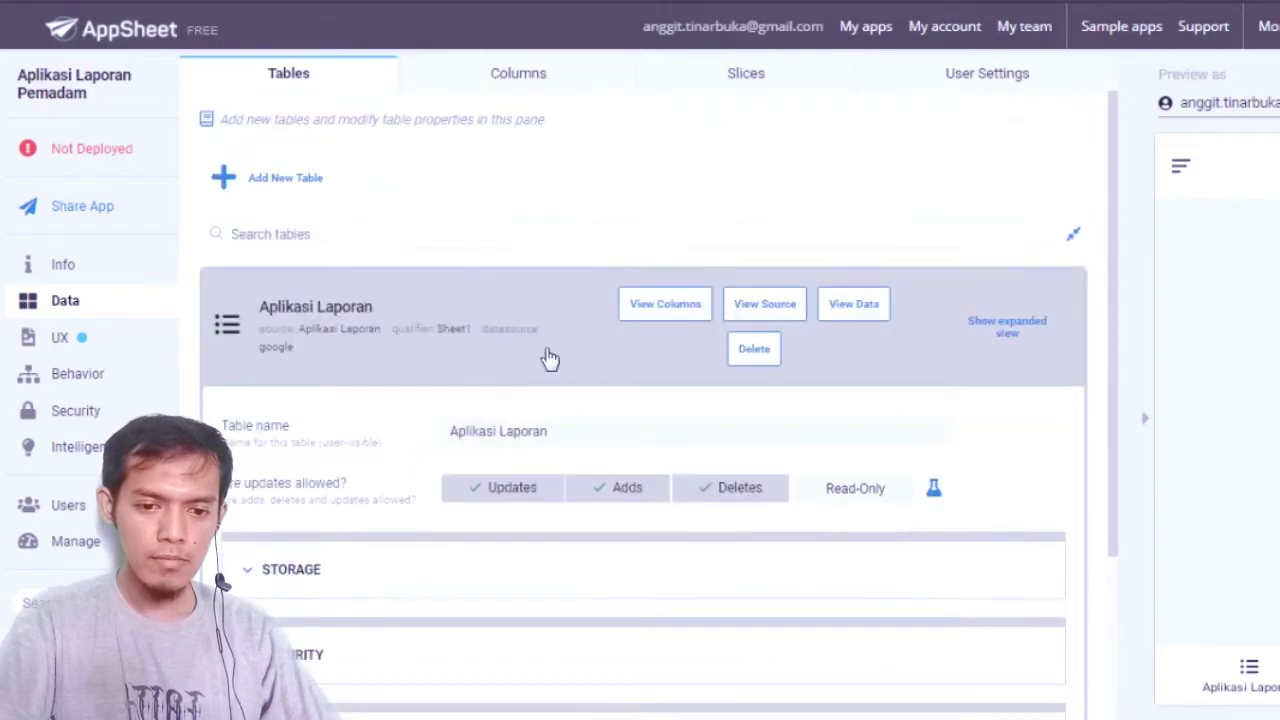
pyautogui.click(537, 289)
# Show the column definitions of the Aplikasi Laporan table and set the Tanggal column's type to Date.
pyautogui.click(484, 92)
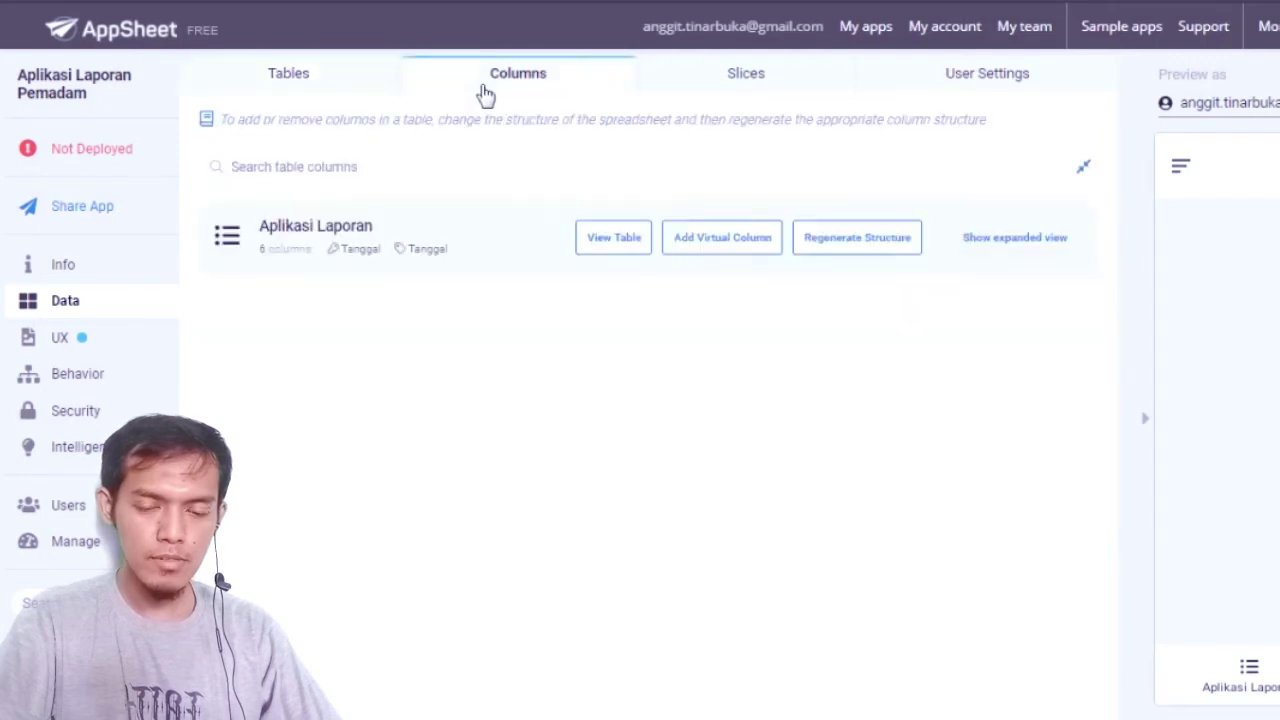
pyautogui.click(513, 243)
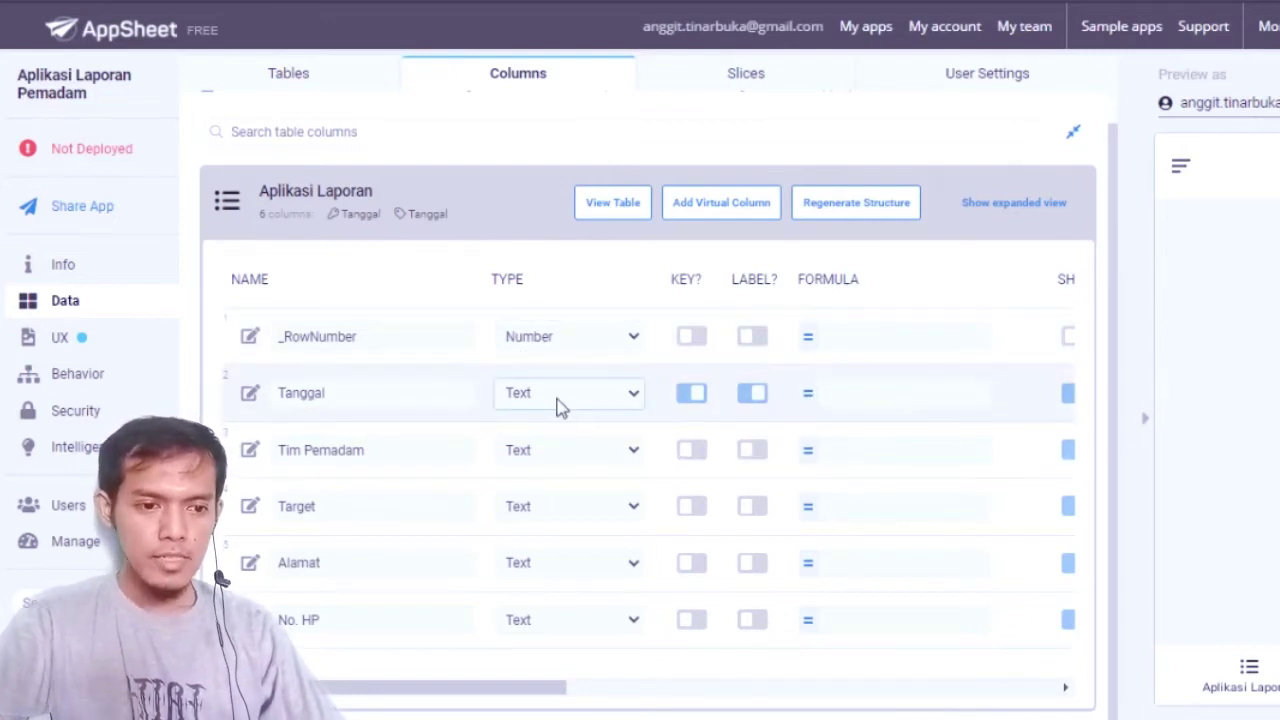
pyautogui.scroll(1, 700, 391)
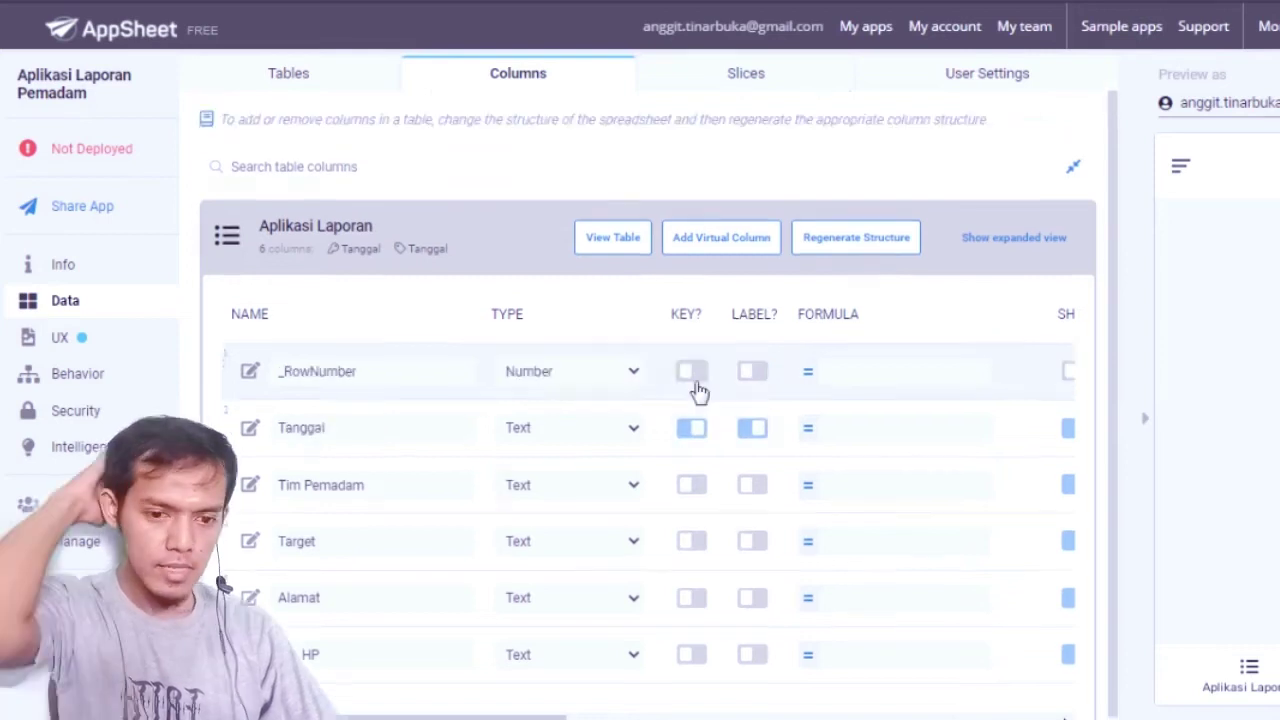
pyautogui.scroll(-1, 424, 459)
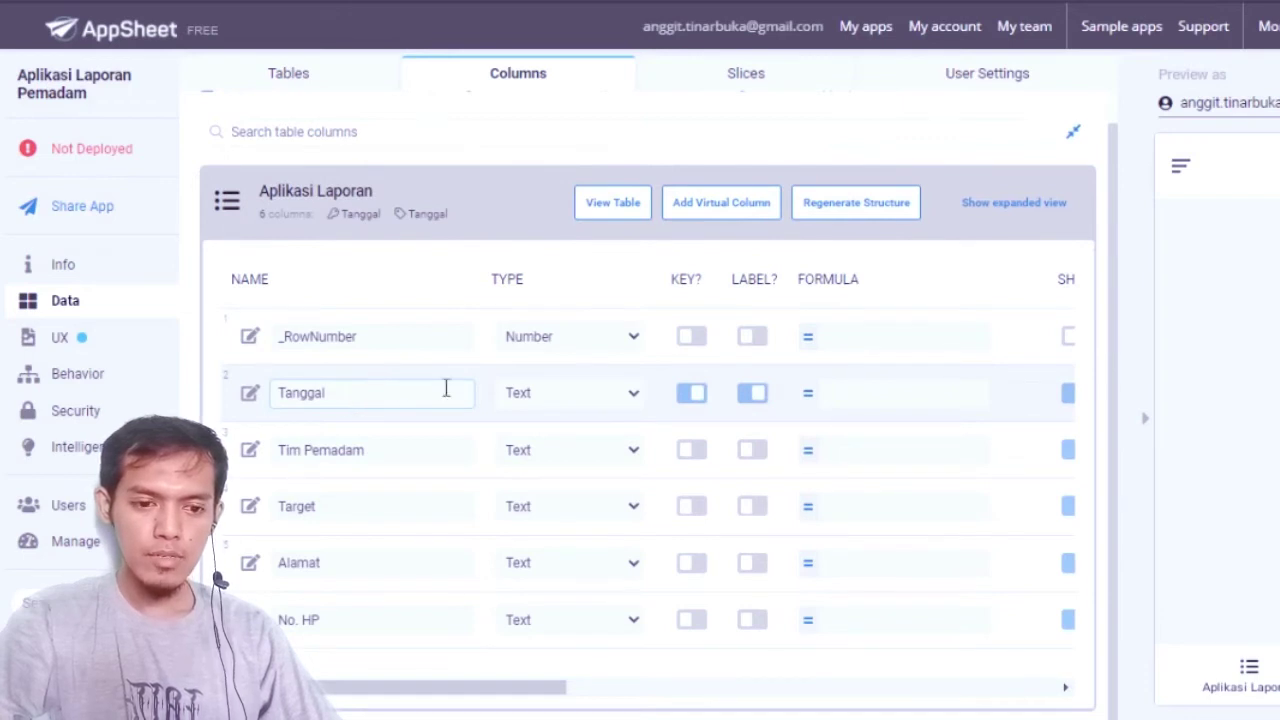
pyautogui.click(524, 400)
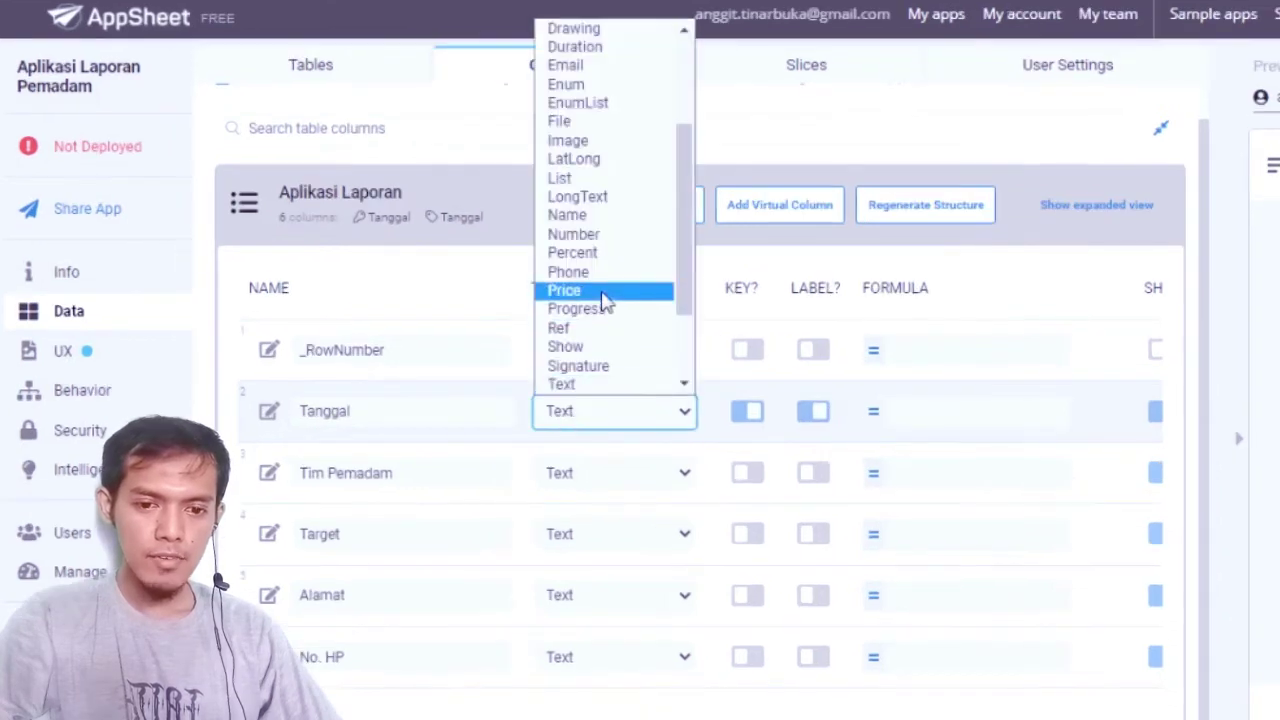
pyautogui.scroll(3, 606, 300)
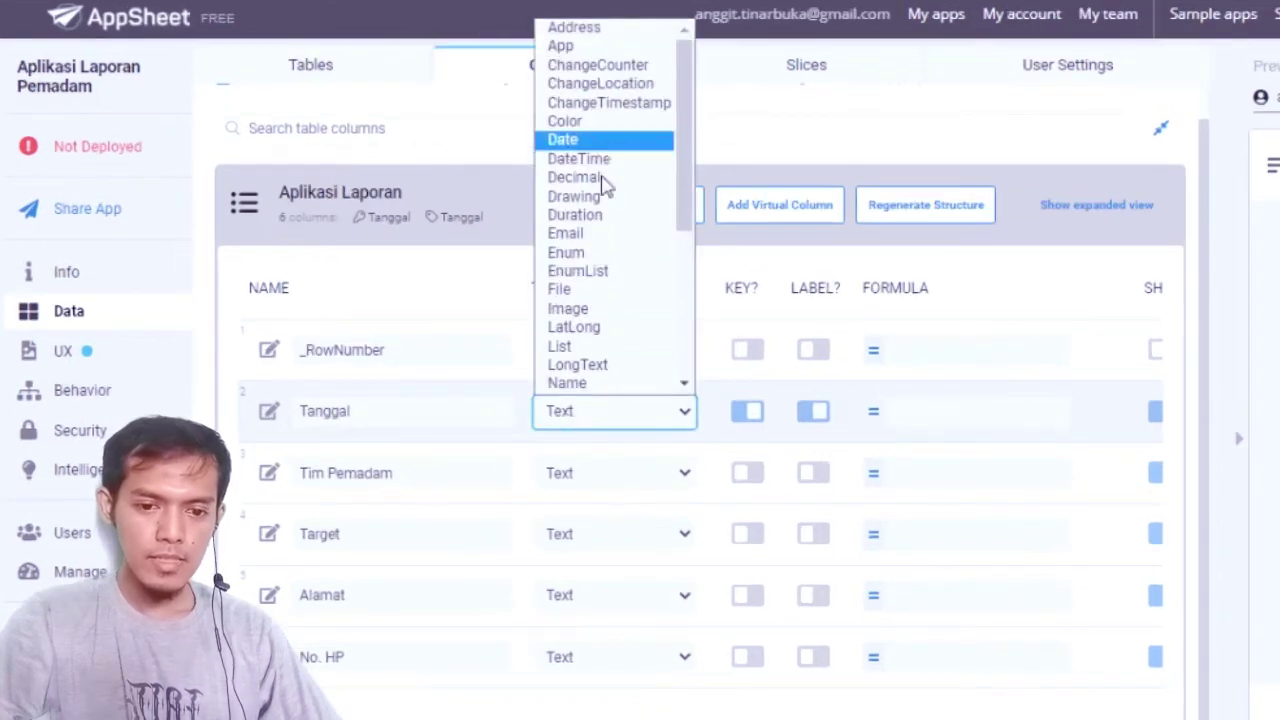
pyautogui.click(590, 140)
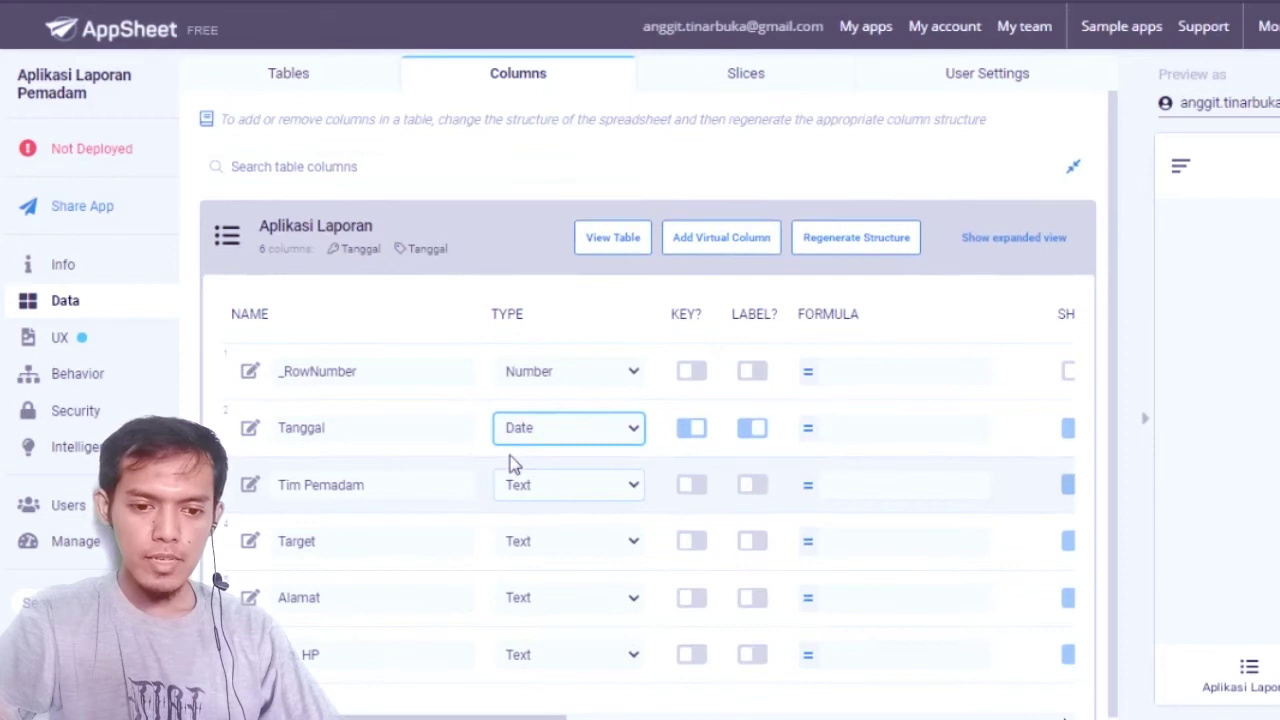
pyautogui.scroll(-1, 514, 465)
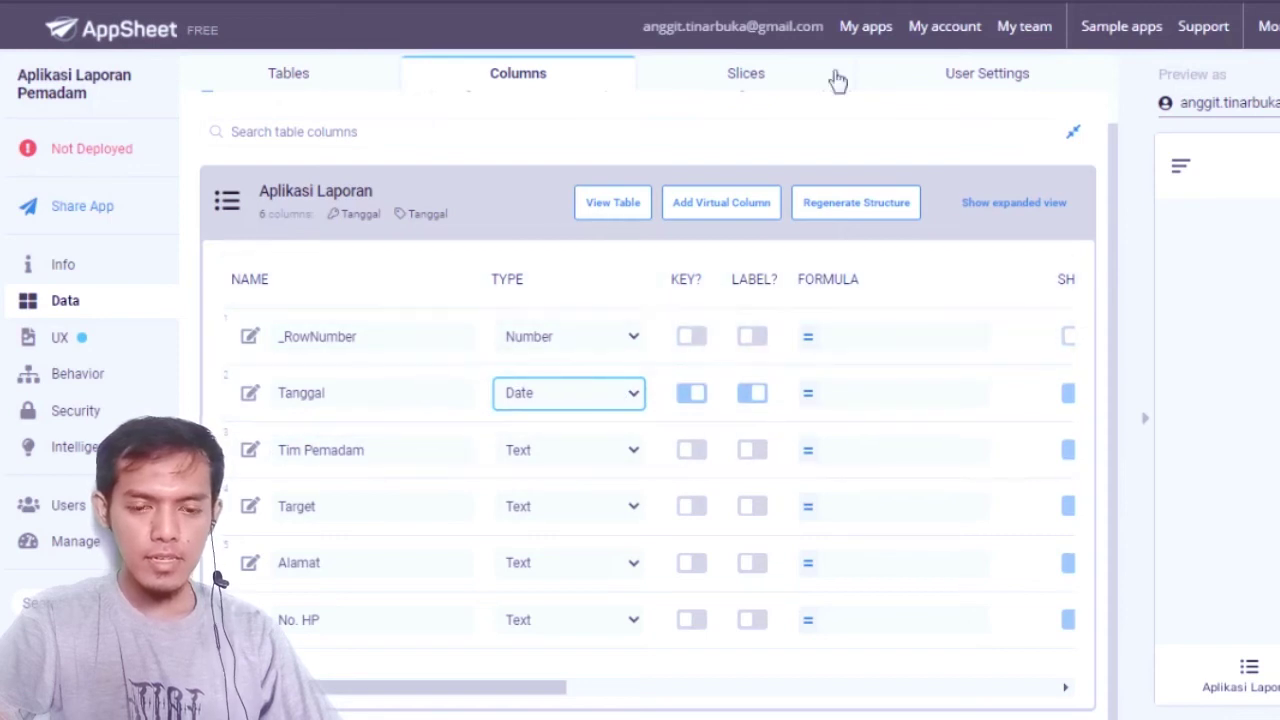
# Switch to the Aplikasi Laporan spreadsheet in Google Sheets and insert an empty column before the Tanggal column.
pyautogui.click(862, 8)
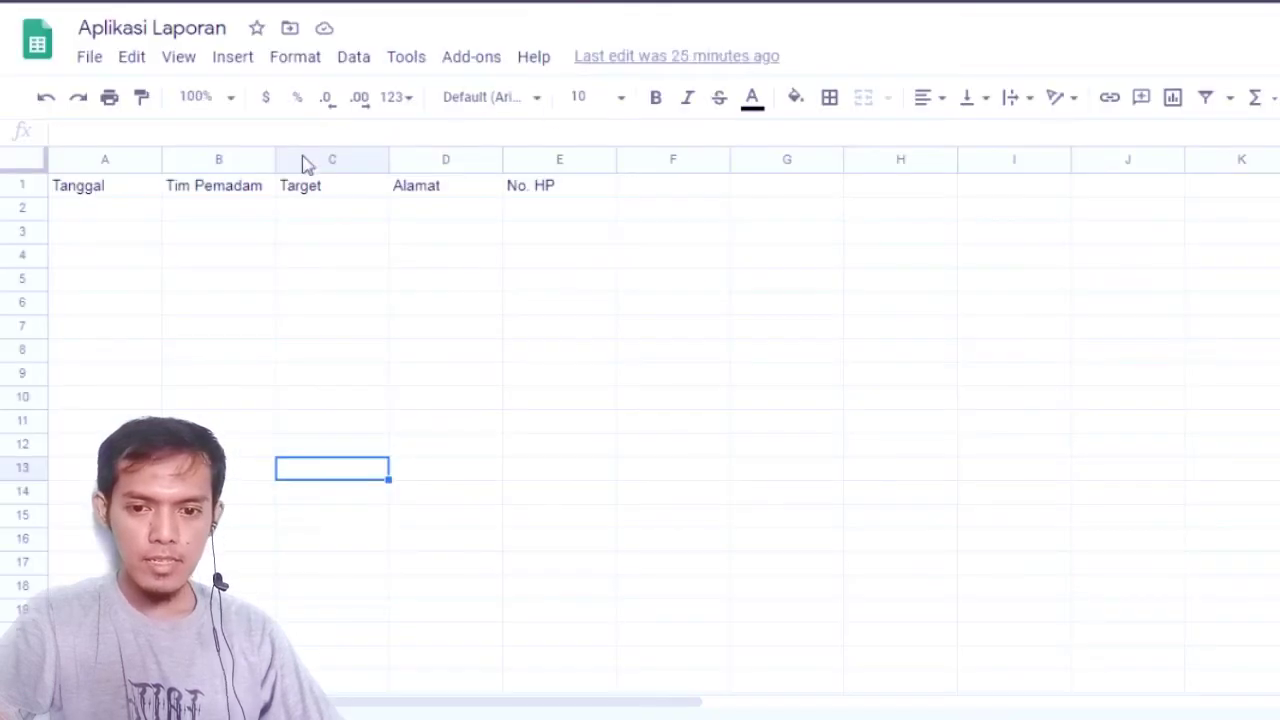
pyautogui.click(106, 196)
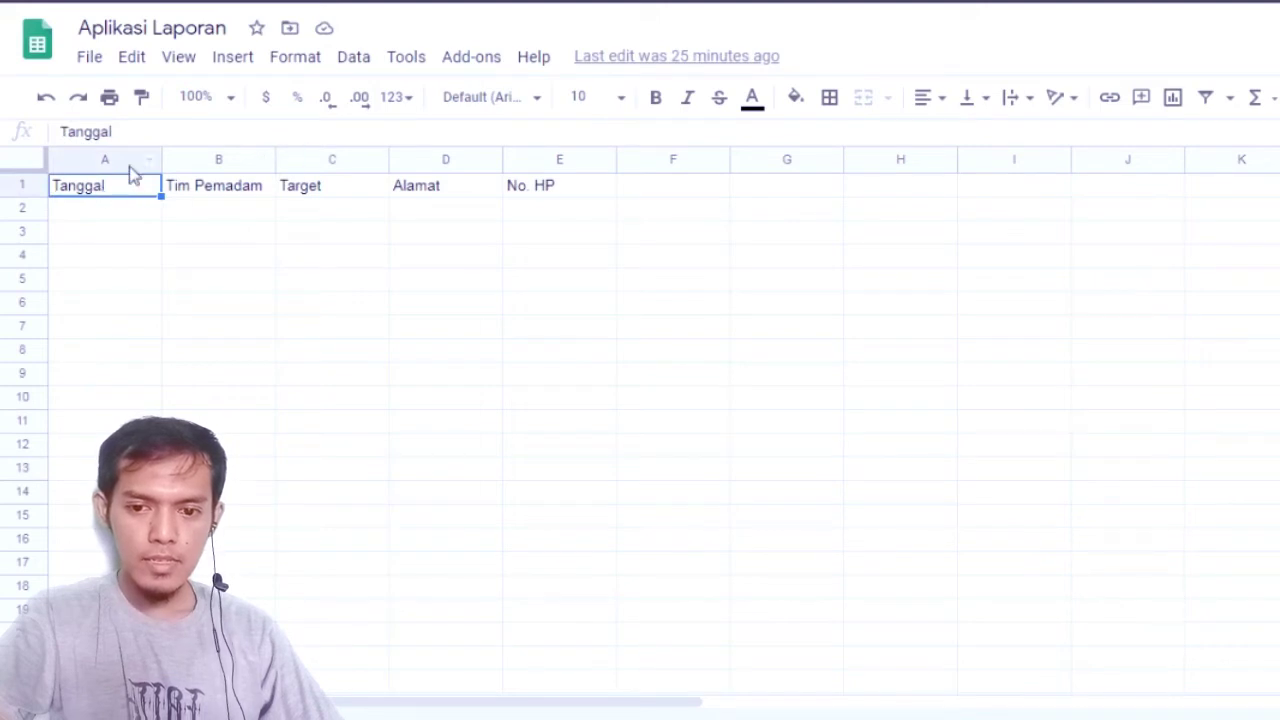
pyautogui.click(129, 166)
pyautogui.rightClick(130, 168)
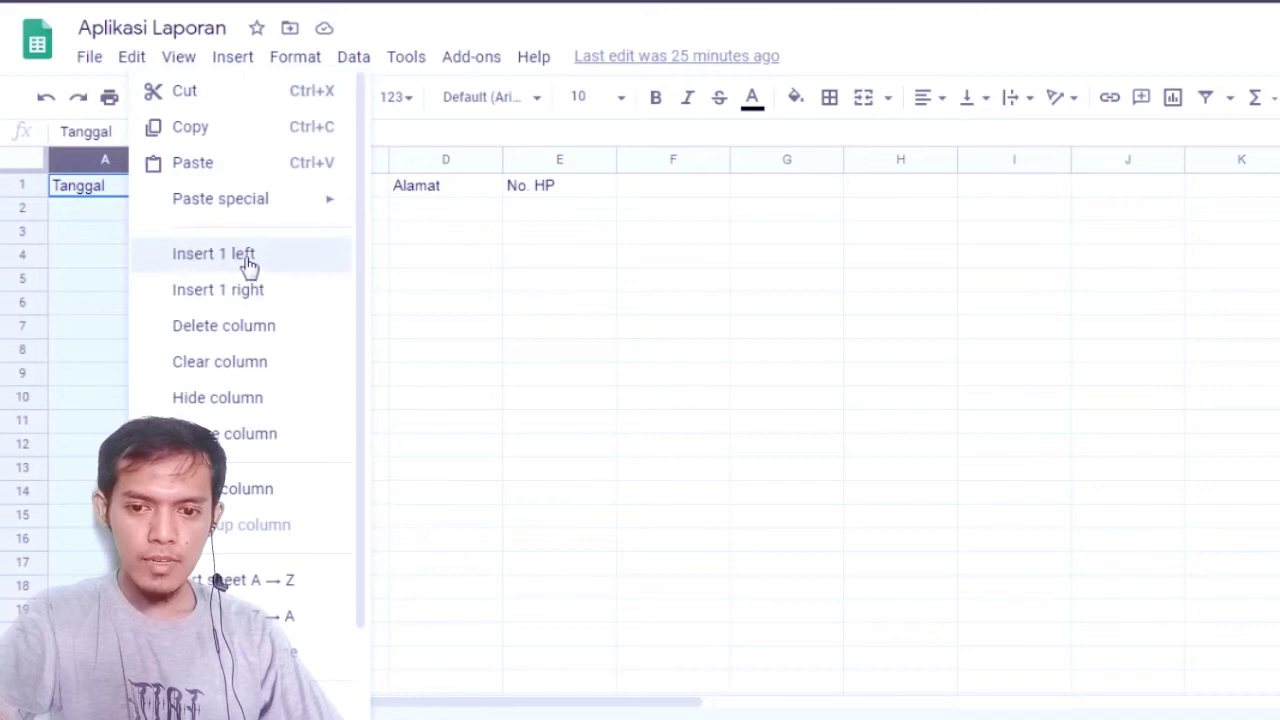
pyautogui.click(248, 262)
# Enter the header "Job ID" in cell A1 of the new column.
pyautogui.click(128, 190)
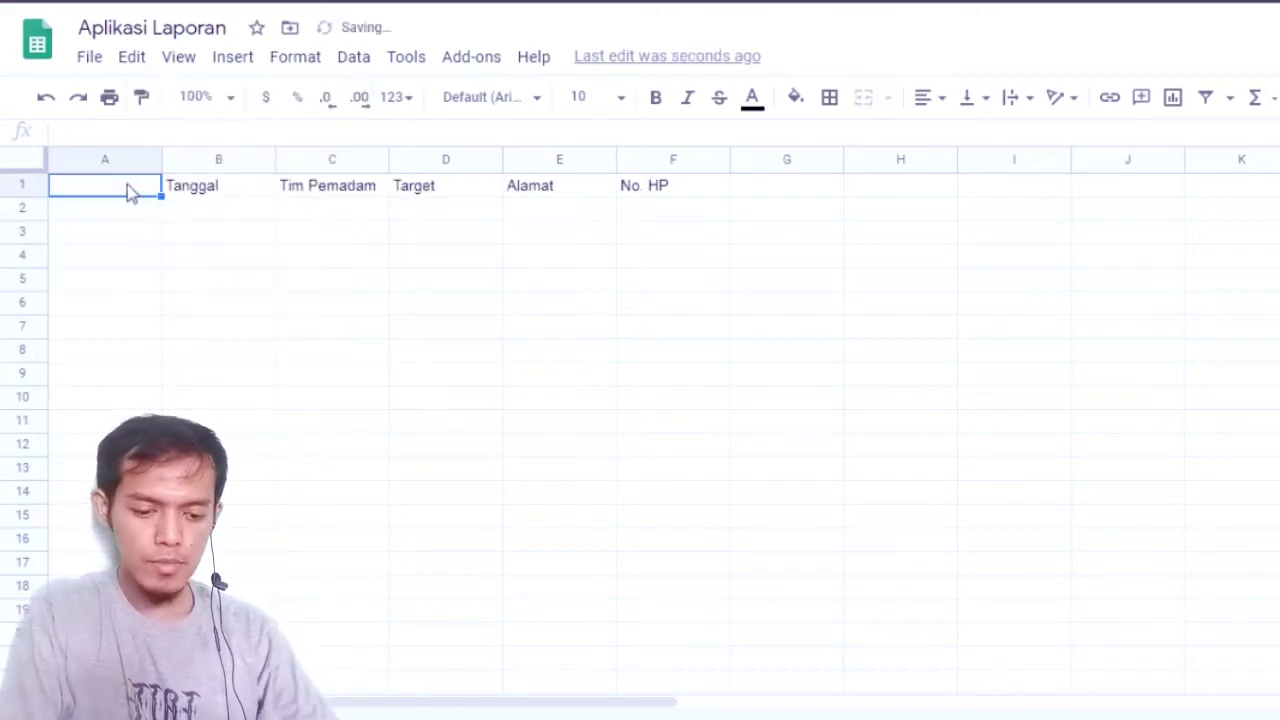
pyautogui.write('J')
pyautogui.press('BackSpace')
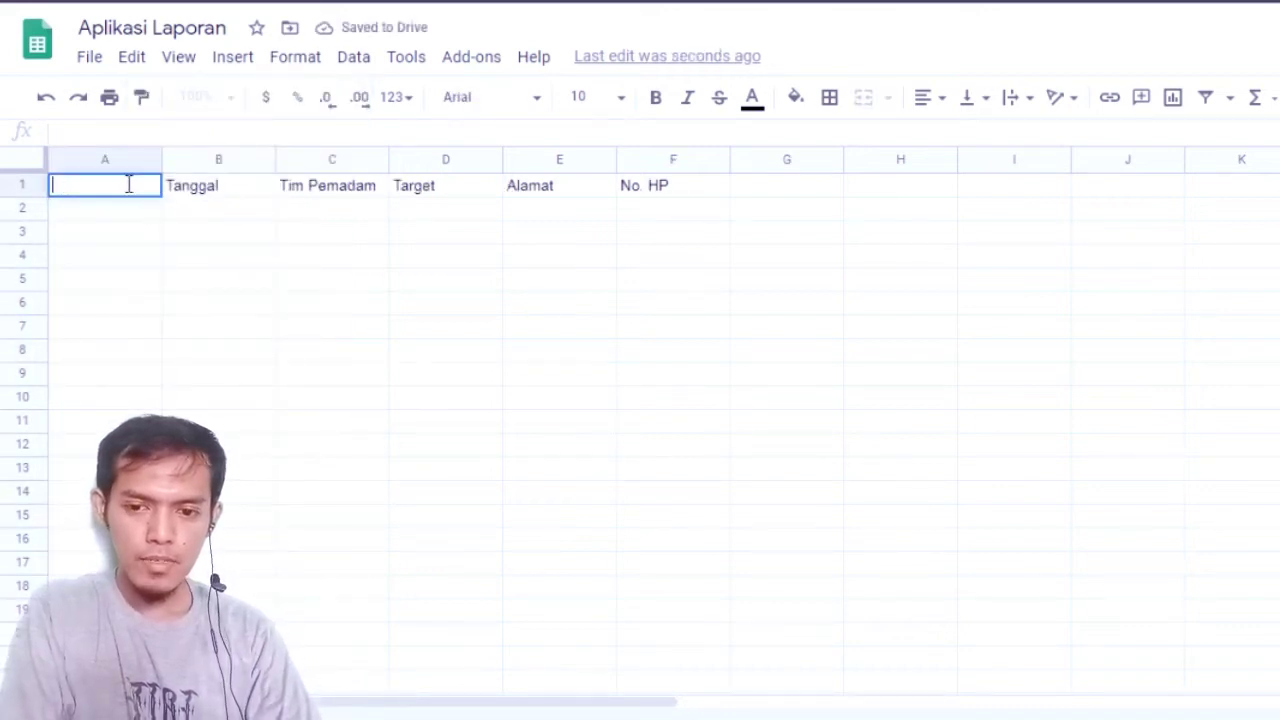
pyautogui.press('BackSpace')
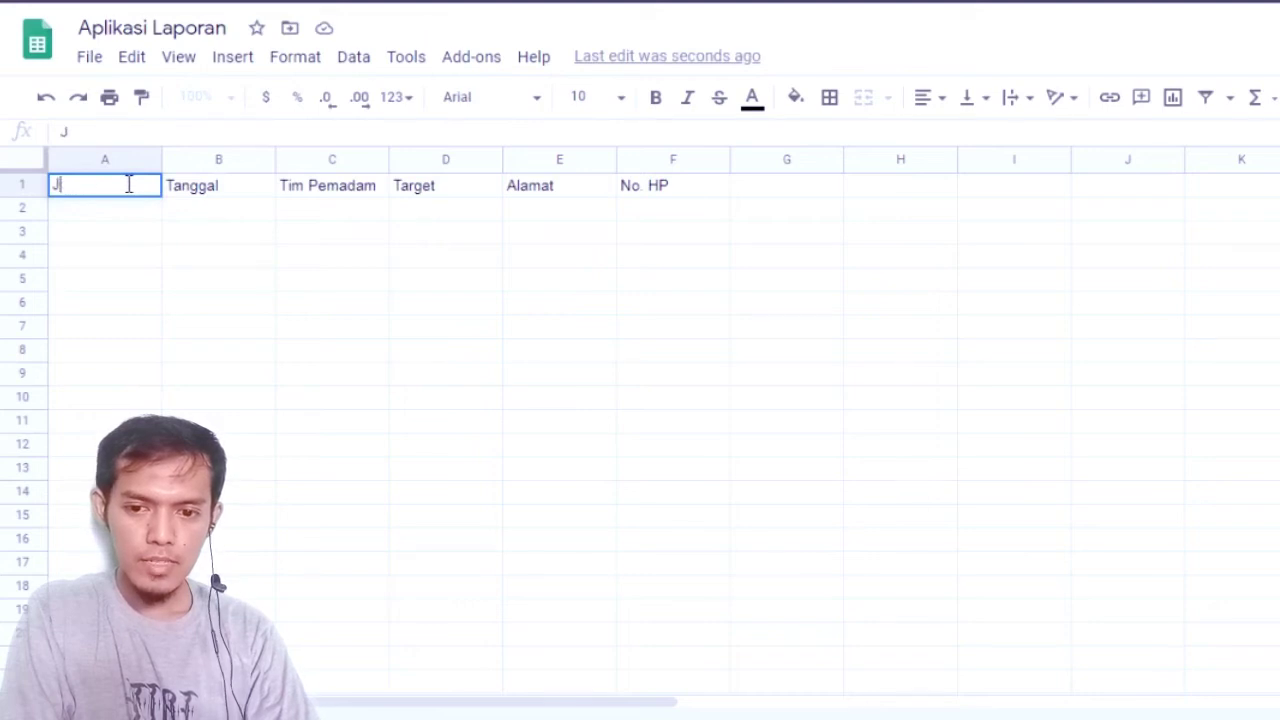
pyautogui.write('ob ID')
pyautogui.moveTo(218, 208); pyautogui.dragTo(251, 233)
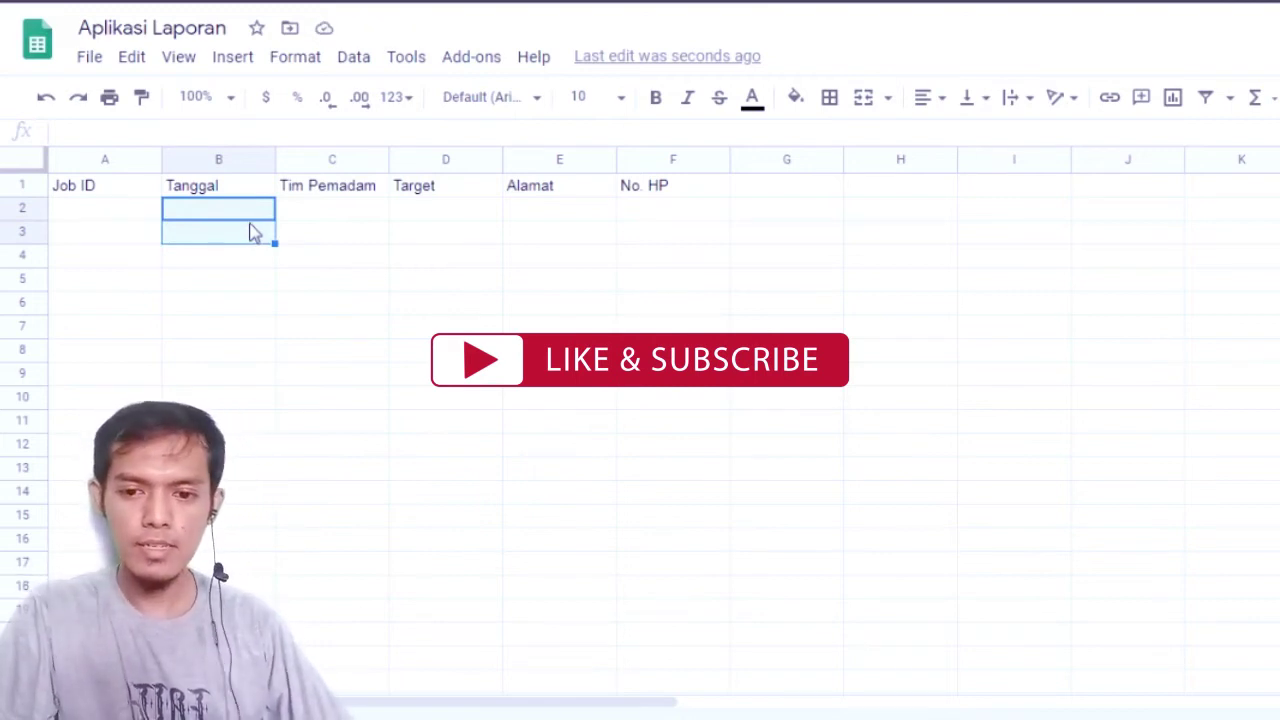
# Switch back to AppSheet and regenerate the column structure of the Aplikasi Laporan table, confirming the request.
pyautogui.moveTo(148, 158); pyautogui.dragTo(134, 156)
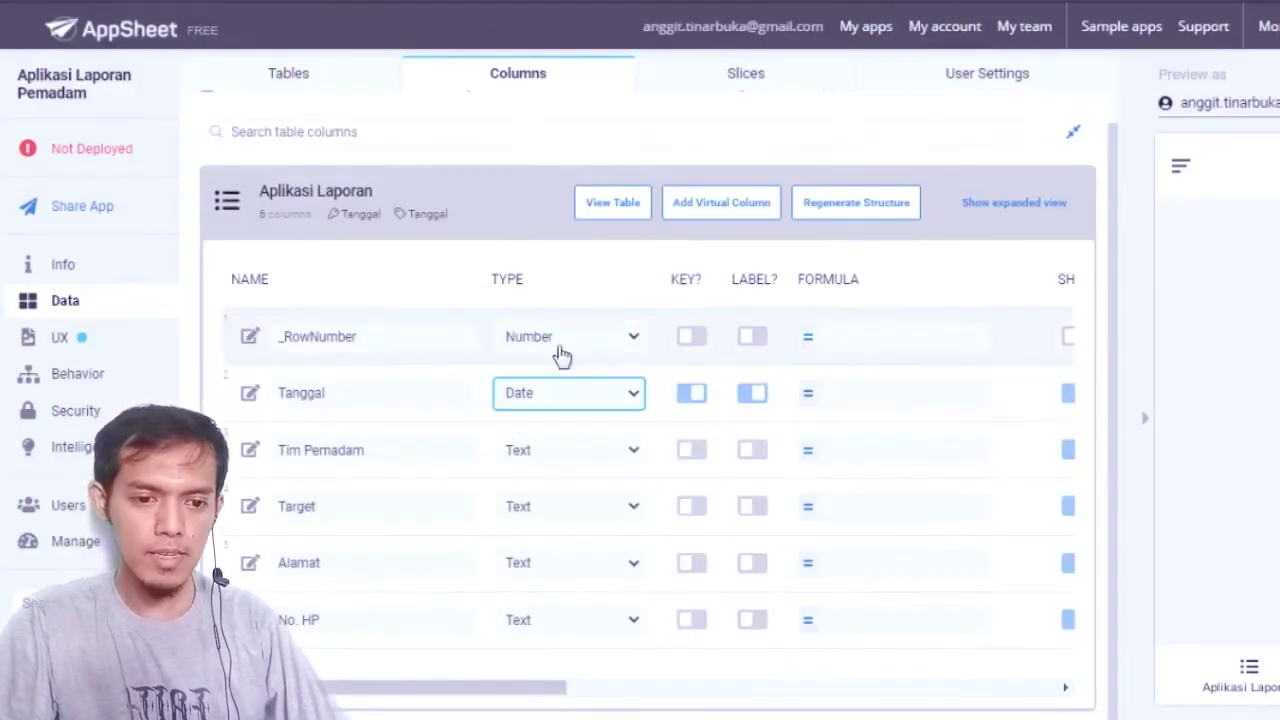
pyautogui.click(880, 215)
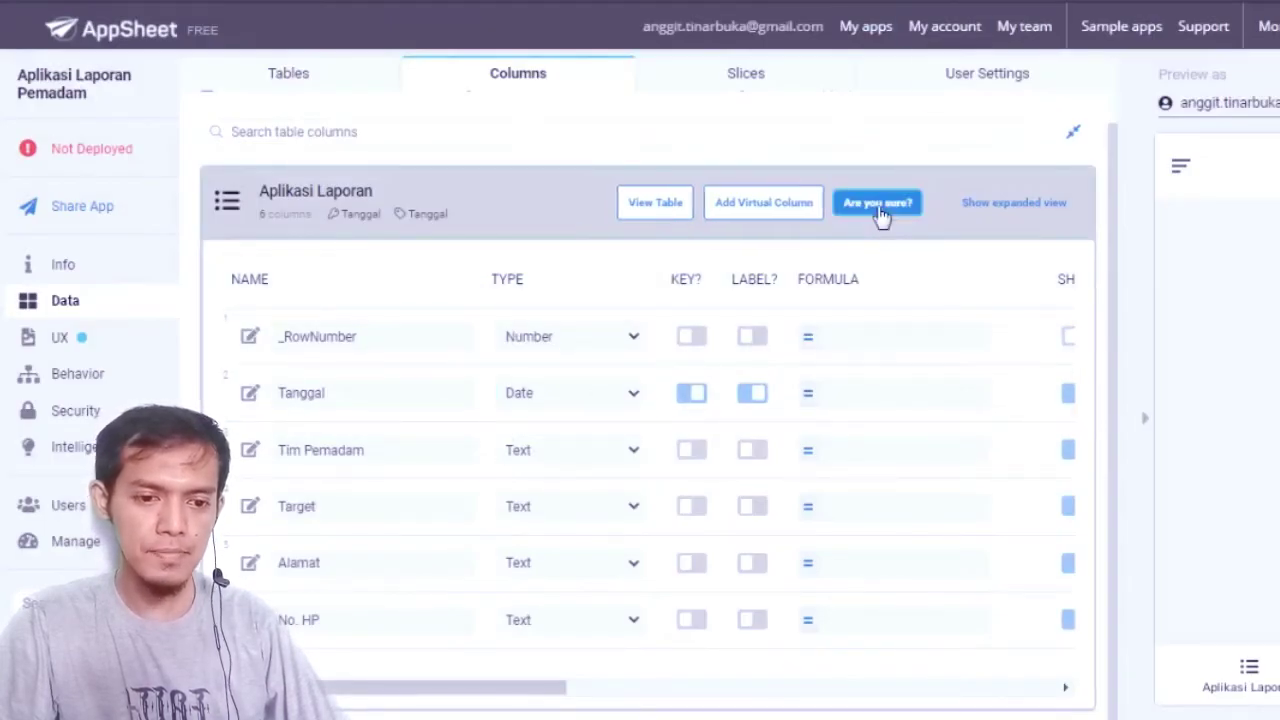
pyautogui.click(880, 215)
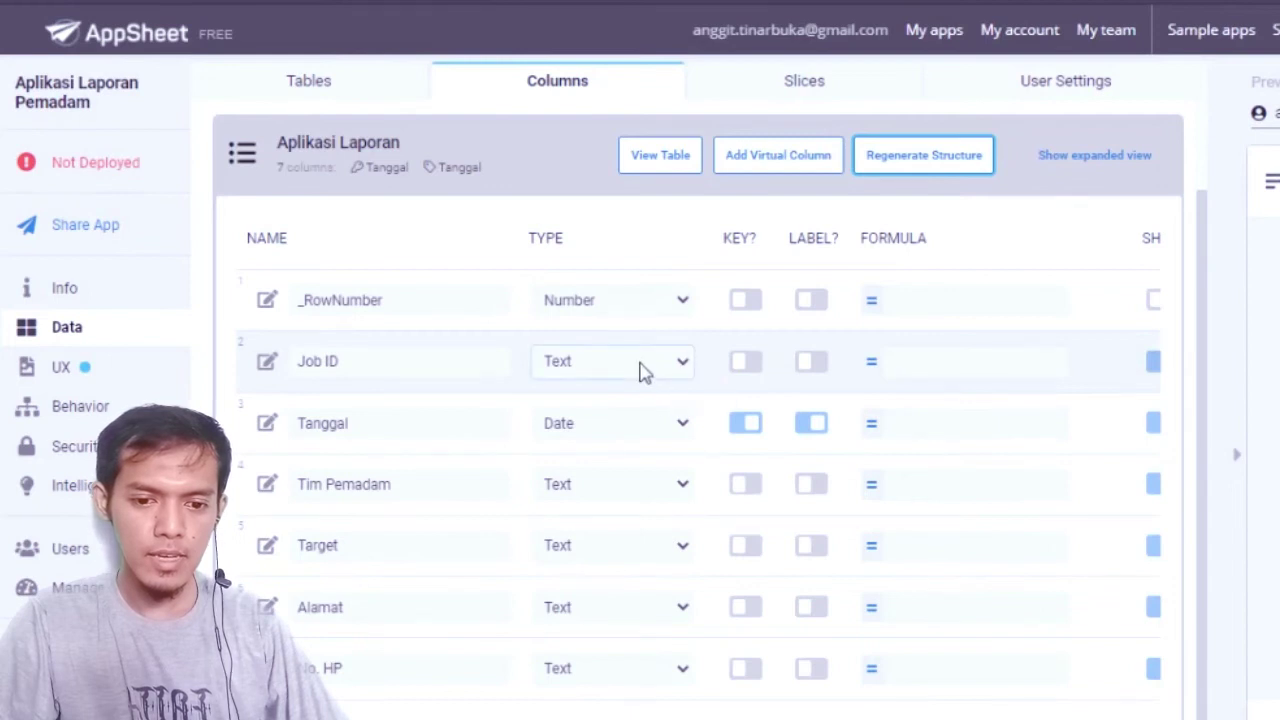
# Try the Number type for the Job ID column, and set the type back to Text.
pyautogui.click(643, 371)
pyautogui.click(684, 420)
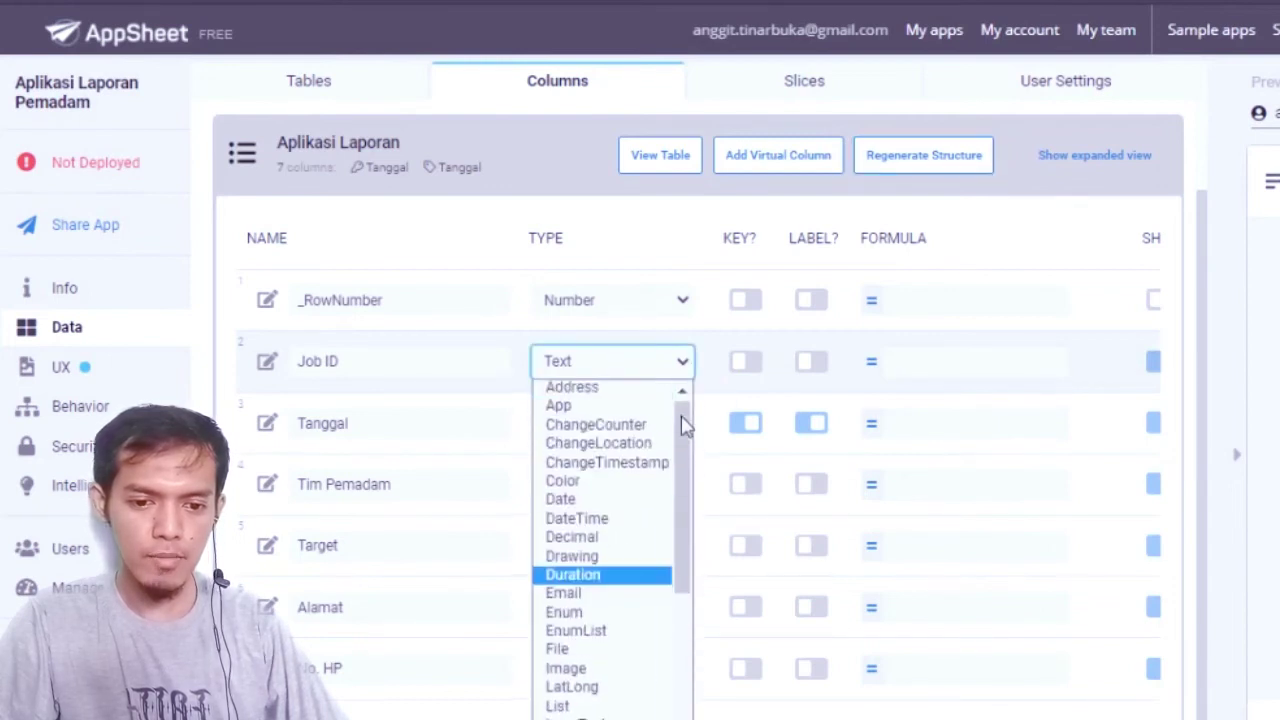
pyautogui.write('number')
pyautogui.press('Return')
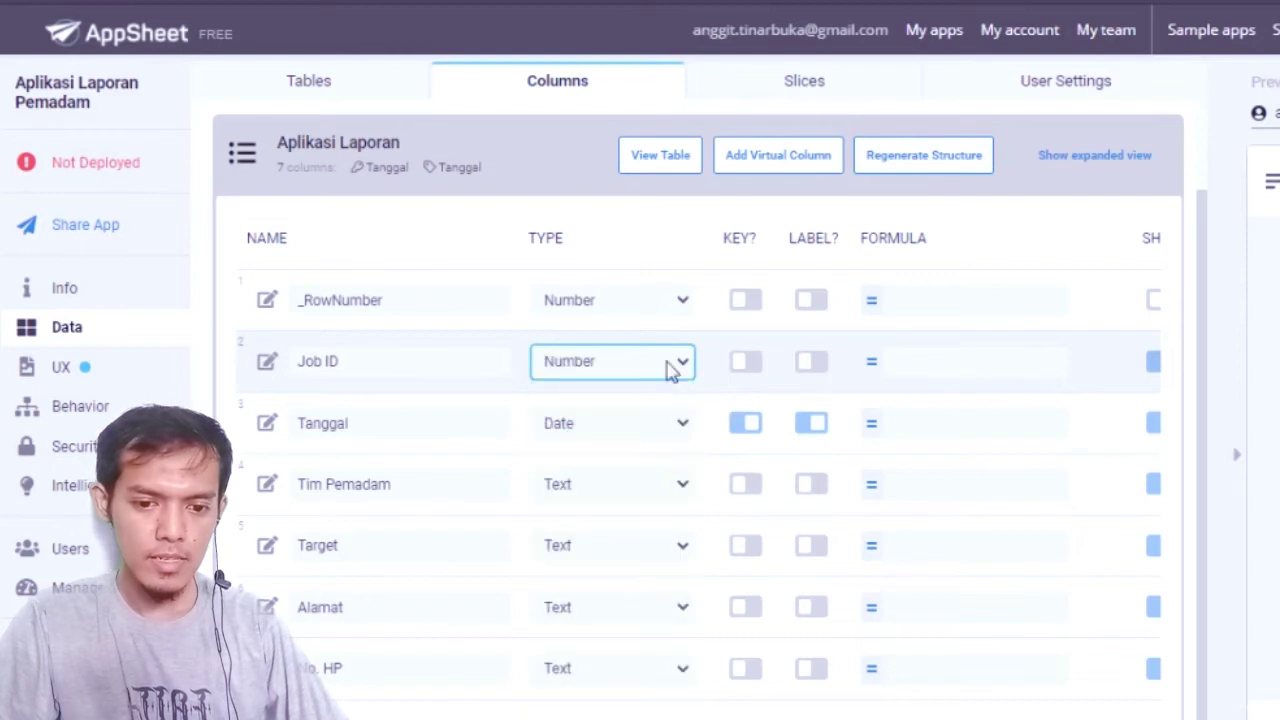
pyautogui.click(673, 368)
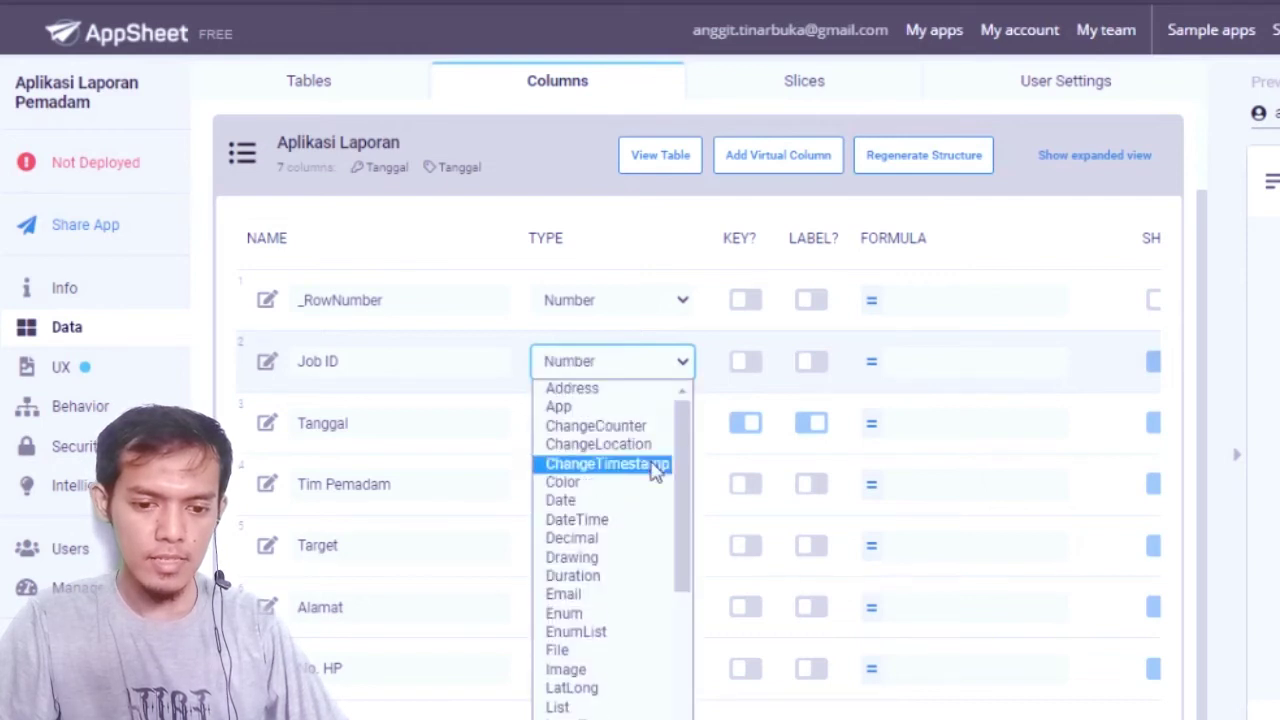
pyautogui.scroll(-5, 622, 628)
pyautogui.click(617, 635)
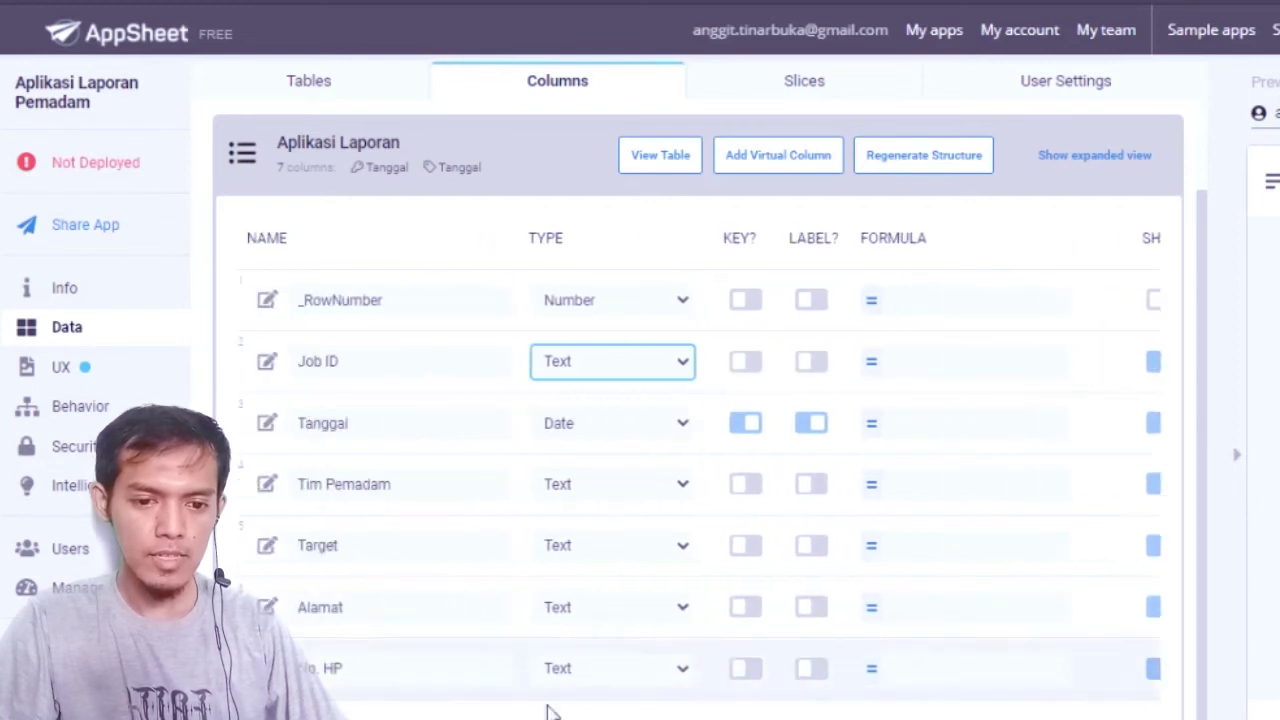
# Make Job ID both the key and the label of the table, and turn off the label for Tanggal.
pyautogui.click(748, 366)
pyautogui.click(806, 368)
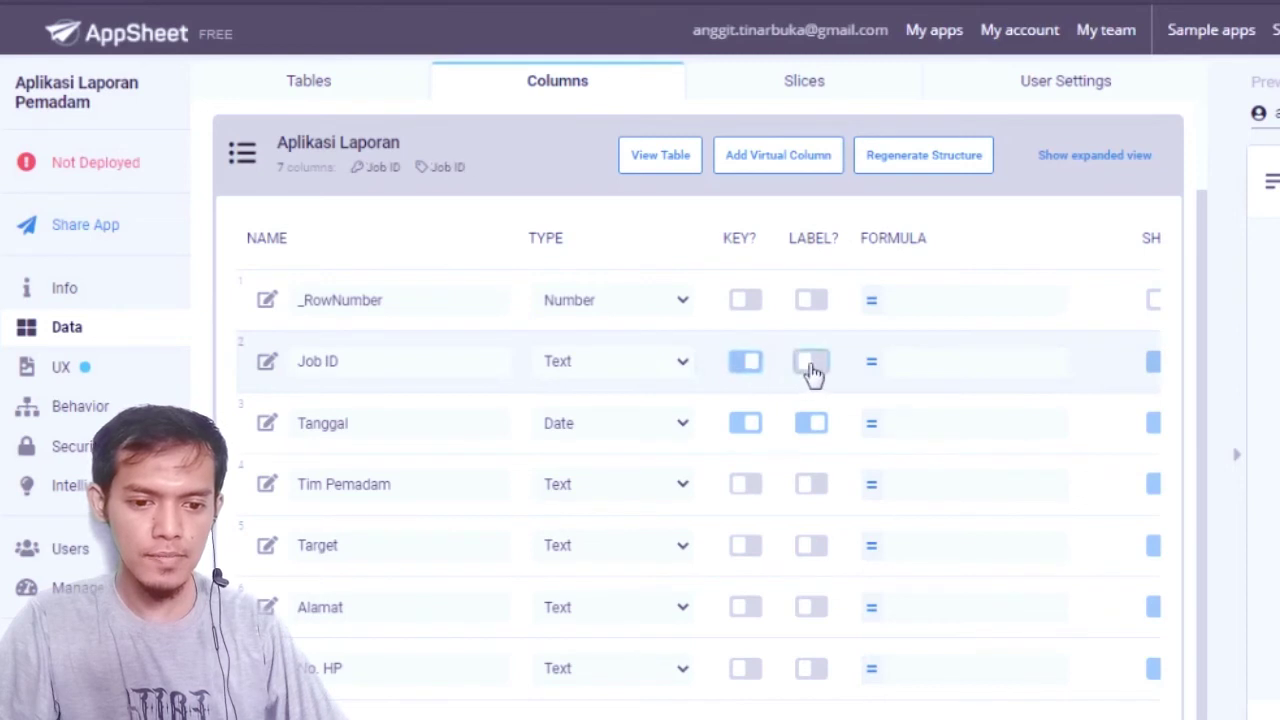
pyautogui.click(811, 423)
# Make the Job ID column required.
pyautogui.hscroll(3, 632, 666)
pyautogui.hscroll(5, 694, 508)
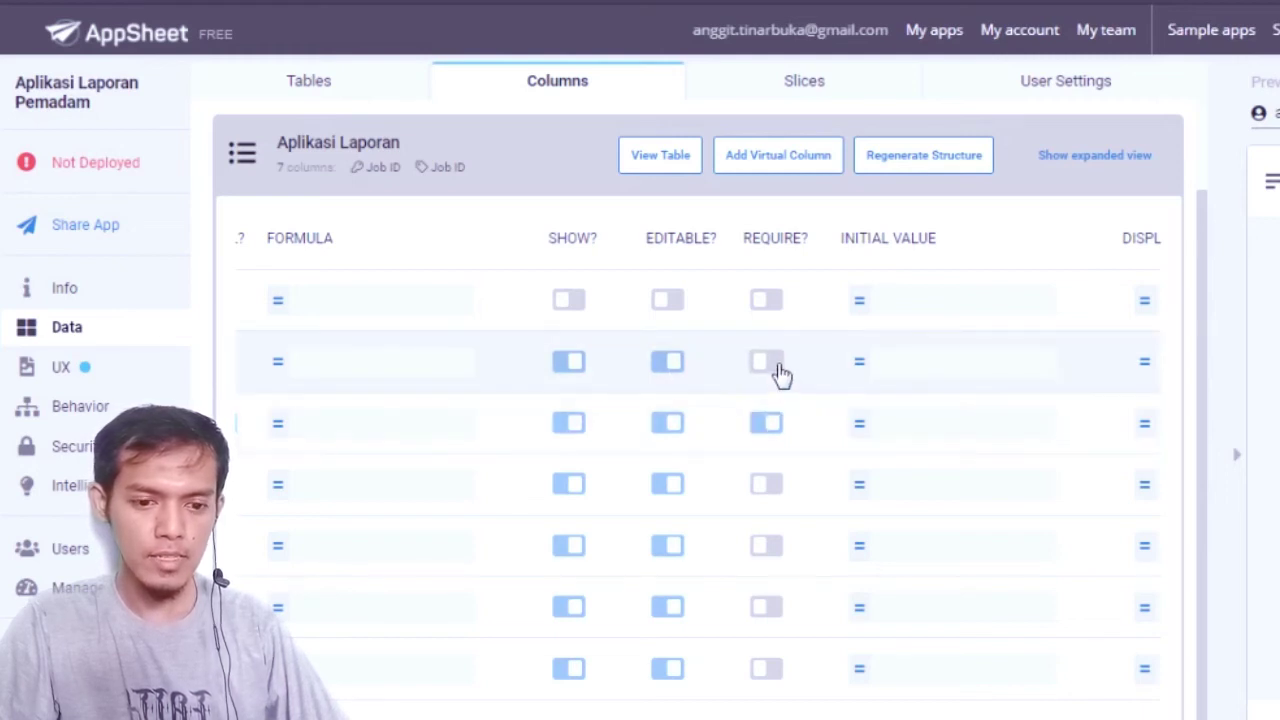
pyautogui.hscroll(-6, 751, 700)
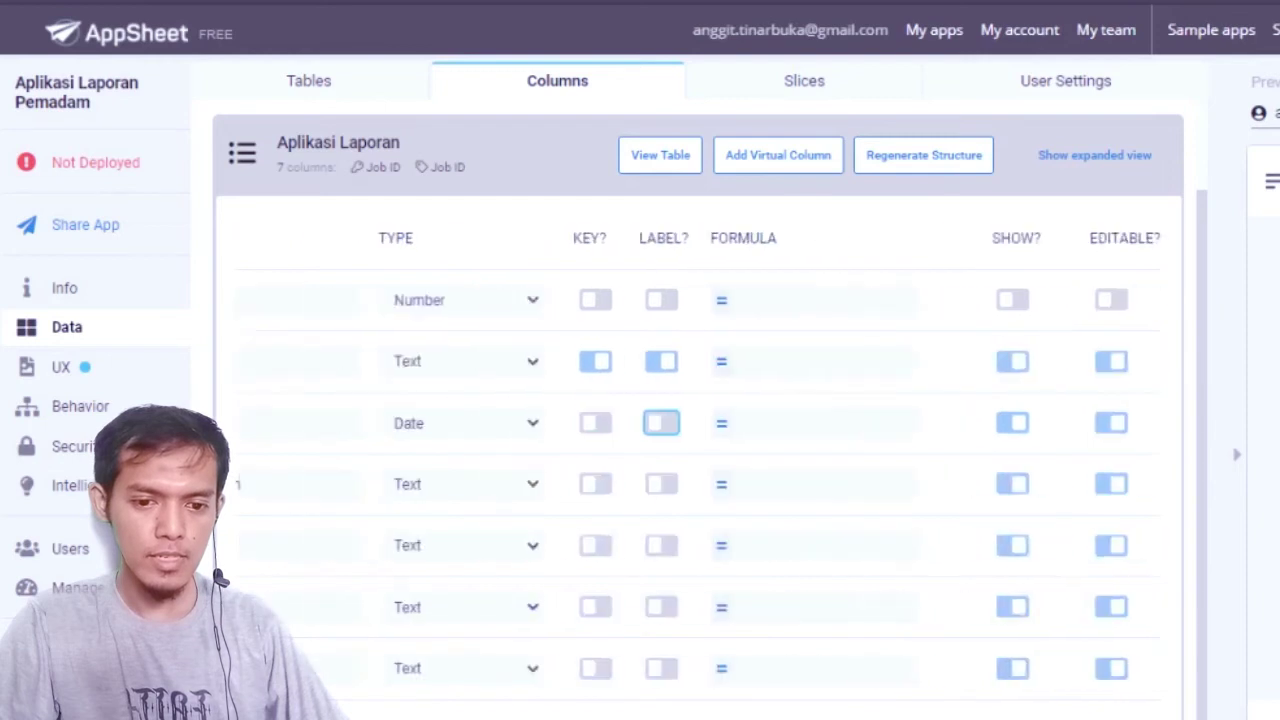
pyautogui.hscroll(6, 771, 715)
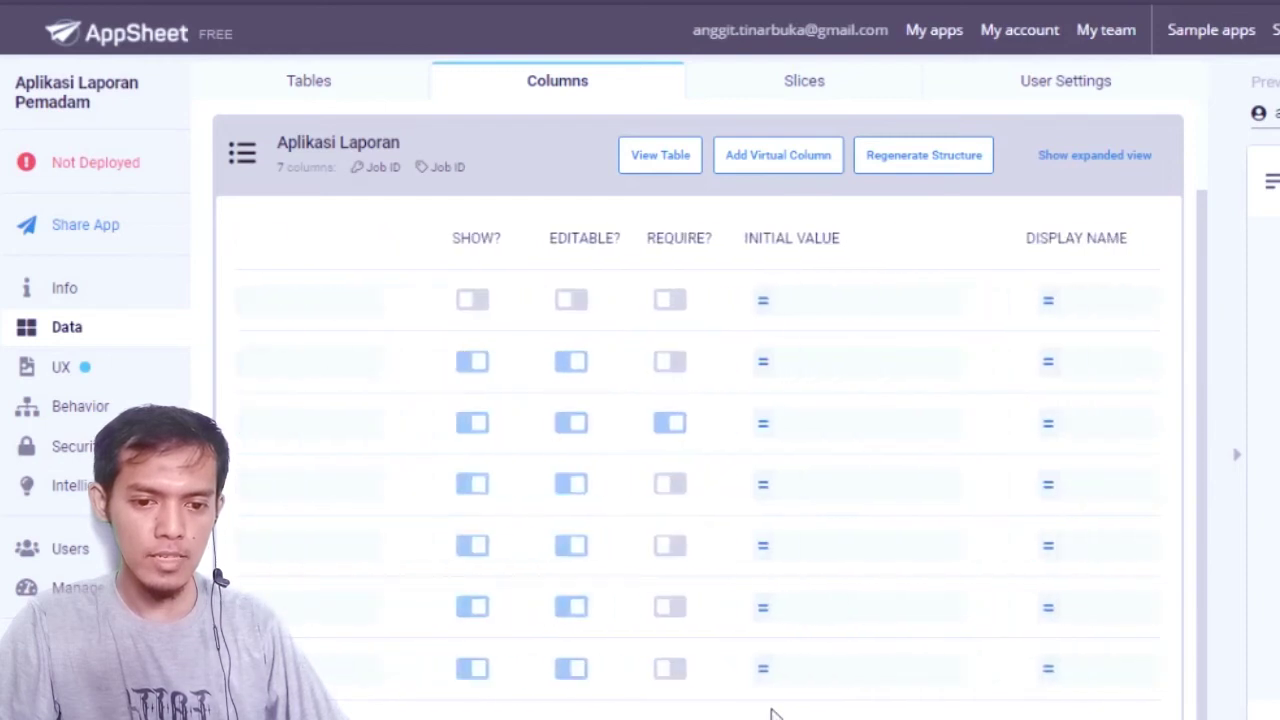
pyautogui.click(680, 366)
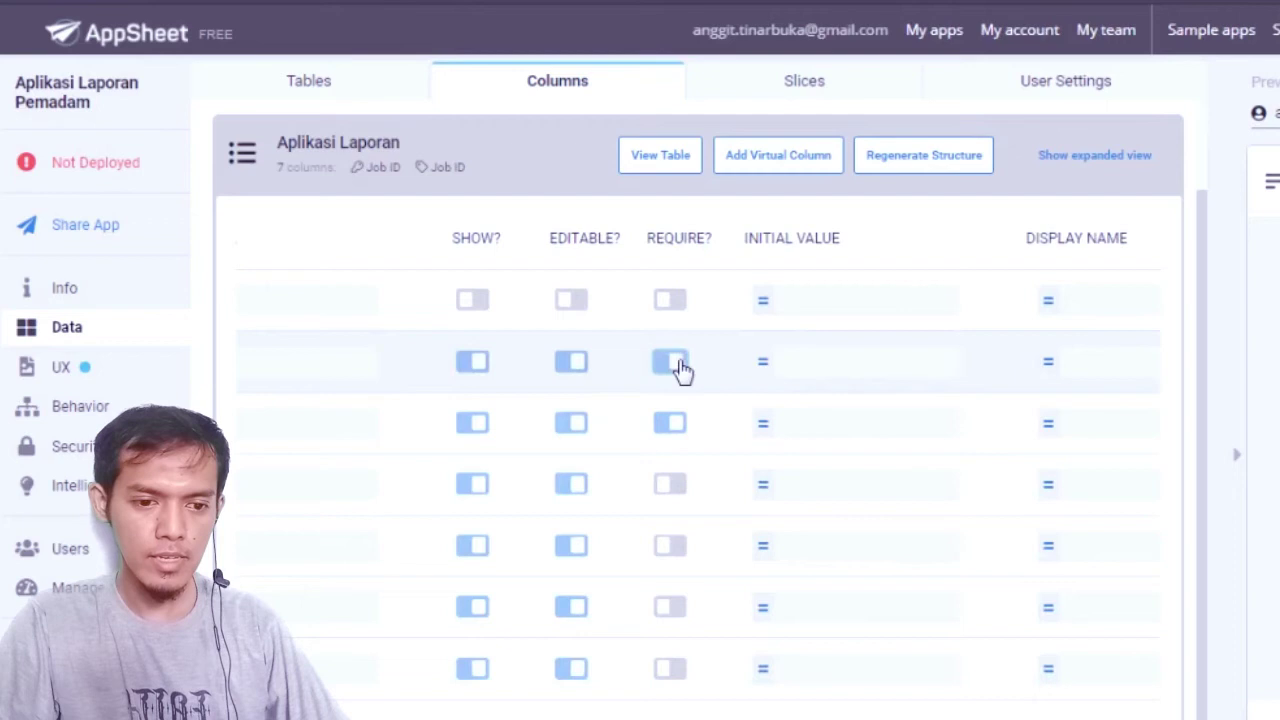
pyautogui.click(766, 364)
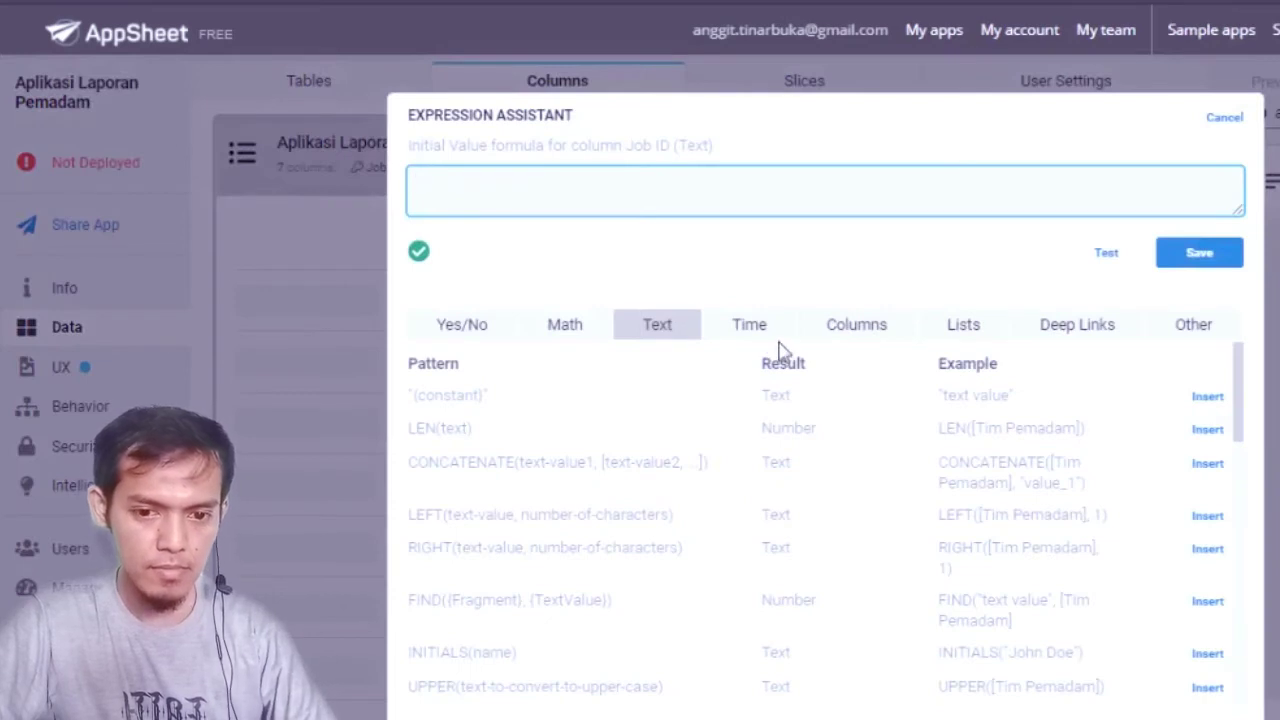
pyautogui.press('Escape')
pyautogui.hscroll(-3, 680, 457)
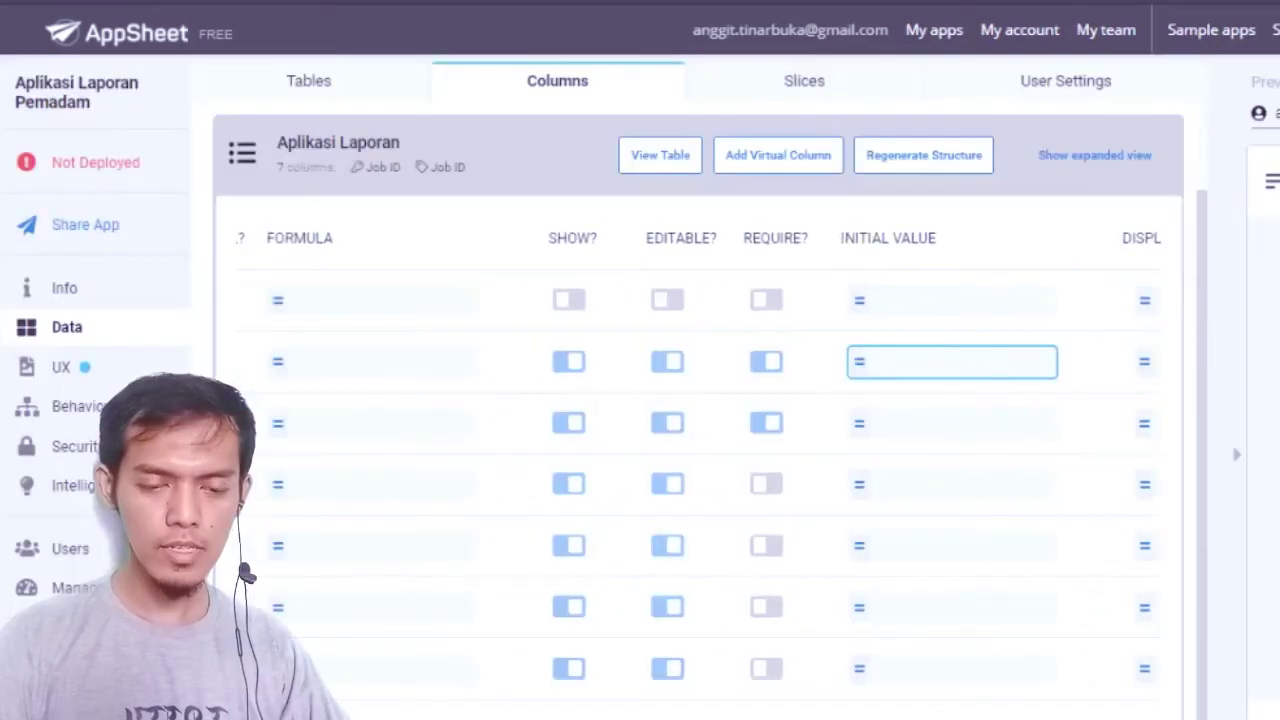
# Set the Job ID column's initial value to UNIQUEID(), inserting the function example, removing its [Job ID] argument and saving the expression.
pyautogui.hscroll(5, 817, 566)
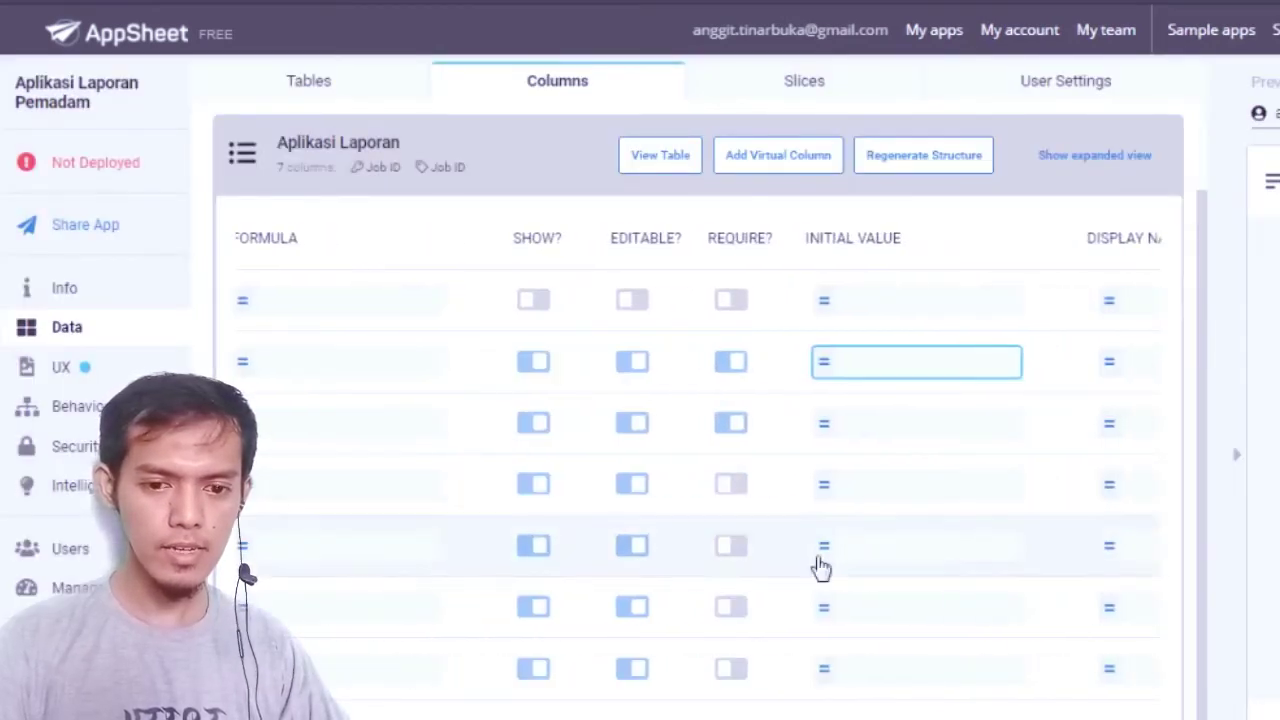
pyautogui.click(823, 370)
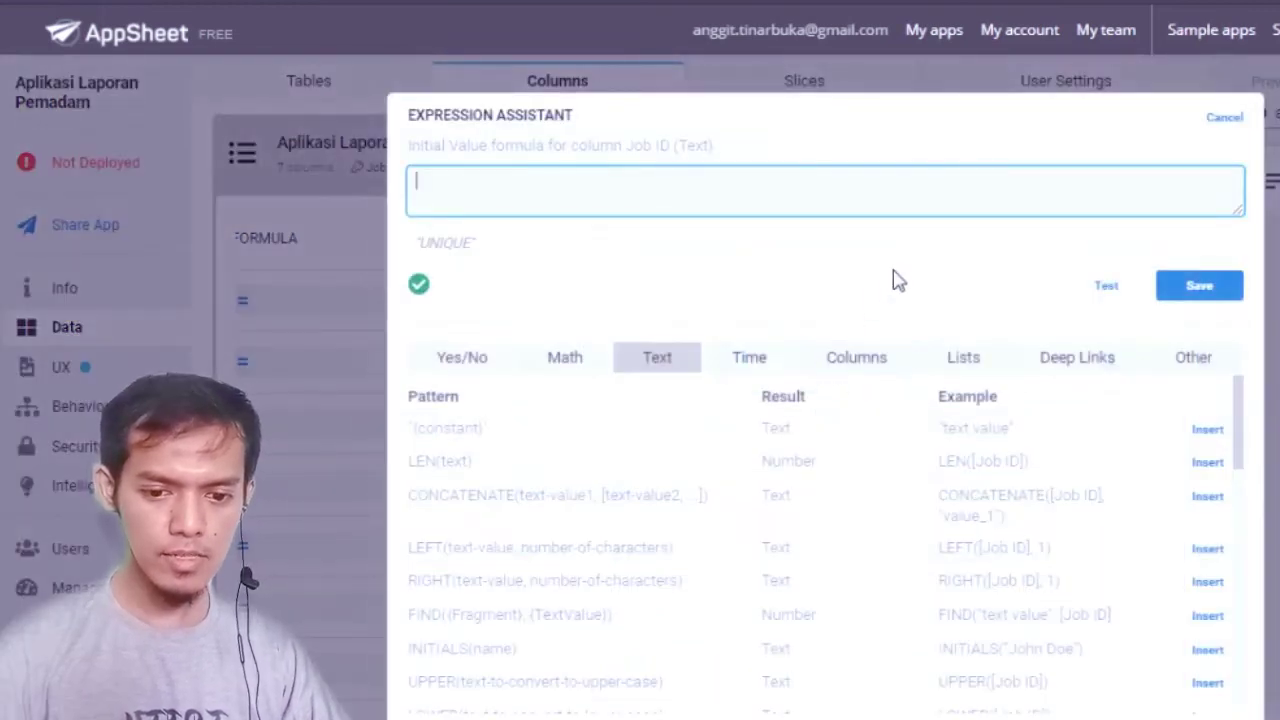
pyautogui.click(1185, 362)
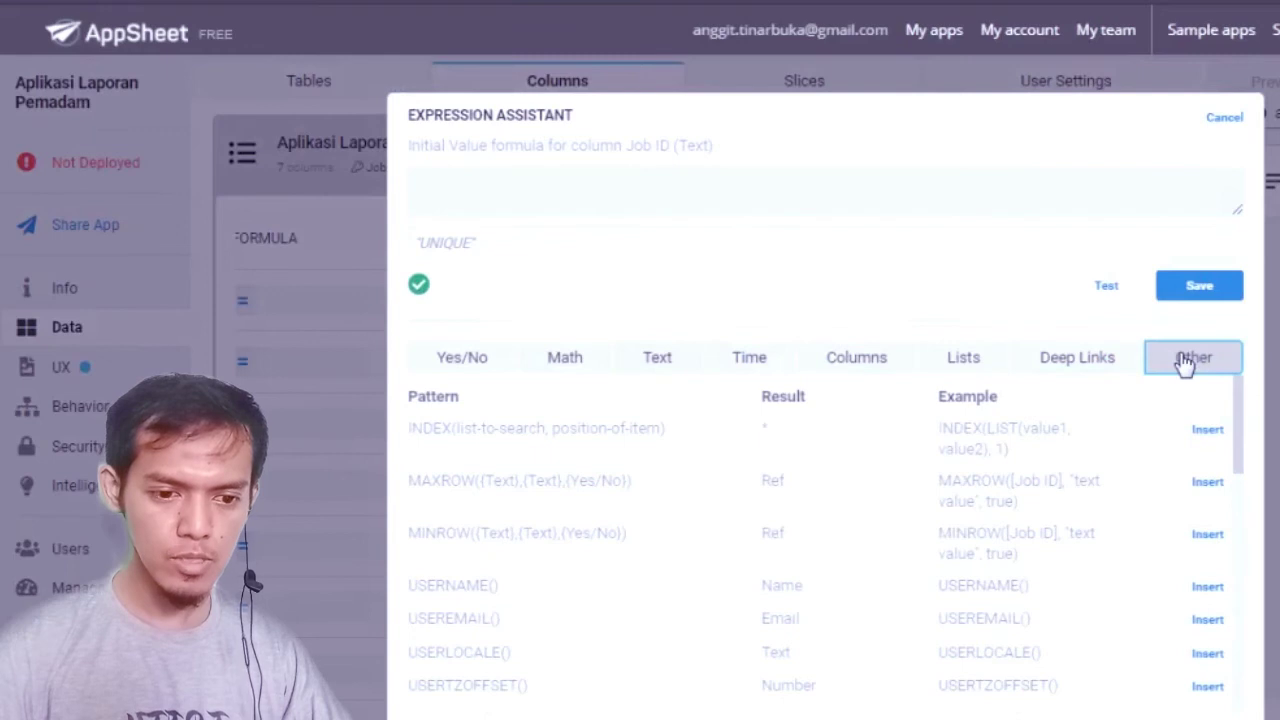
pyautogui.moveTo(1238, 434); pyautogui.dragTo(1258, 565)
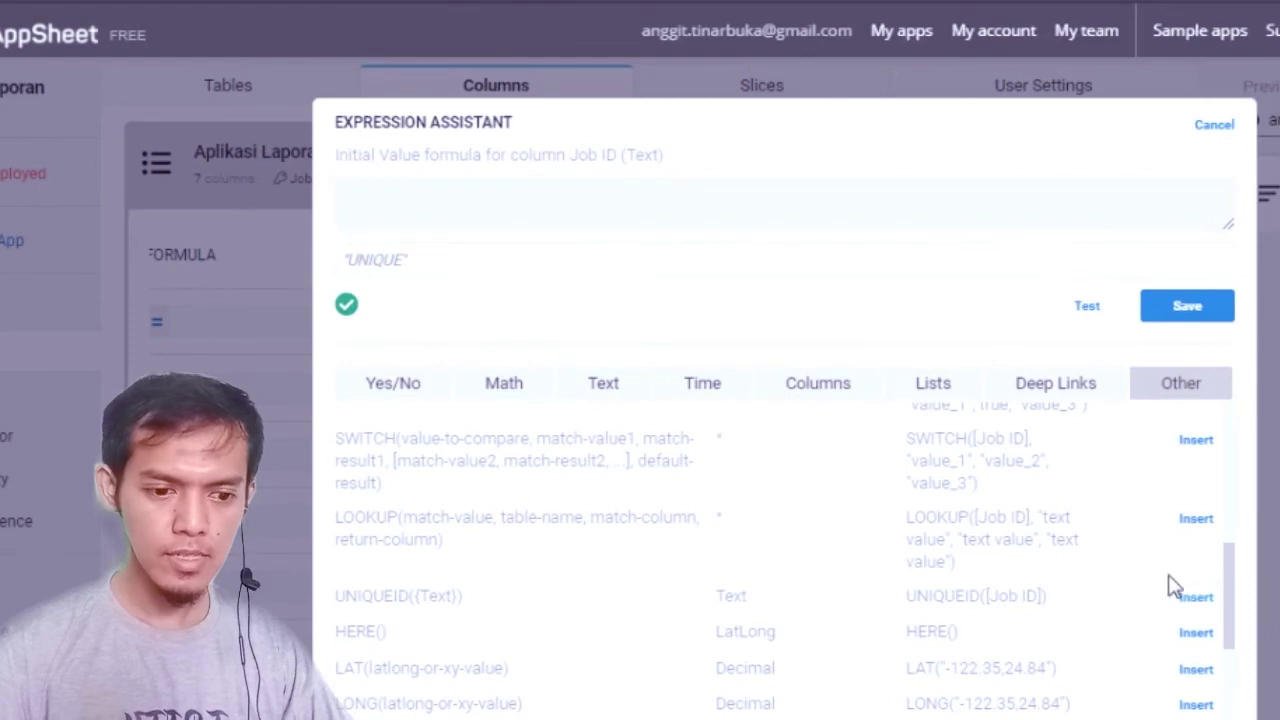
pyautogui.click(1193, 597)
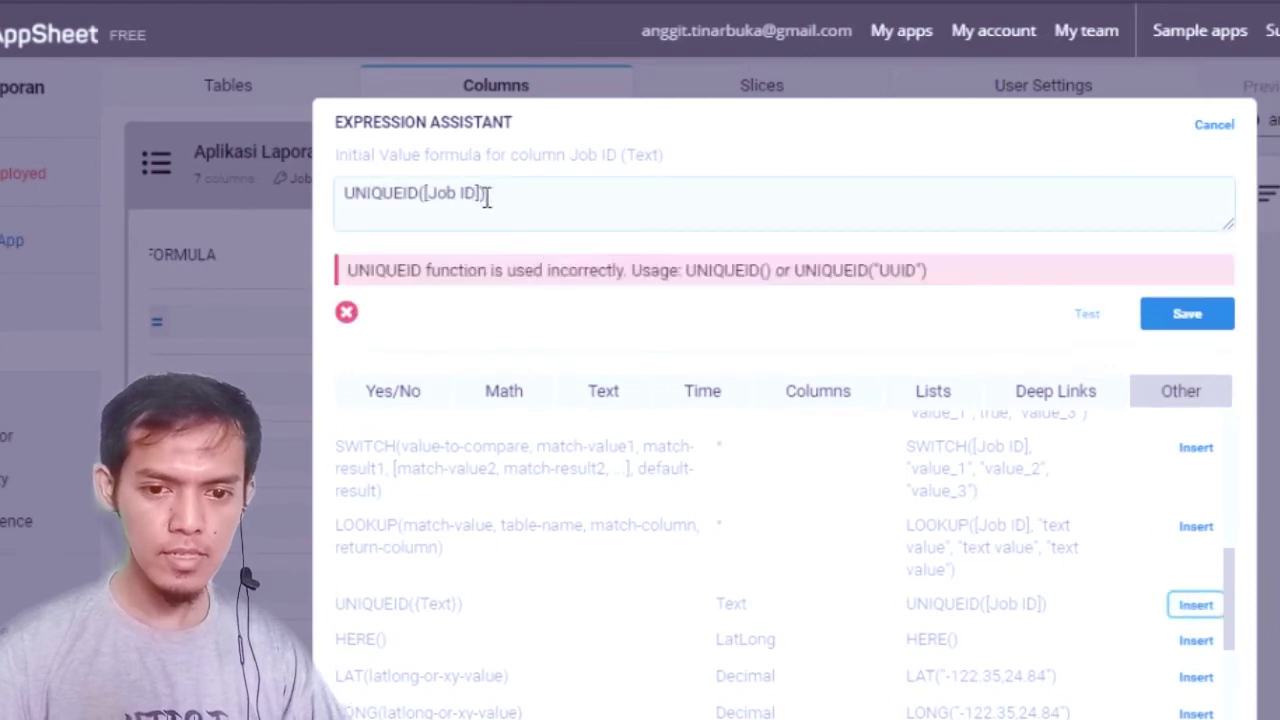
pyautogui.moveTo(518, 197); pyautogui.dragTo(401, 197)
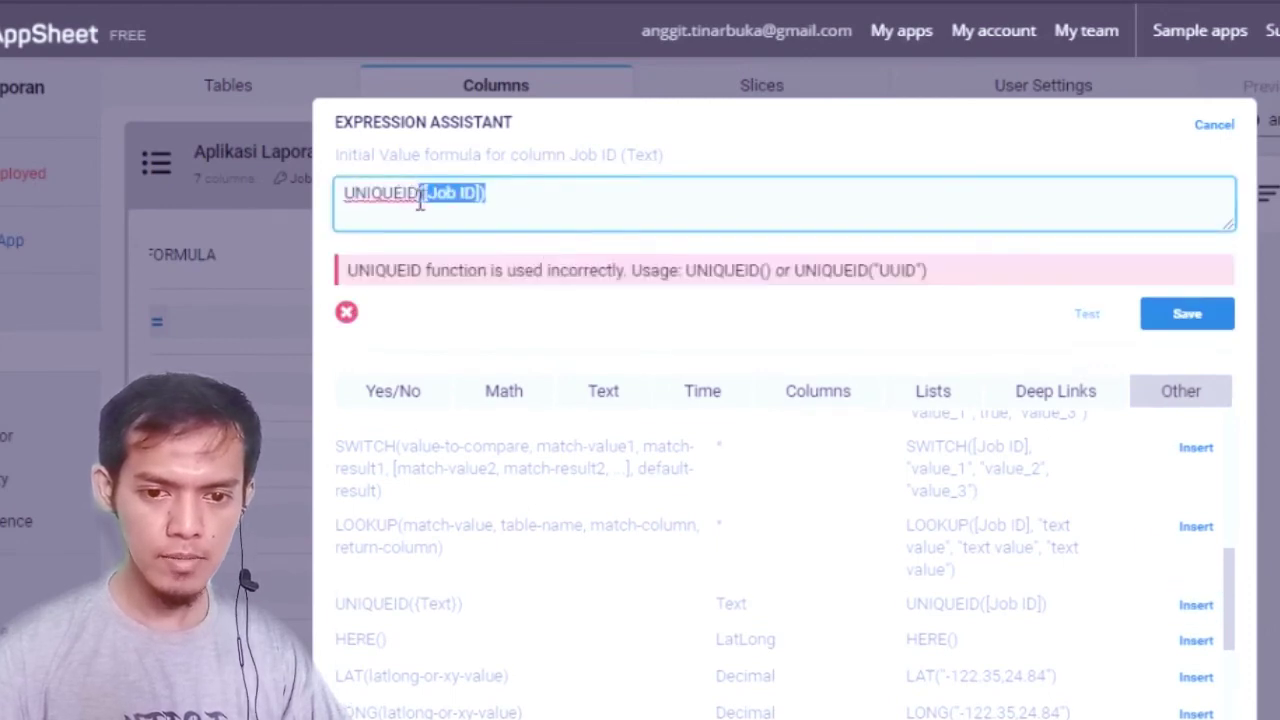
pyautogui.press('BackSpace')
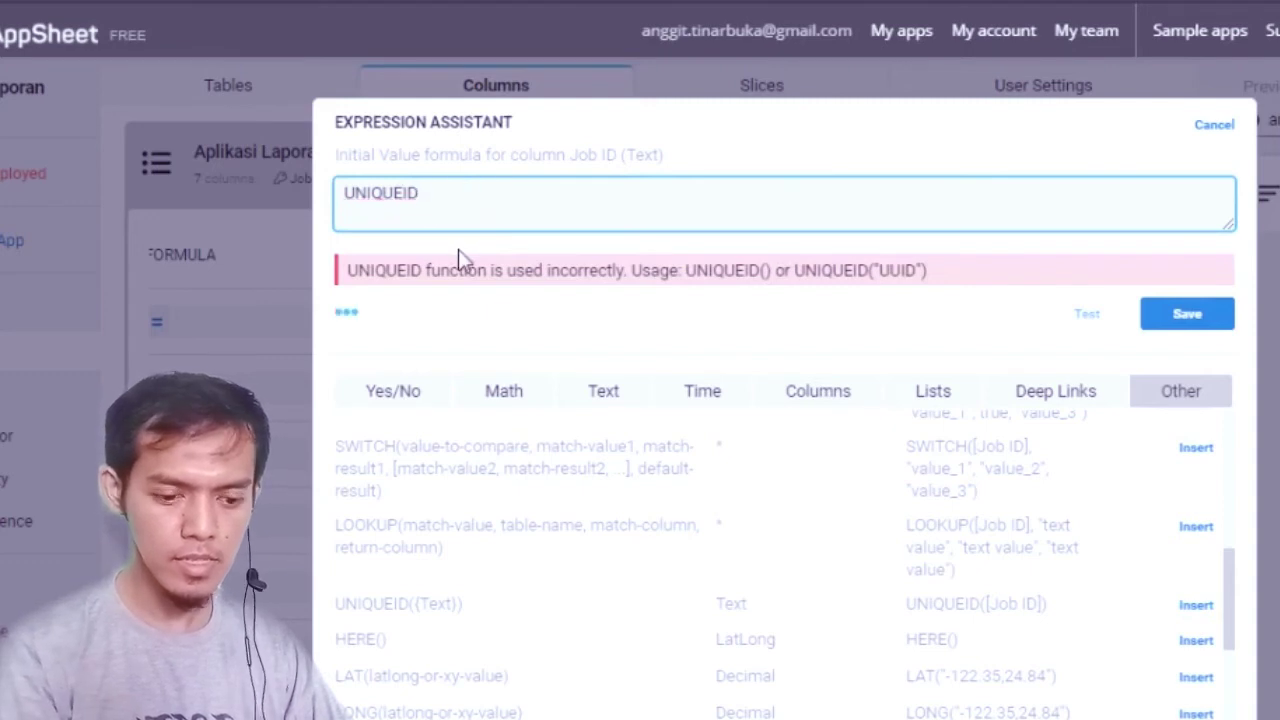
pyautogui.write('()')
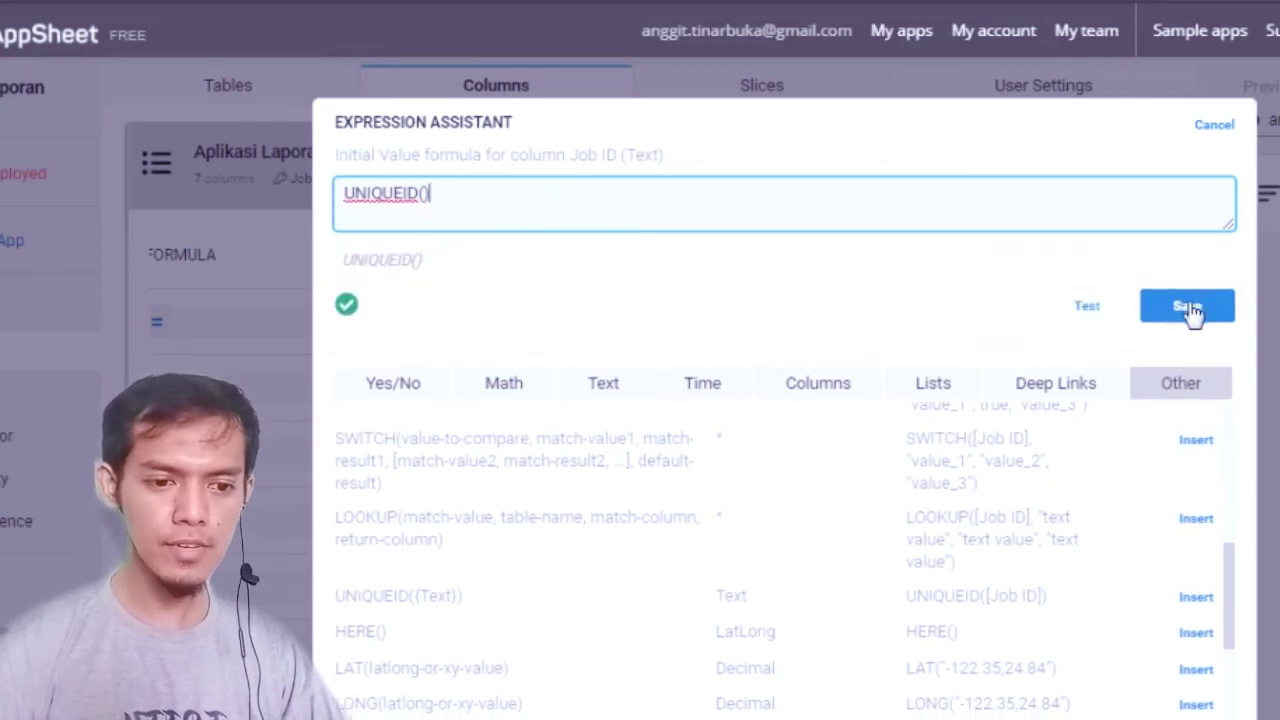
pyautogui.click(1188, 312)
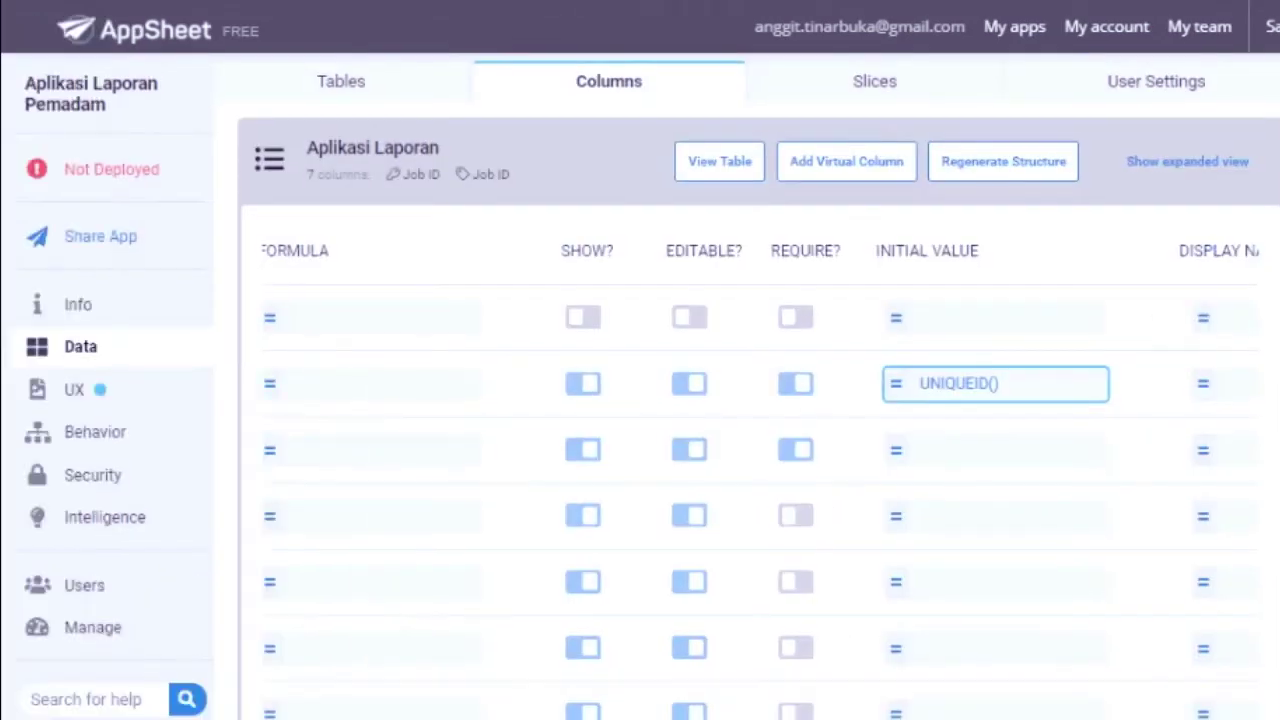
# Set the Tanggal column's initial value to the TODAY() expression and save it.
pyautogui.hscroll(-7, 760, 480)
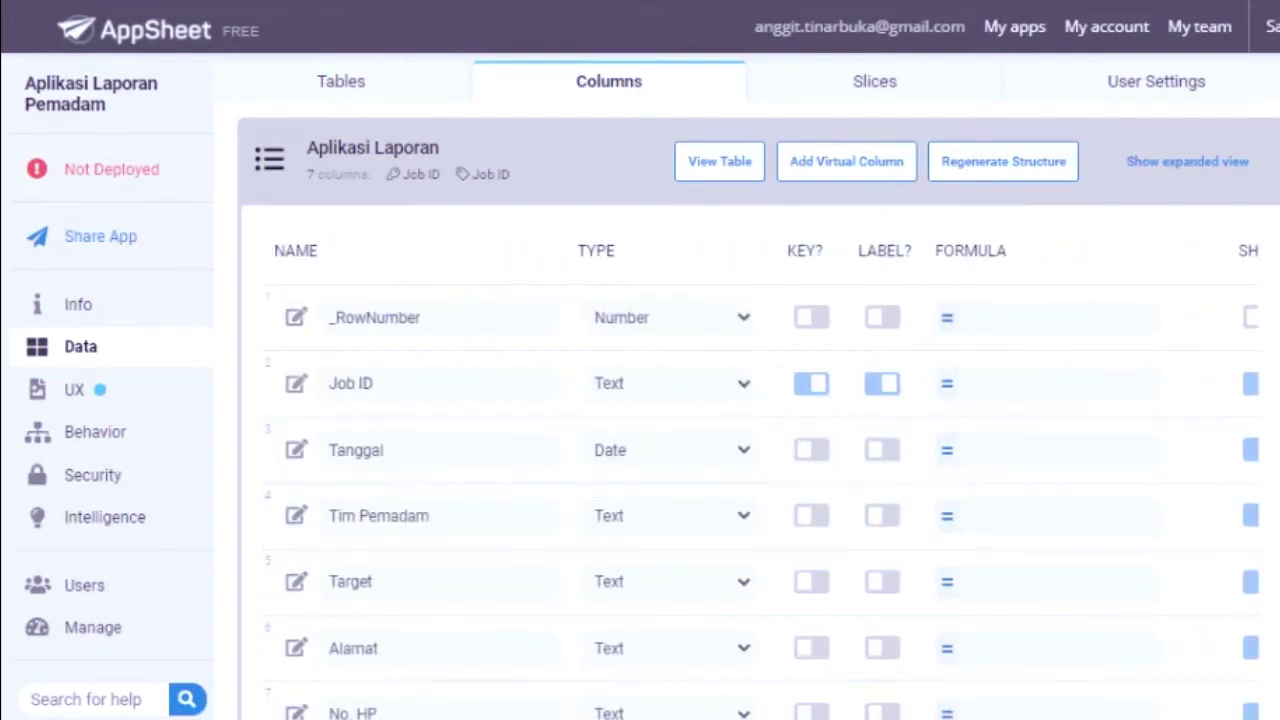
pyautogui.hscroll(7, 900, 500)
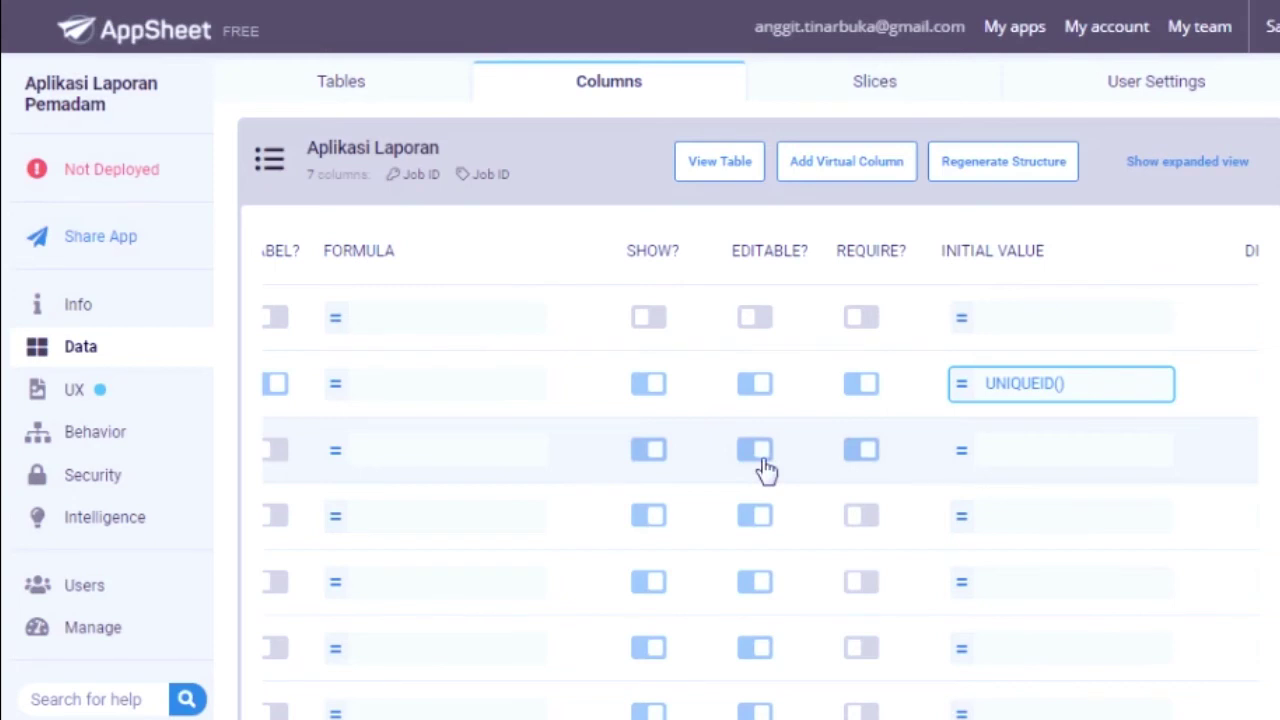
pyautogui.click(863, 453)
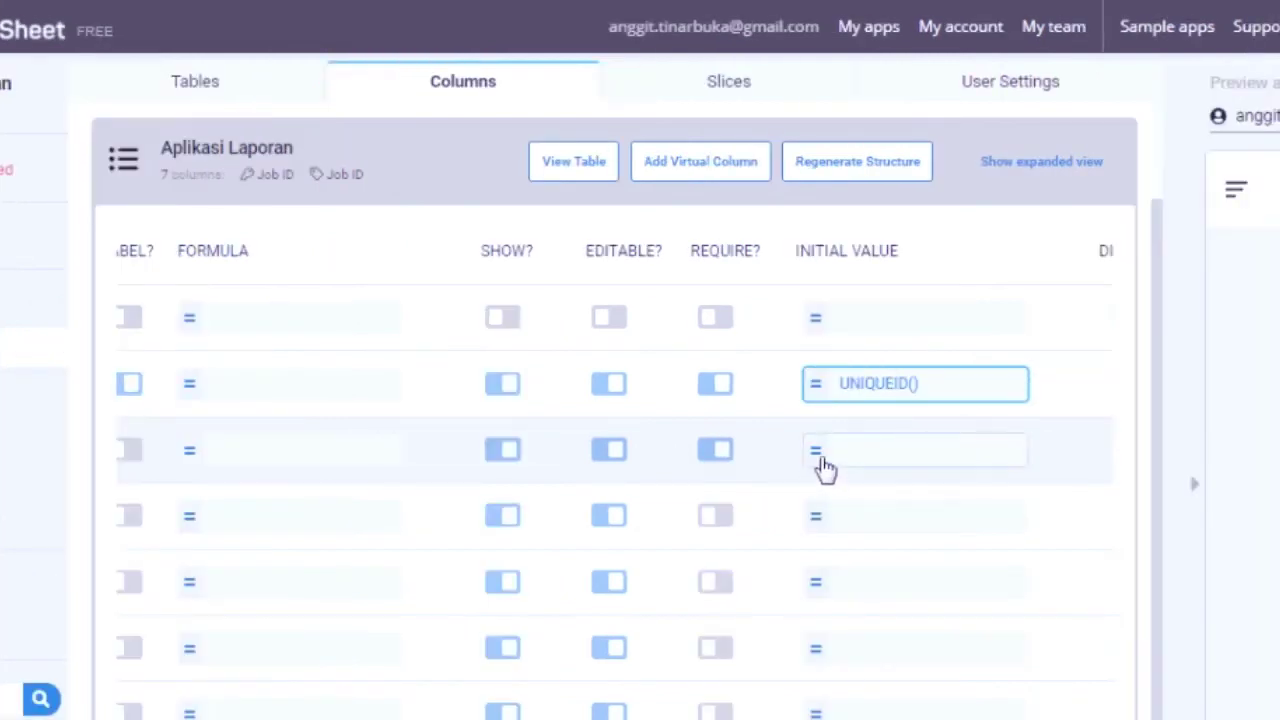
pyautogui.click(821, 463)
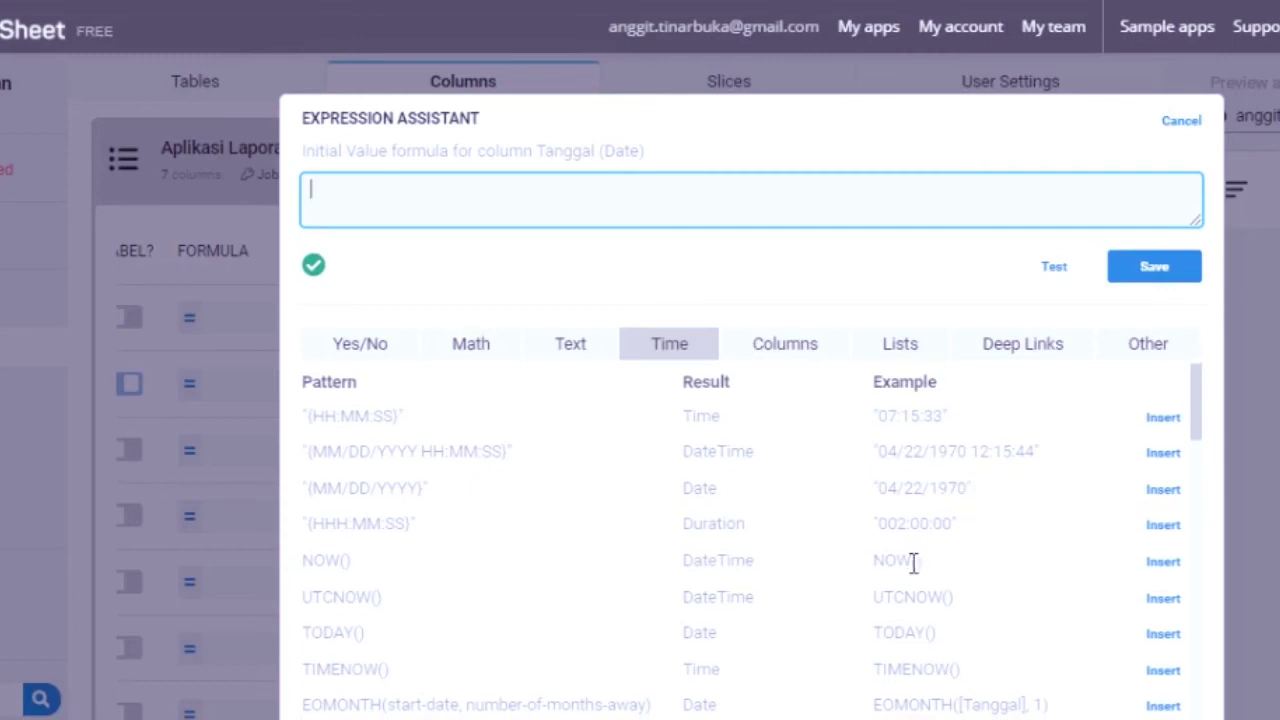
pyautogui.scroll(-2, 912, 563)
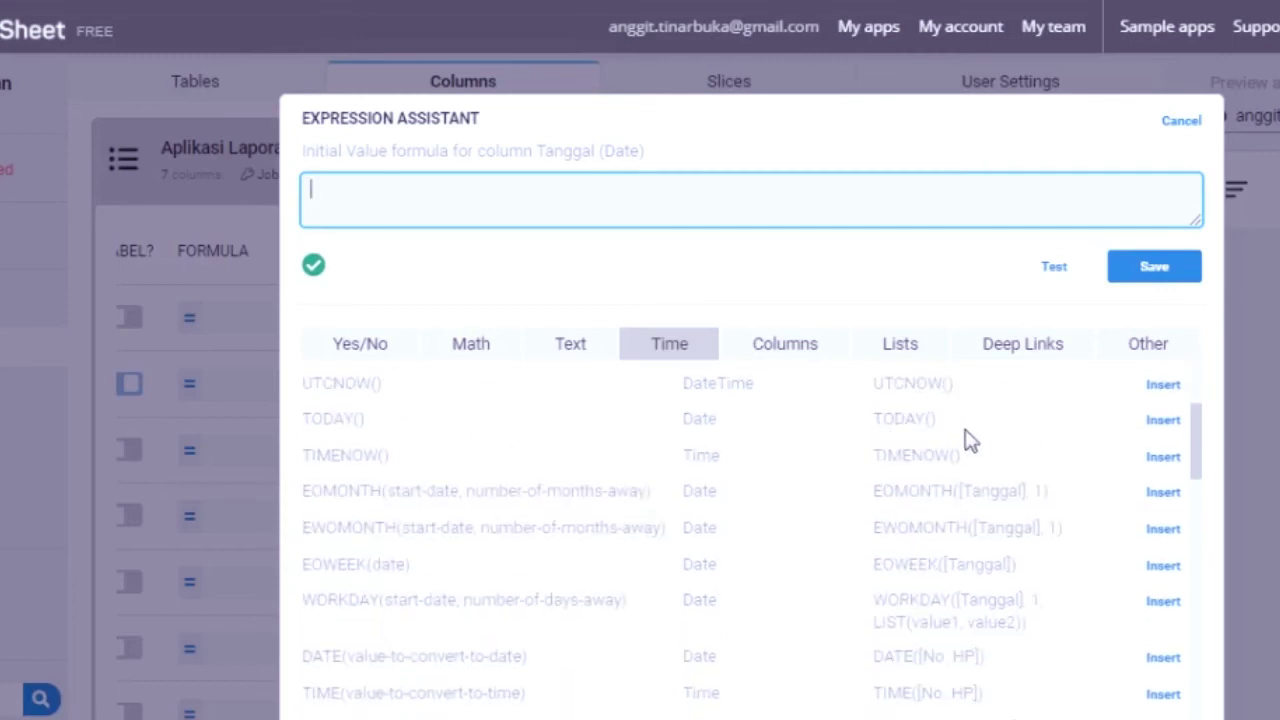
pyautogui.click(1160, 425)
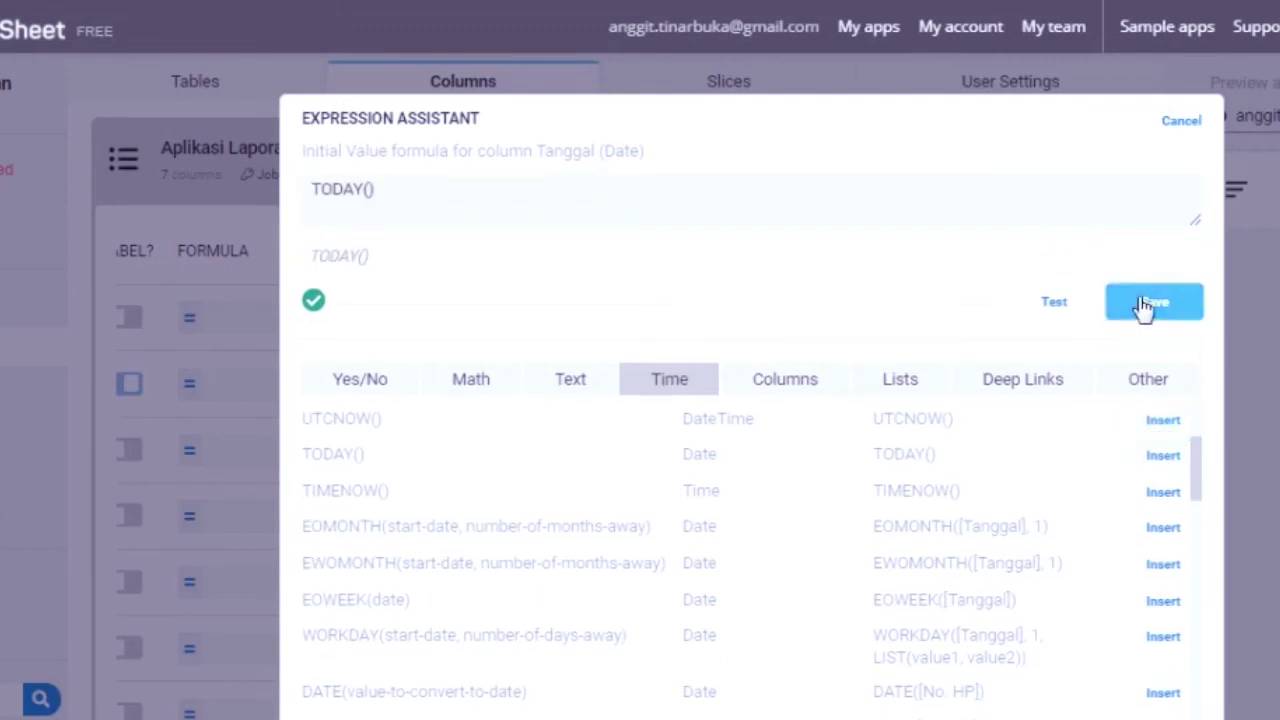
pyautogui.click(1150, 303)
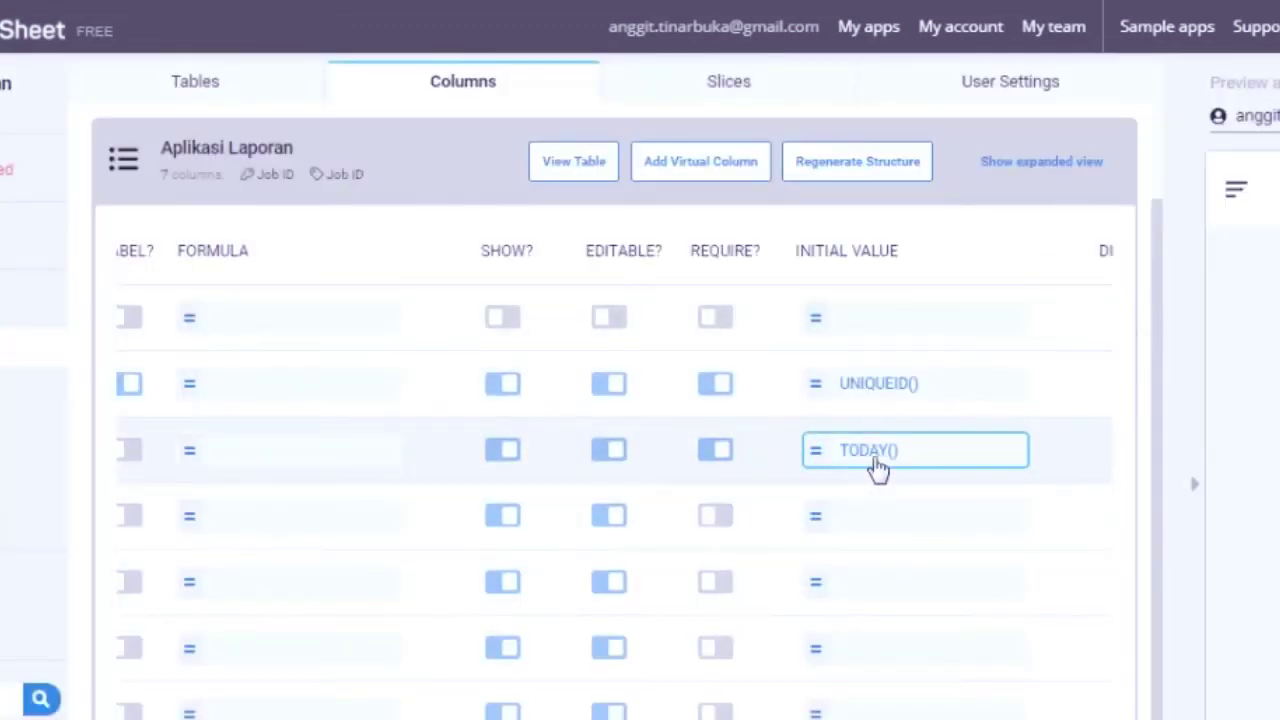
# Make the Tim Pemadam and Target columns required.
pyautogui.hscroll(-10, 877, 470)
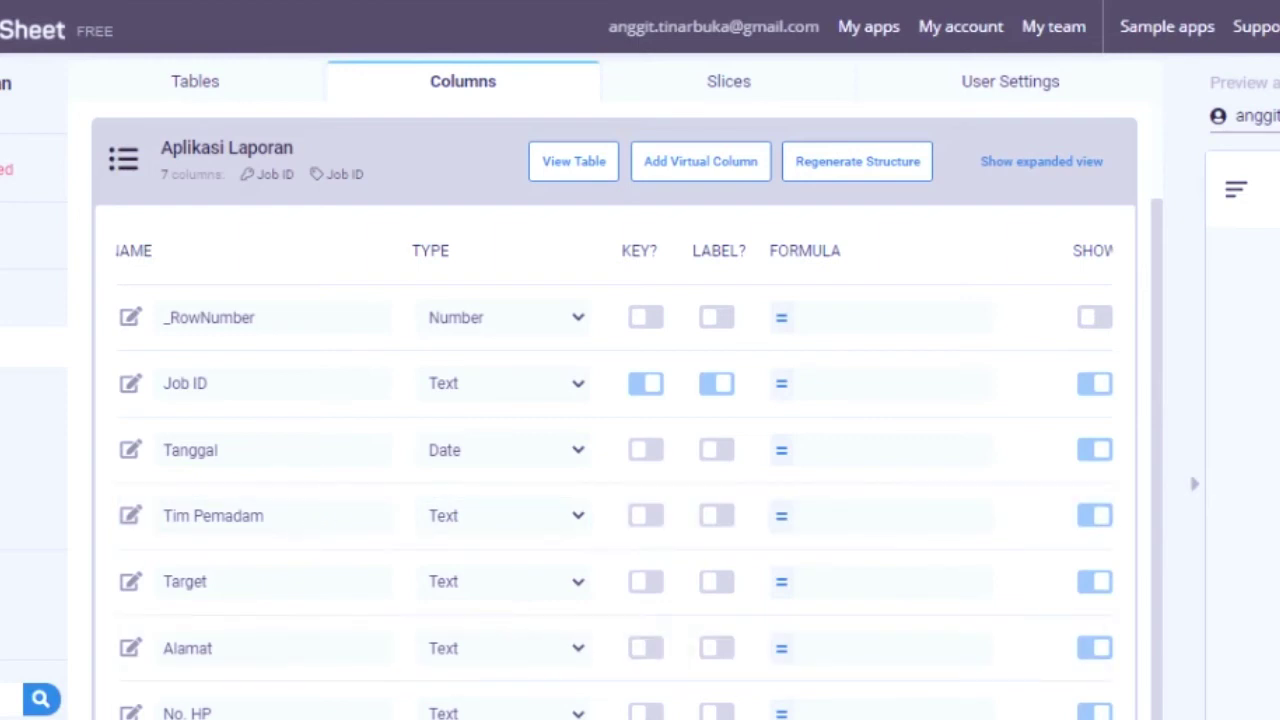
pyautogui.hscroll(1, 614, 482)
pyautogui.hscroll(6, 833, 573)
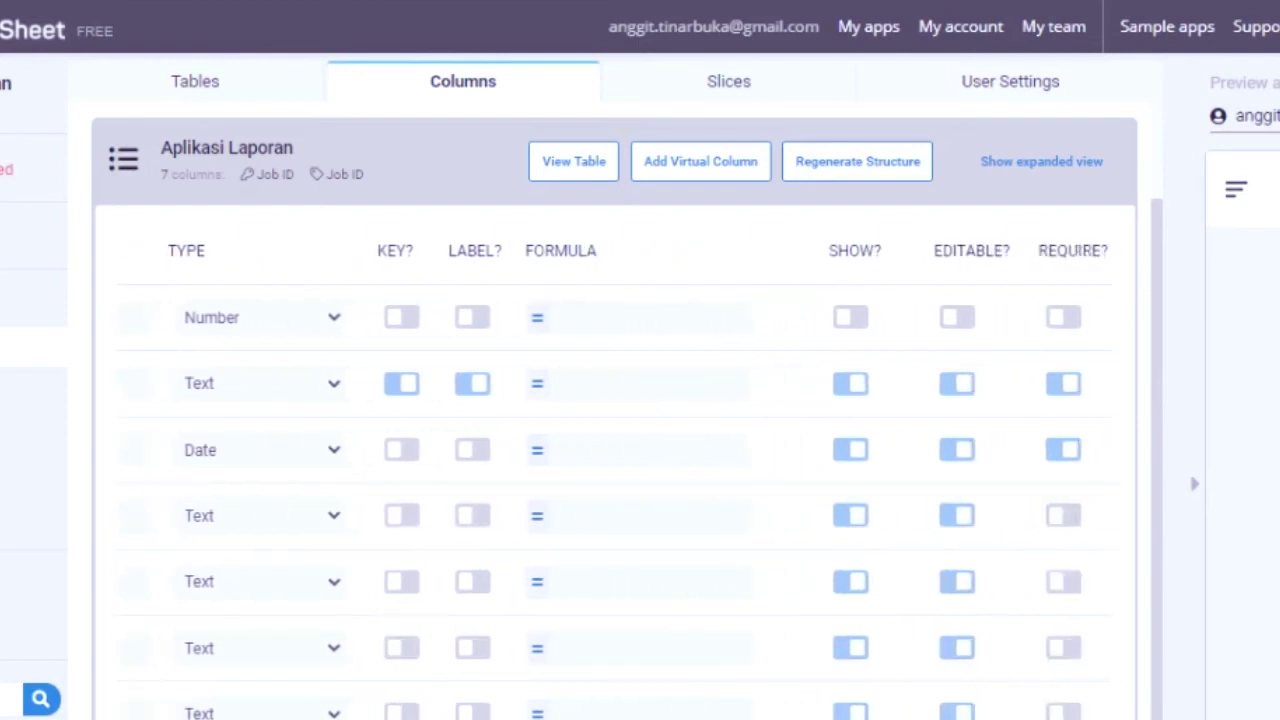
pyautogui.click(822, 517)
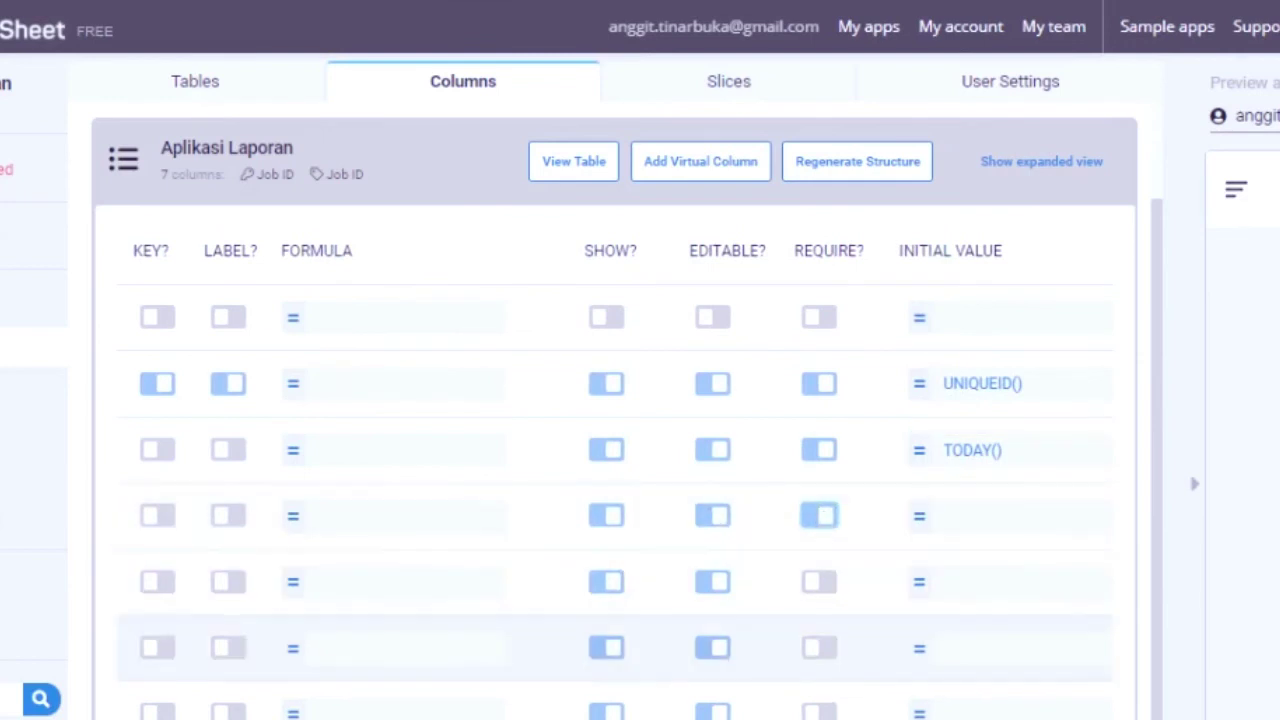
pyautogui.hscroll(-4, 614, 480)
pyautogui.hscroll(-3, 614, 480)
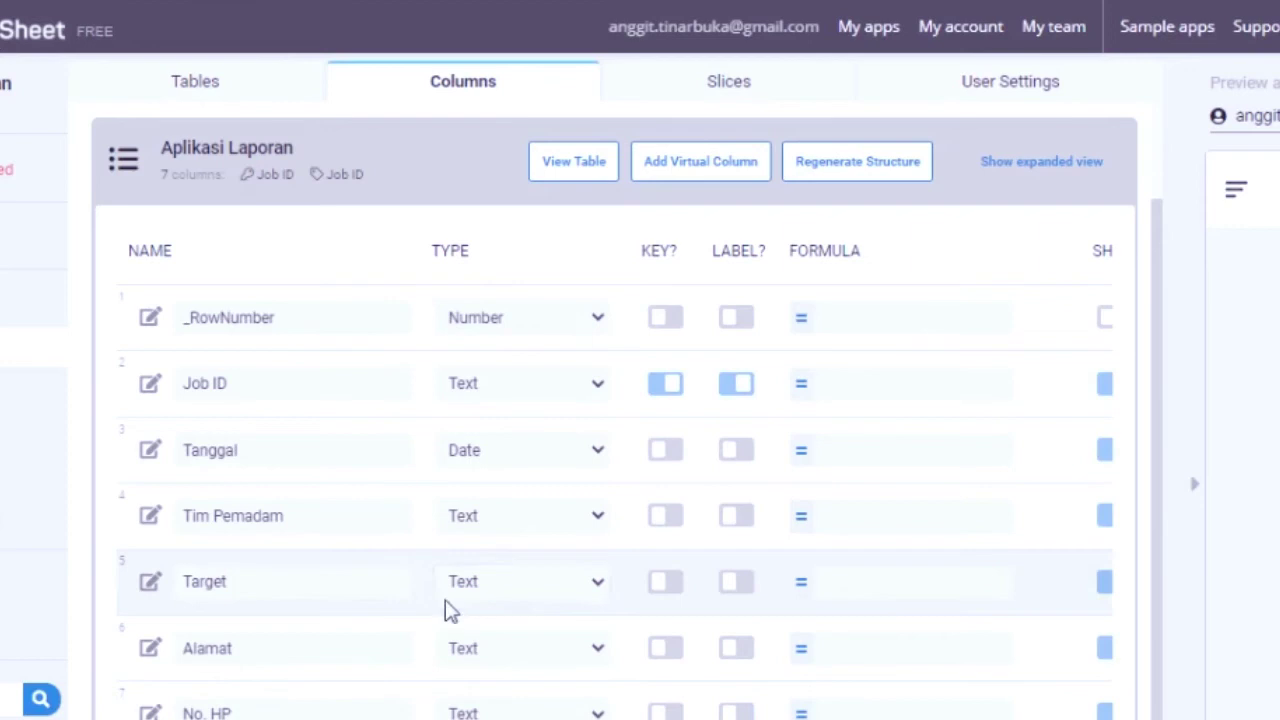
pyautogui.hscroll(7, 614, 480)
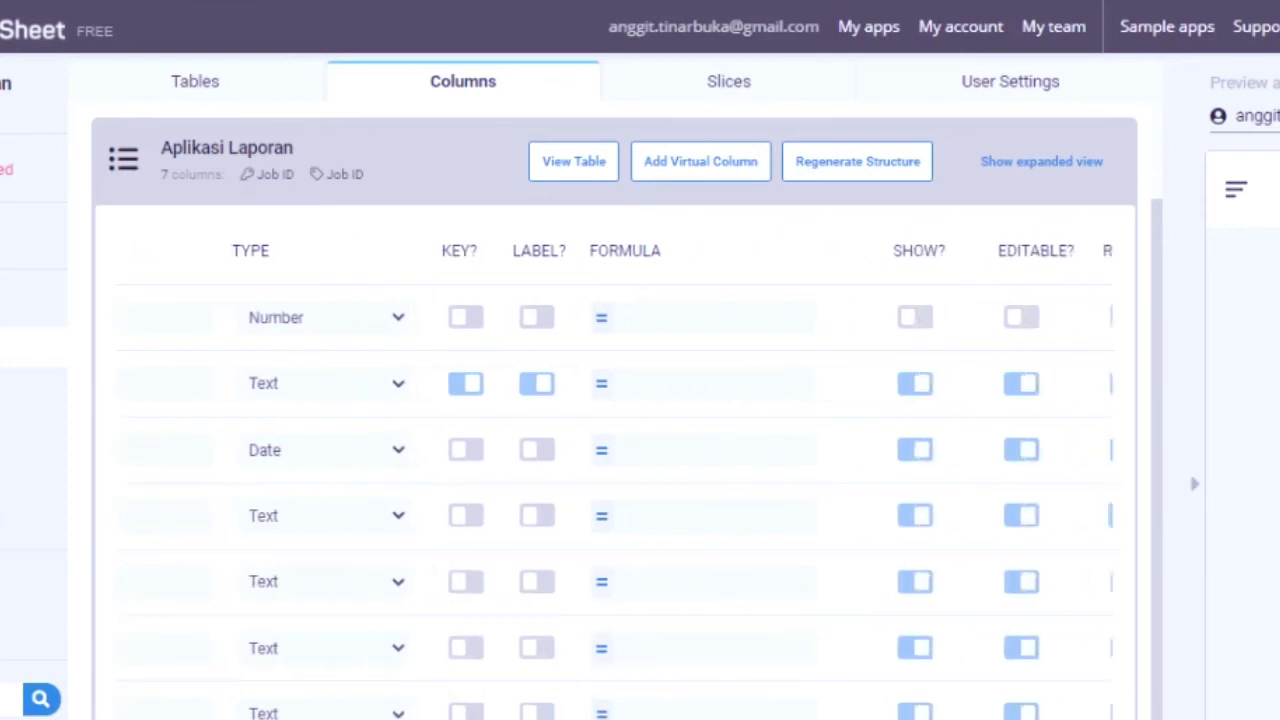
pyautogui.click(765, 590)
# Set the Alamat column's type to Address.
pyautogui.hscroll(-1, 614, 480)
pyautogui.hscroll(-6, 614, 480)
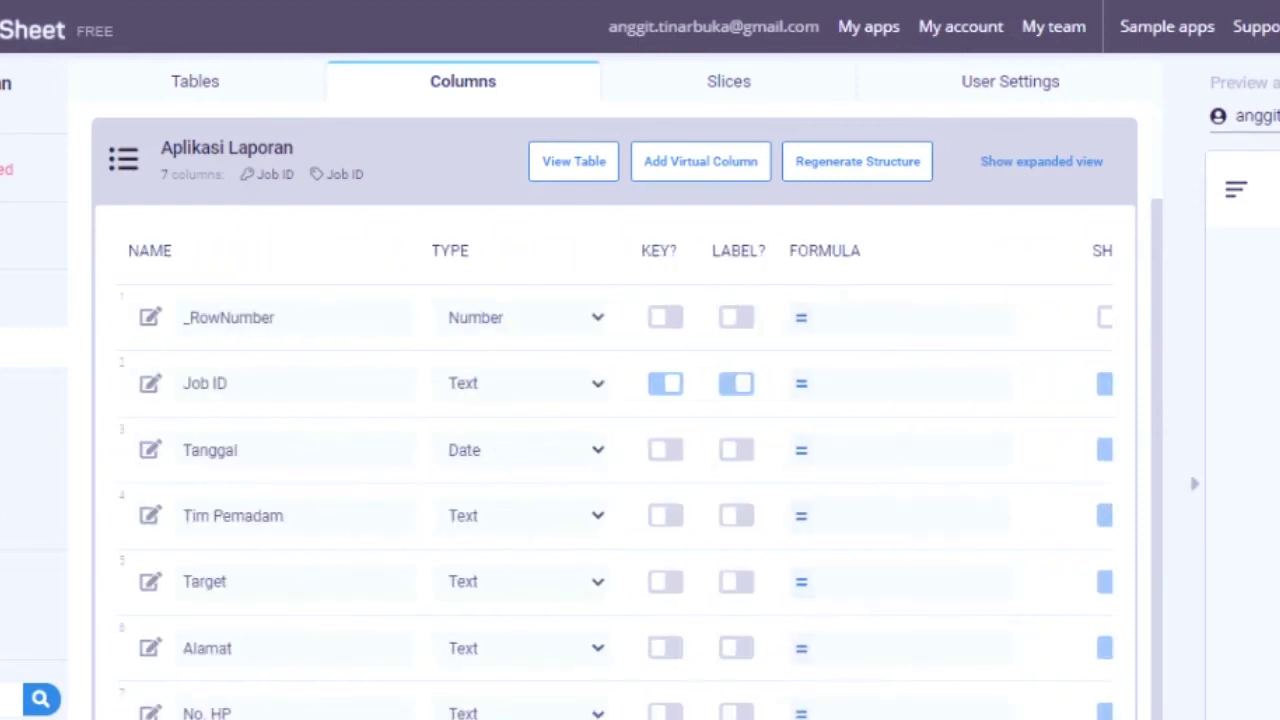
pyautogui.click(533, 655)
pyautogui.scroll(3, 530, 445)
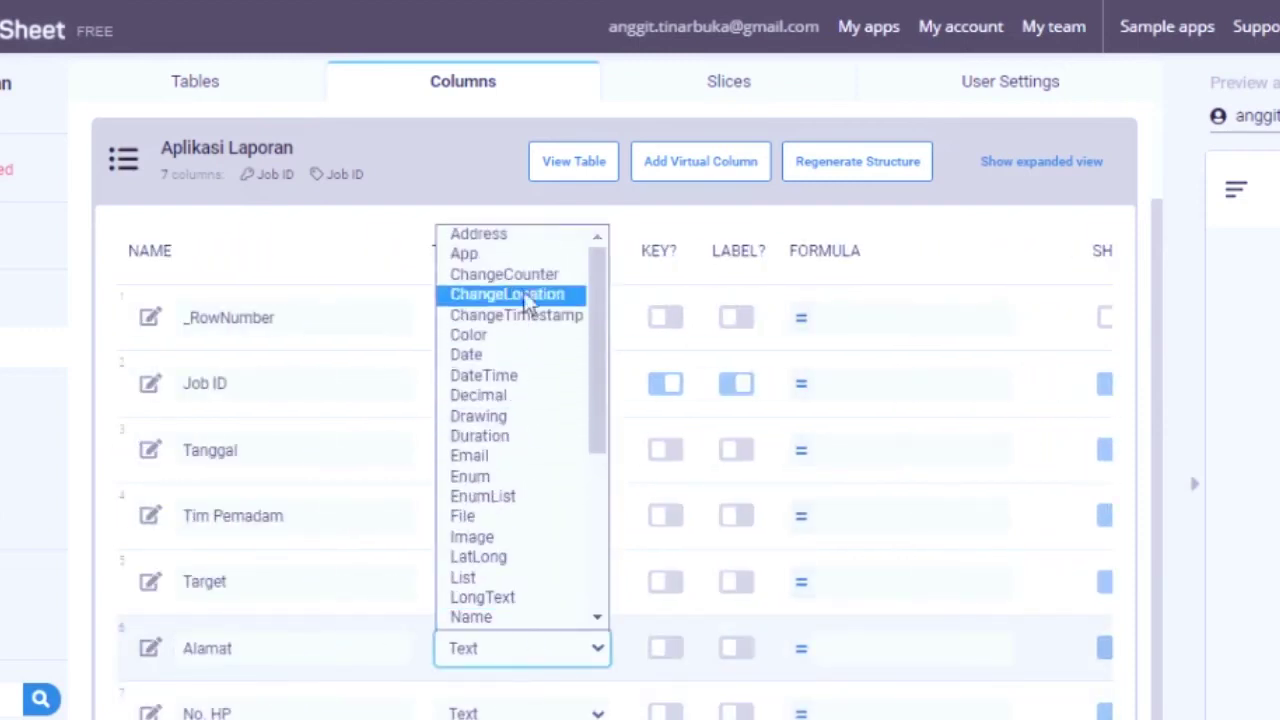
pyautogui.click(525, 238)
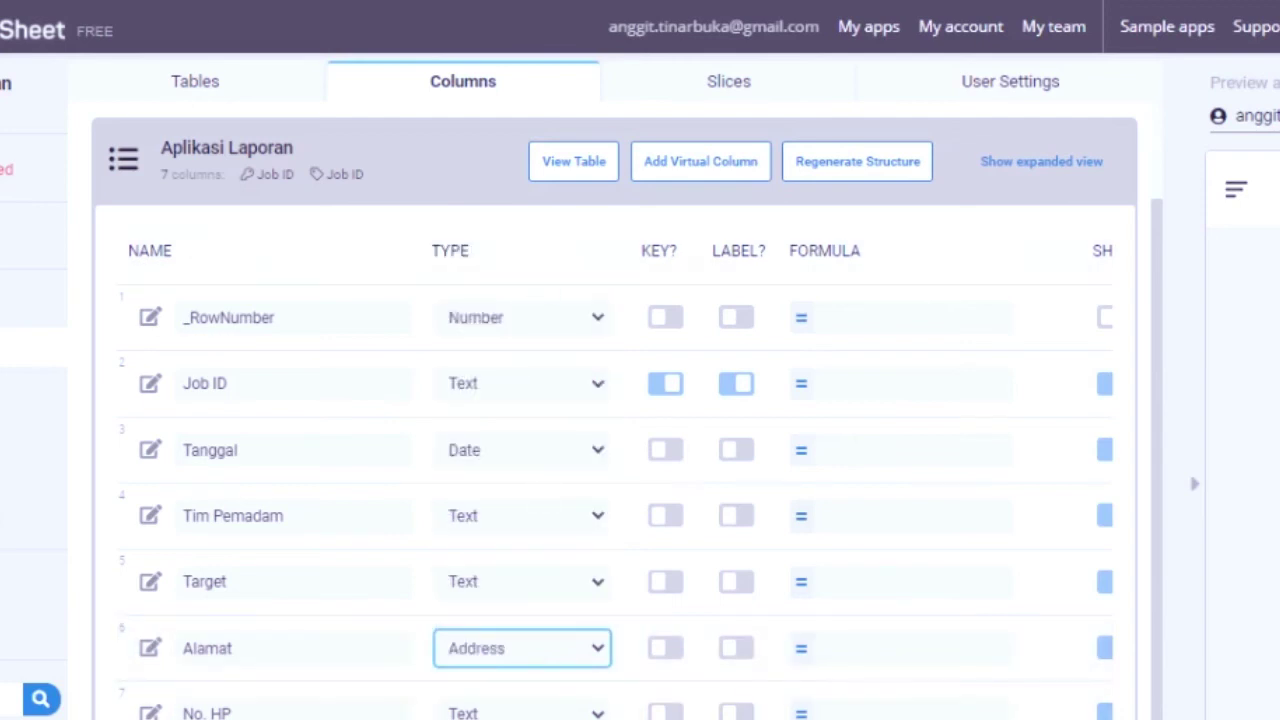
# Make the Alamat column required.
pyautogui.hscroll(3, 614, 480)
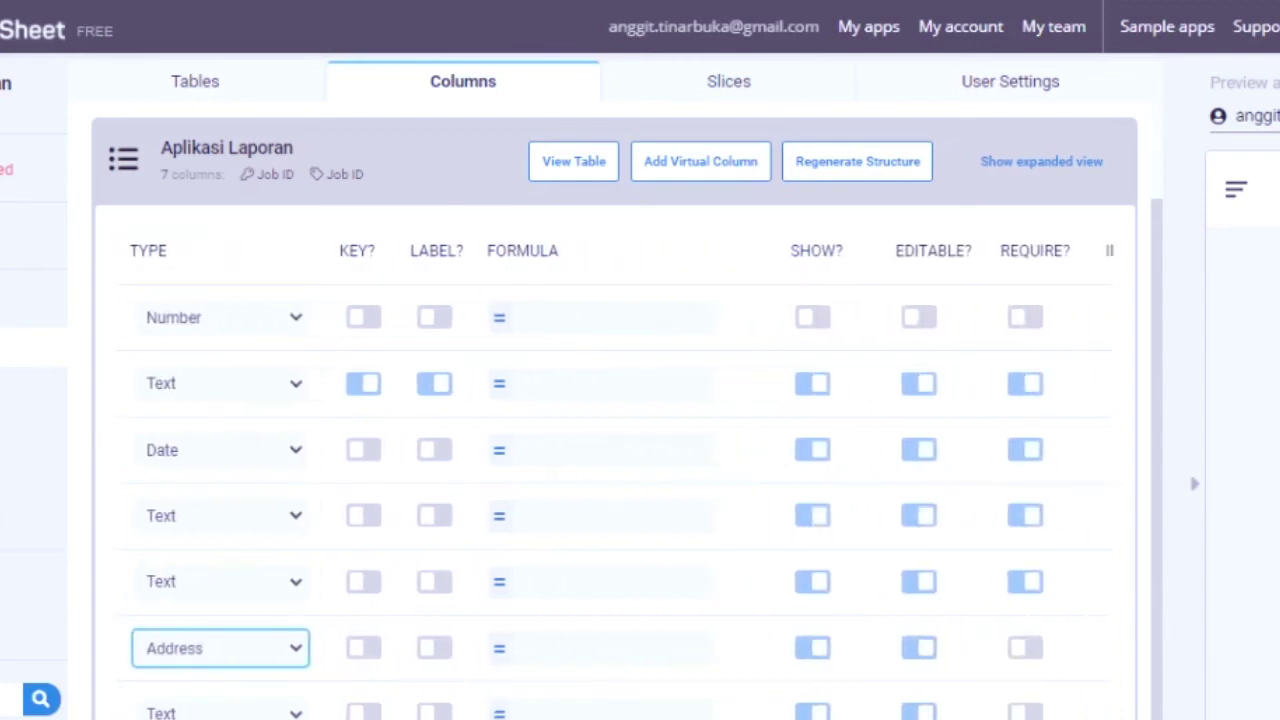
pyautogui.hscroll(4, 614, 480)
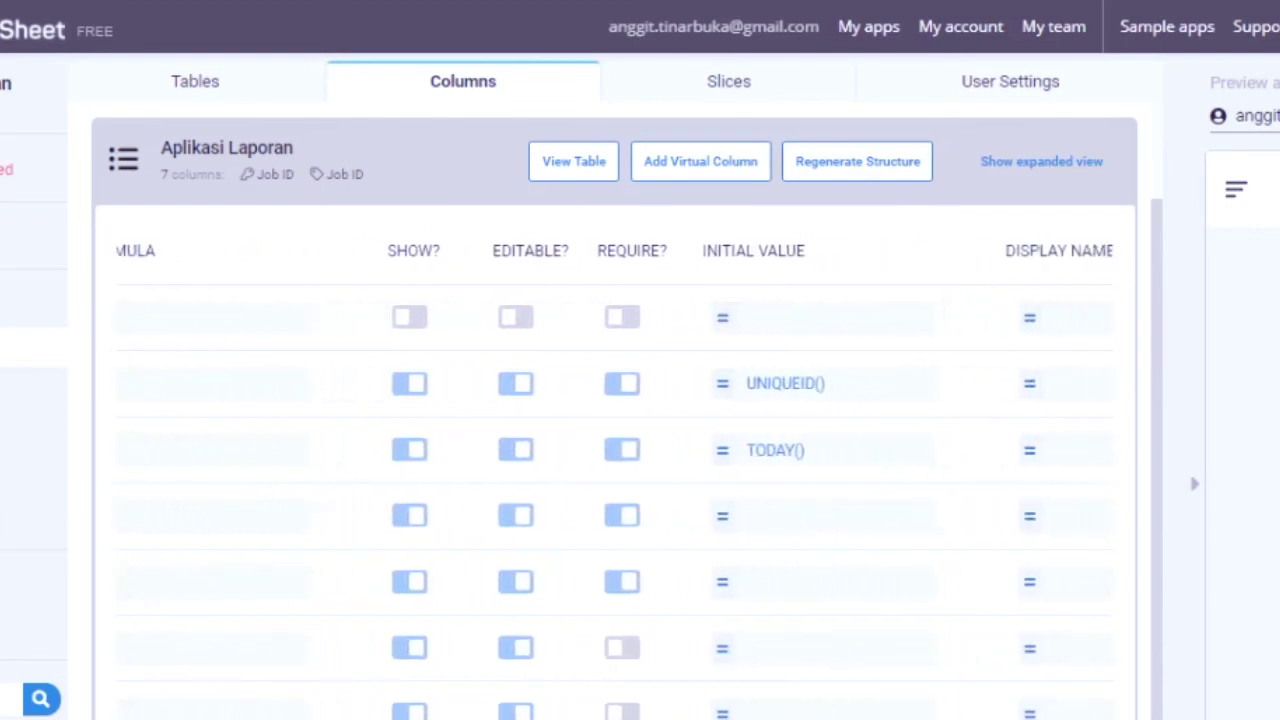
pyautogui.click(630, 660)
pyautogui.click(708, 650)
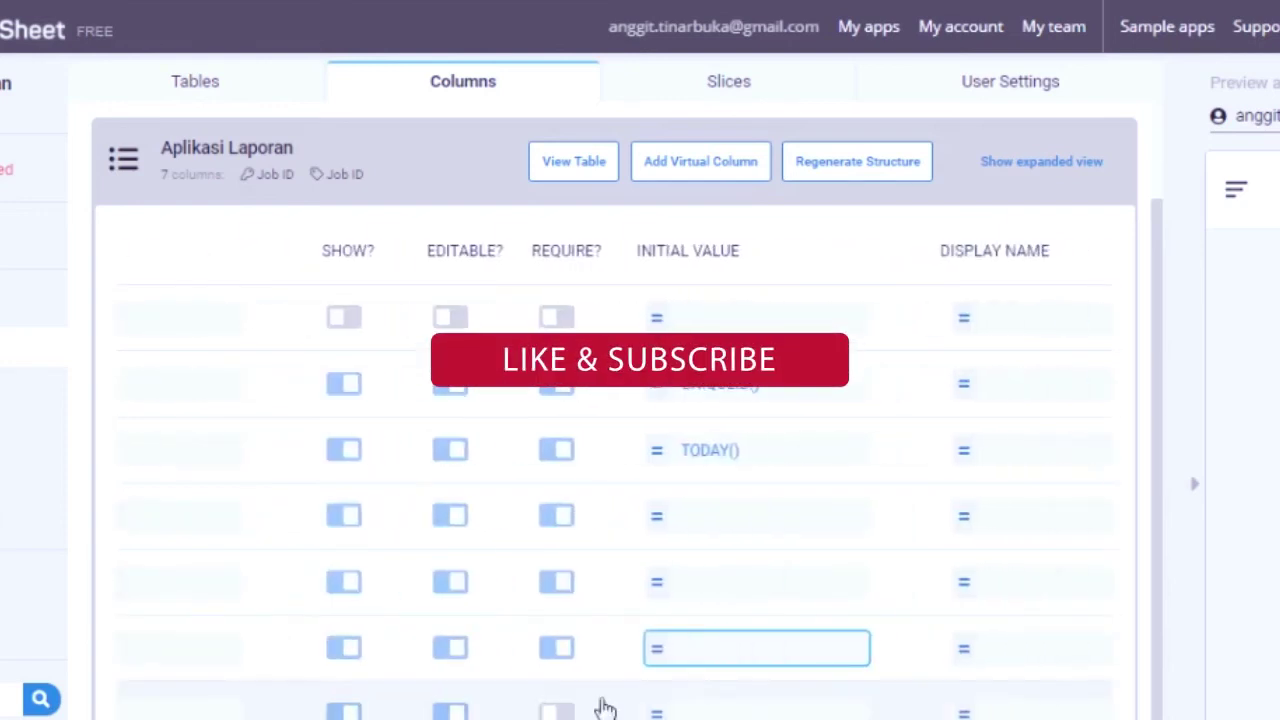
# Set the No. HP column's type to Number.
pyautogui.hscroll(-5, 615, 480)
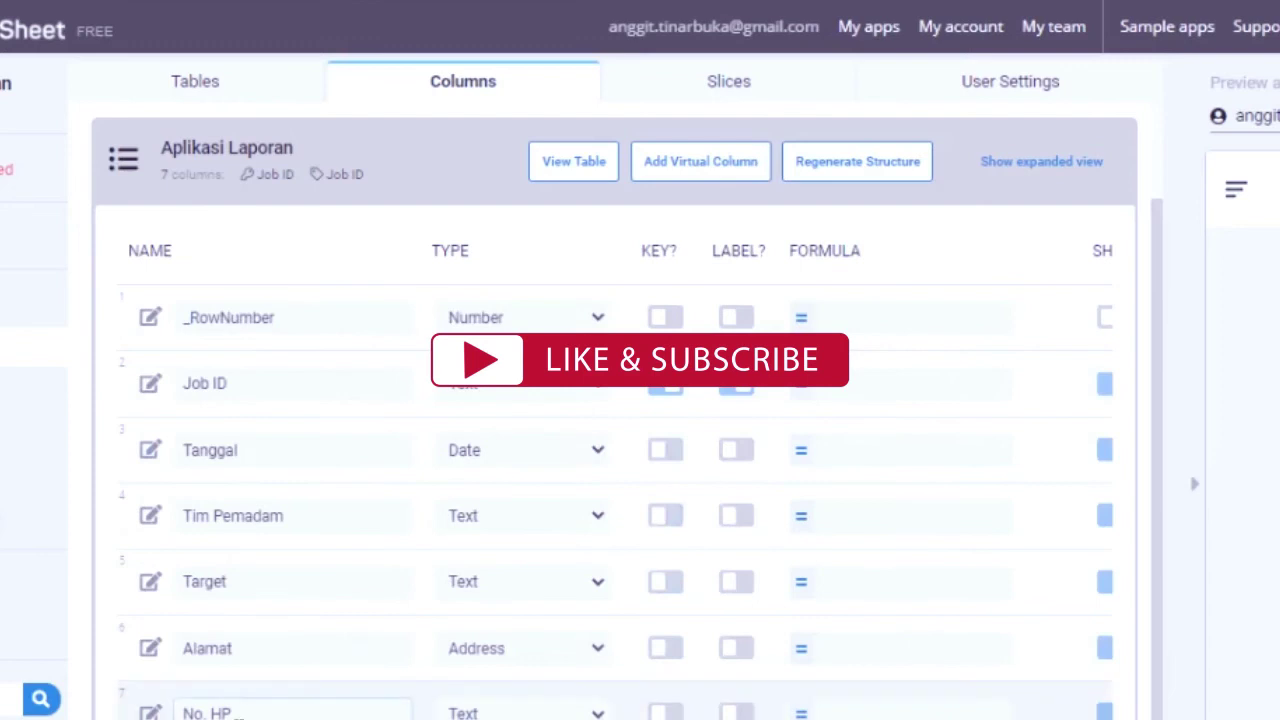
pyautogui.click(520, 712)
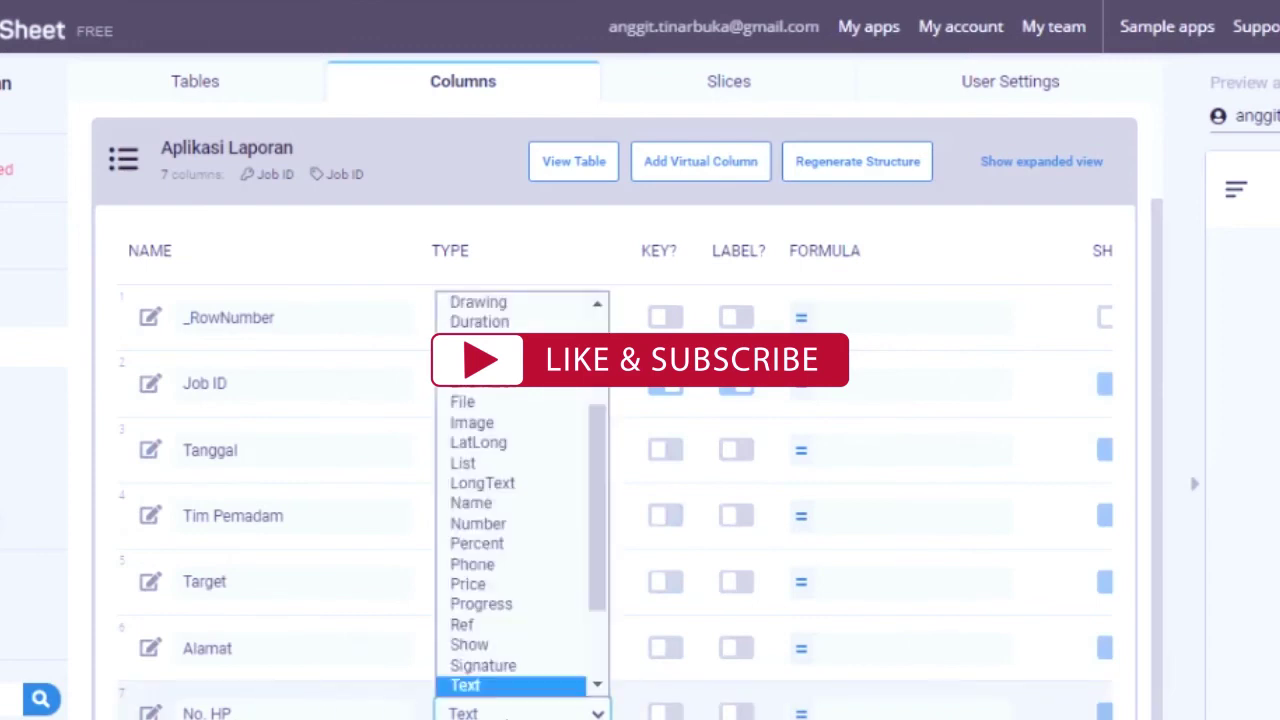
pyautogui.click(533, 530)
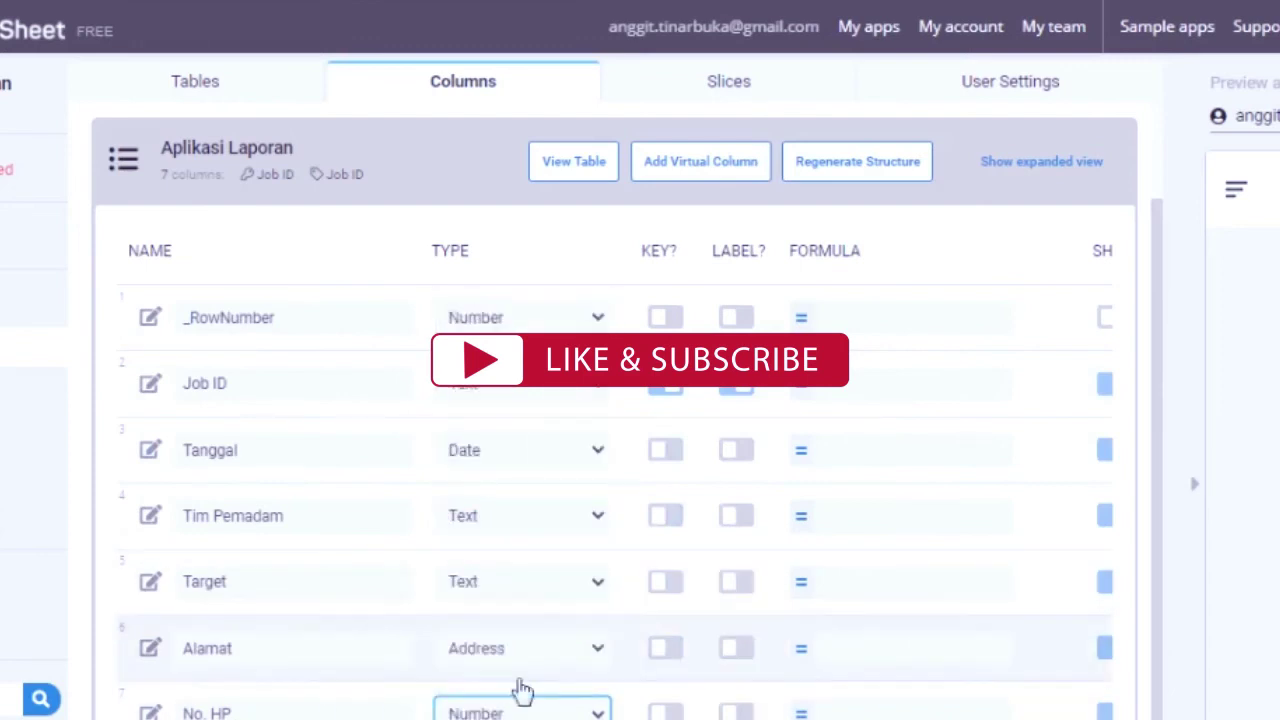
pyautogui.hscroll(5, 520, 600)
pyautogui.hscroll(1, 723, 703)
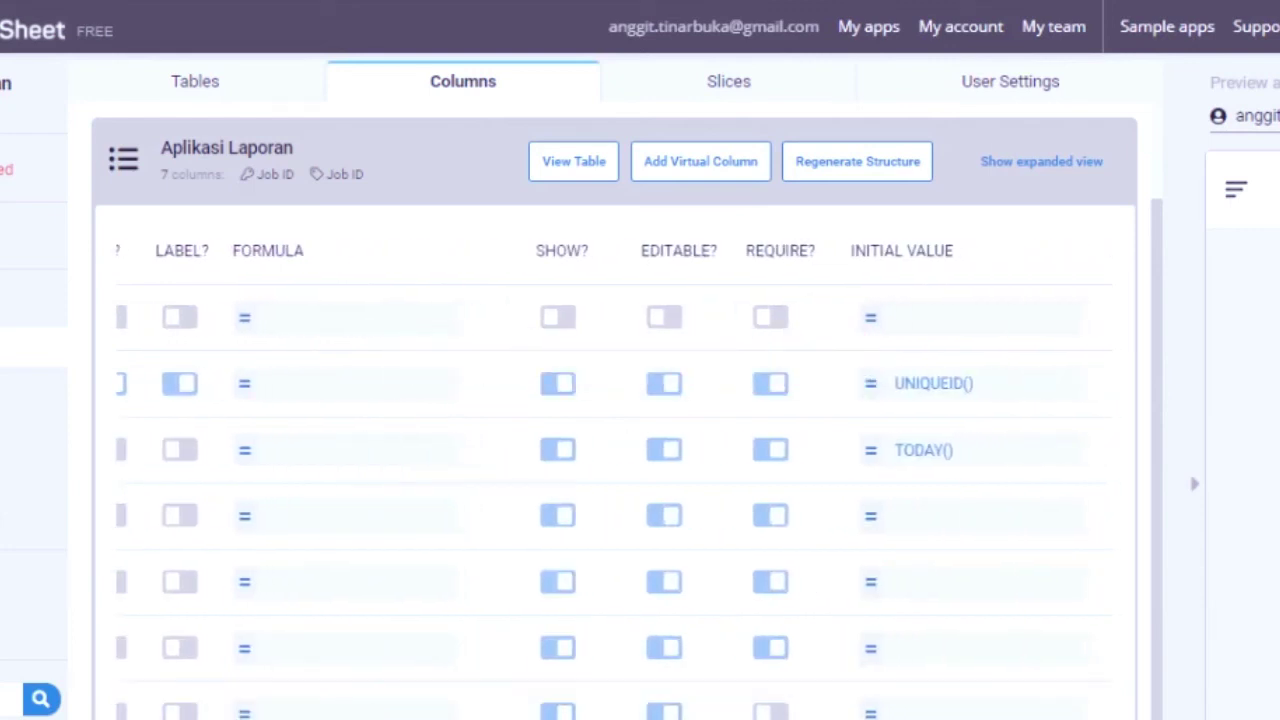
pyautogui.hscroll(-6, 615, 500)
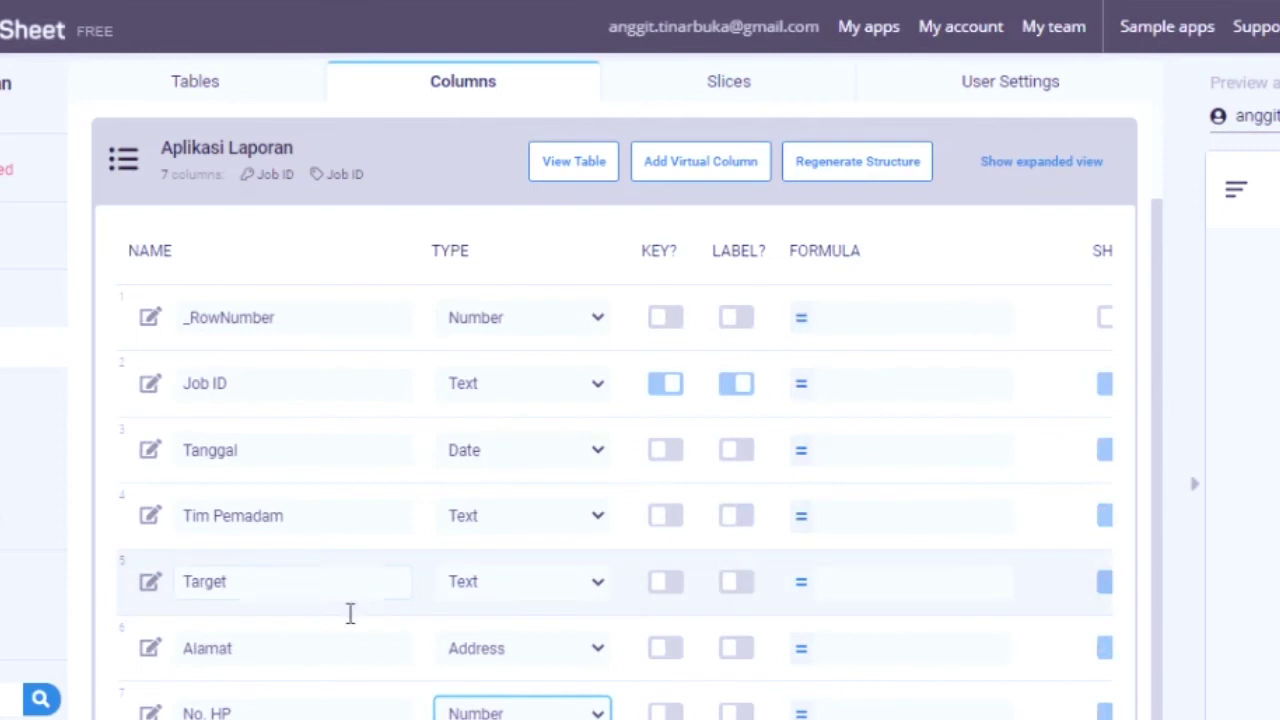
# Look through the Job ID column's detailed settings and close them.
pyautogui.click(151, 385)
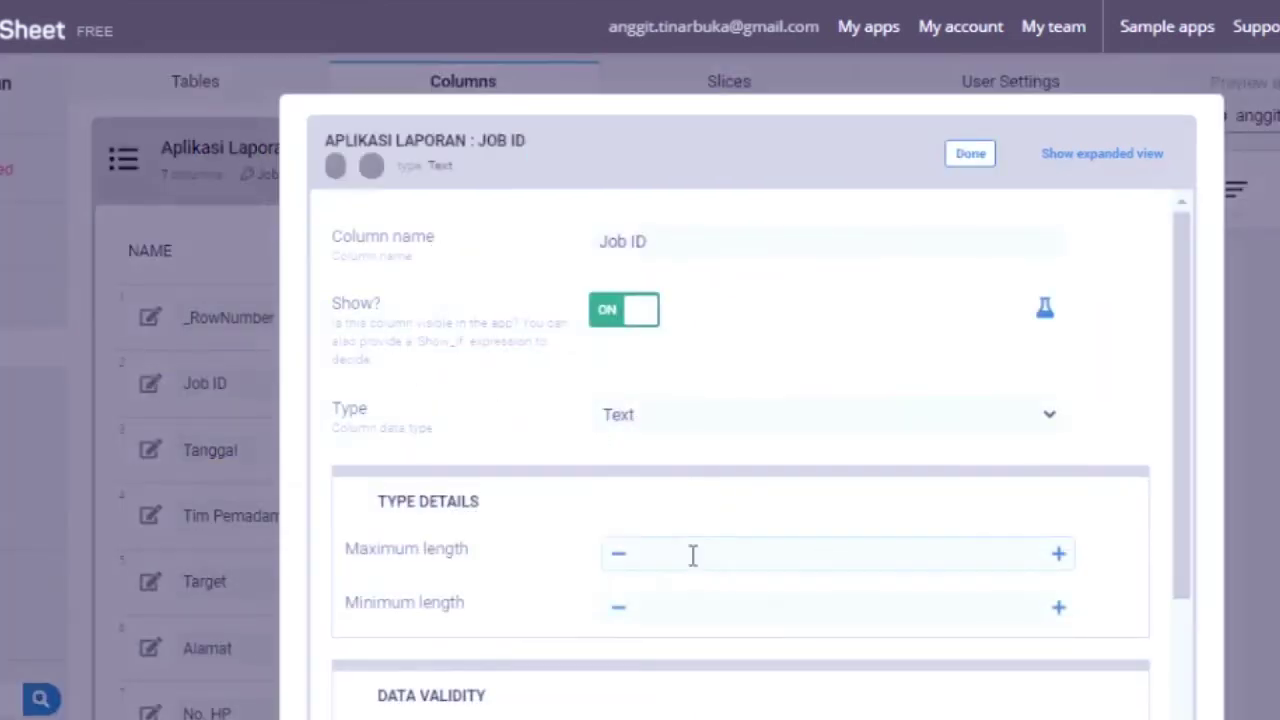
pyautogui.scroll(-3, 794, 508)
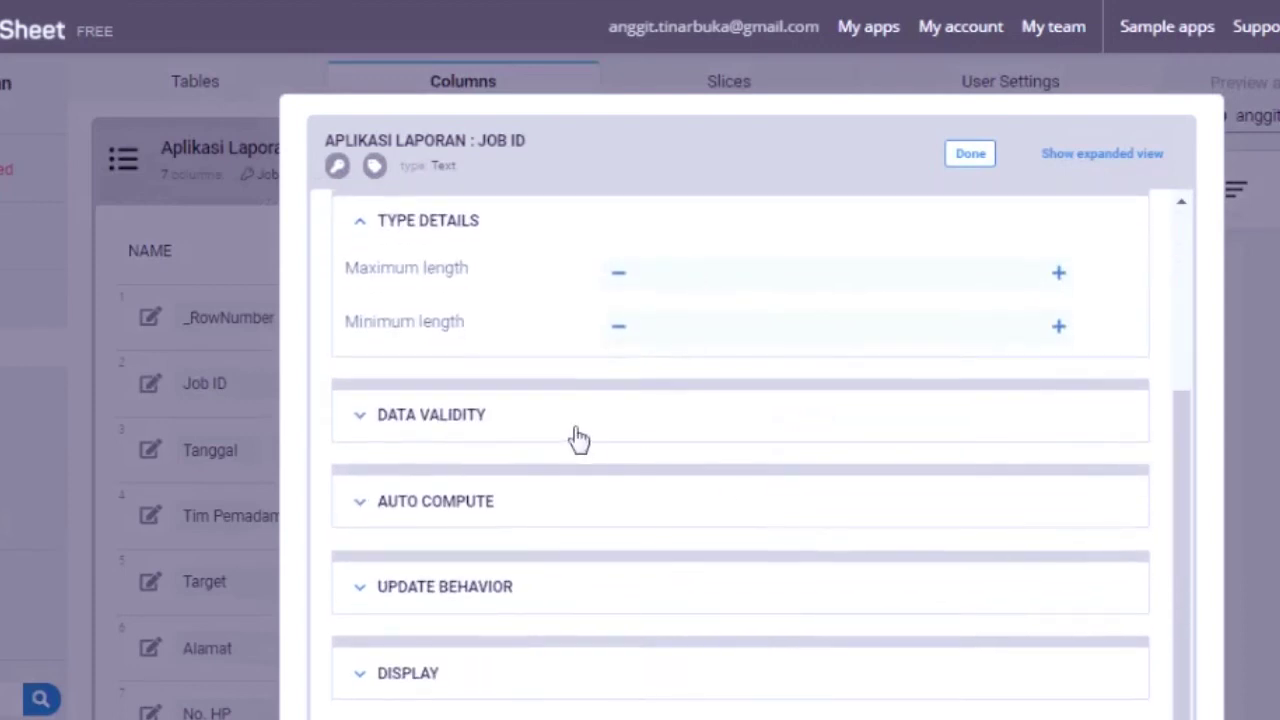
pyautogui.click(970, 153)
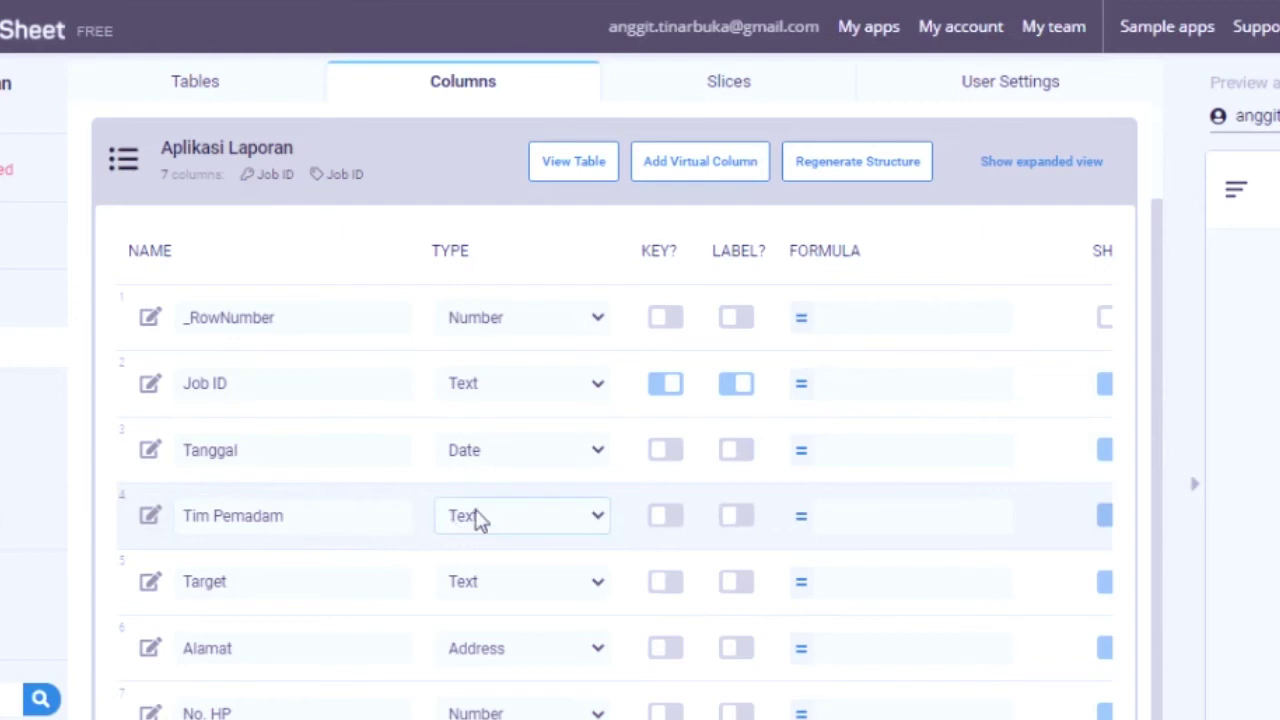
# Open the Tim Pemadam column's detailed settings and set its type to Enum.
pyautogui.click(151, 516)
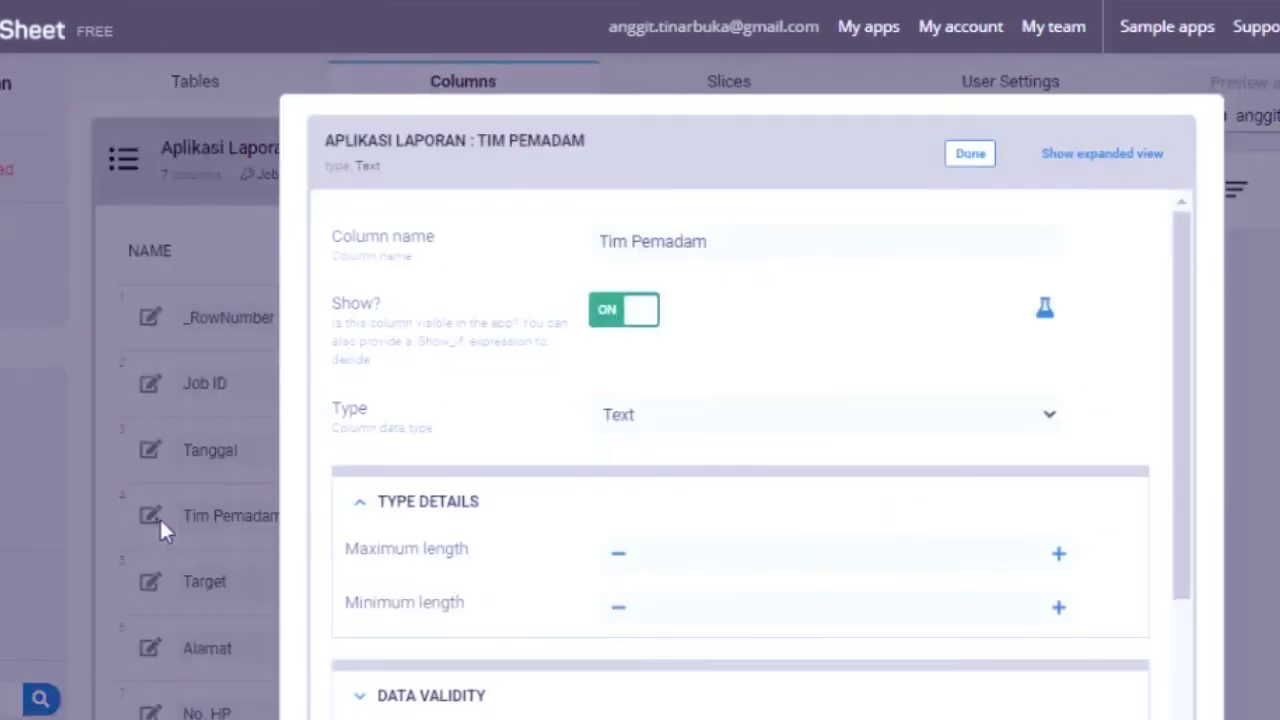
pyautogui.scroll(-2, 797, 457)
pyautogui.scroll(2, 797, 457)
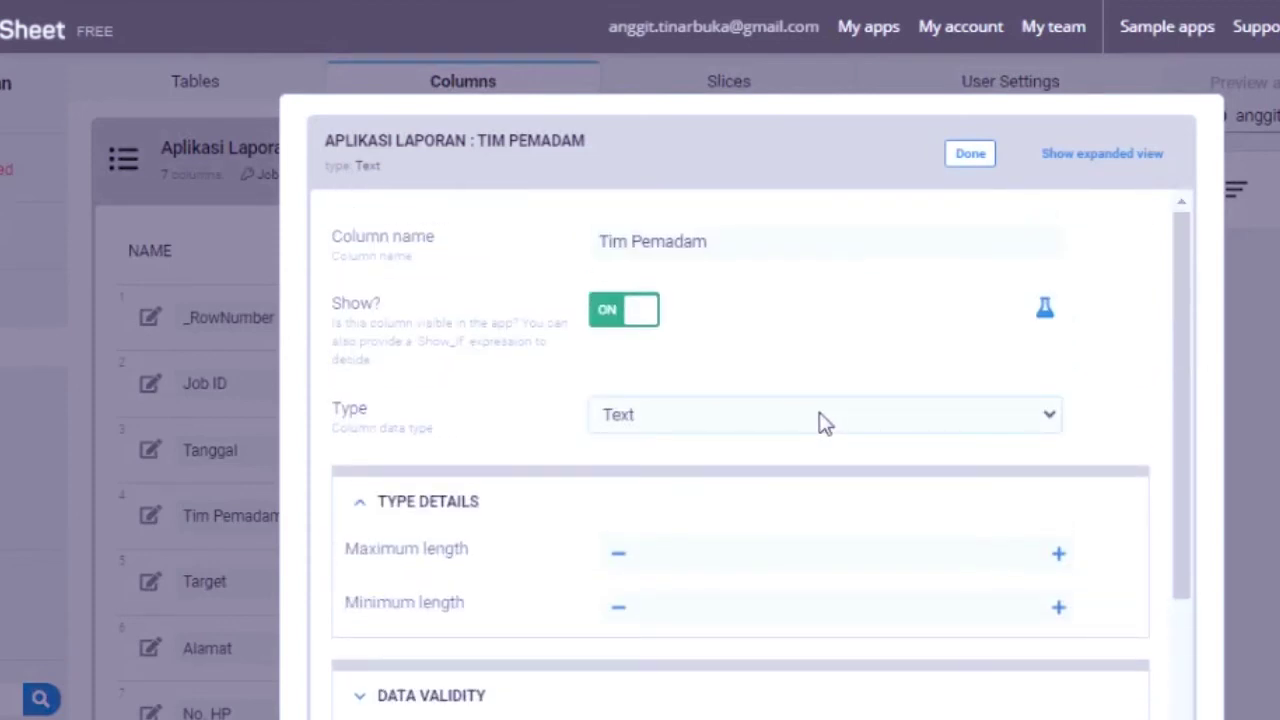
pyautogui.click(824, 422)
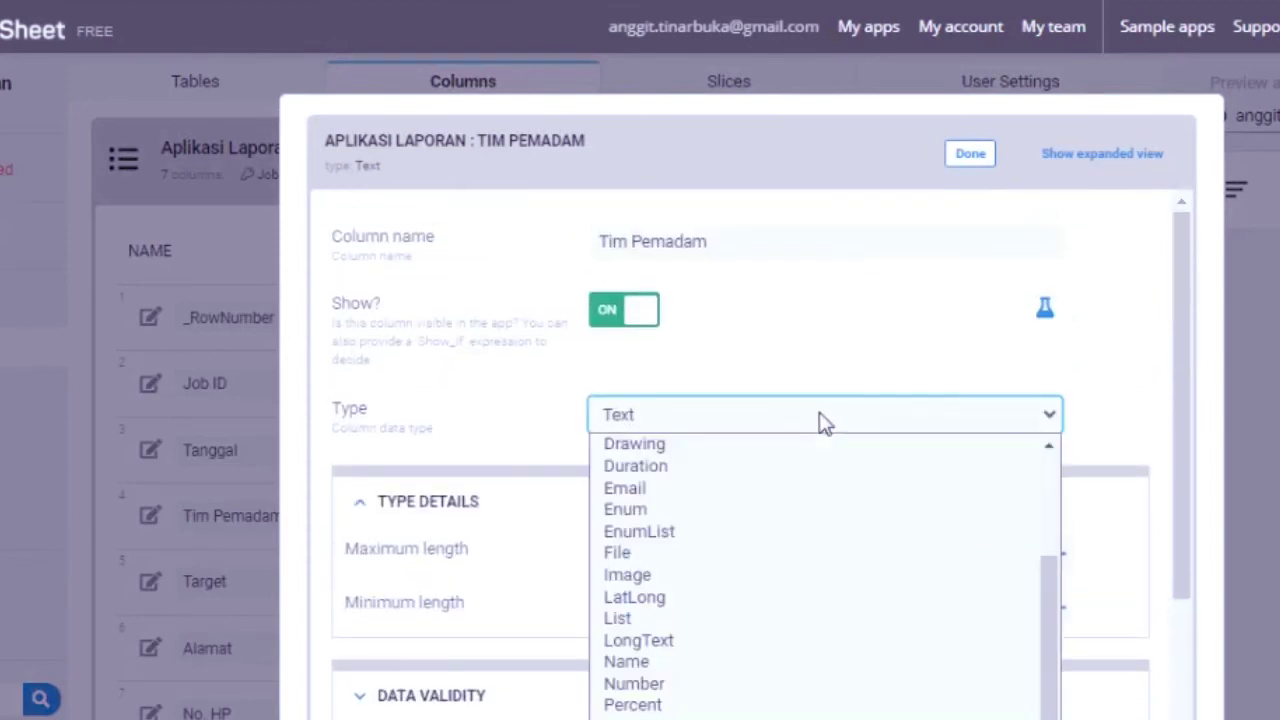
pyautogui.click(800, 520)
pyautogui.scroll(-2, 845, 578)
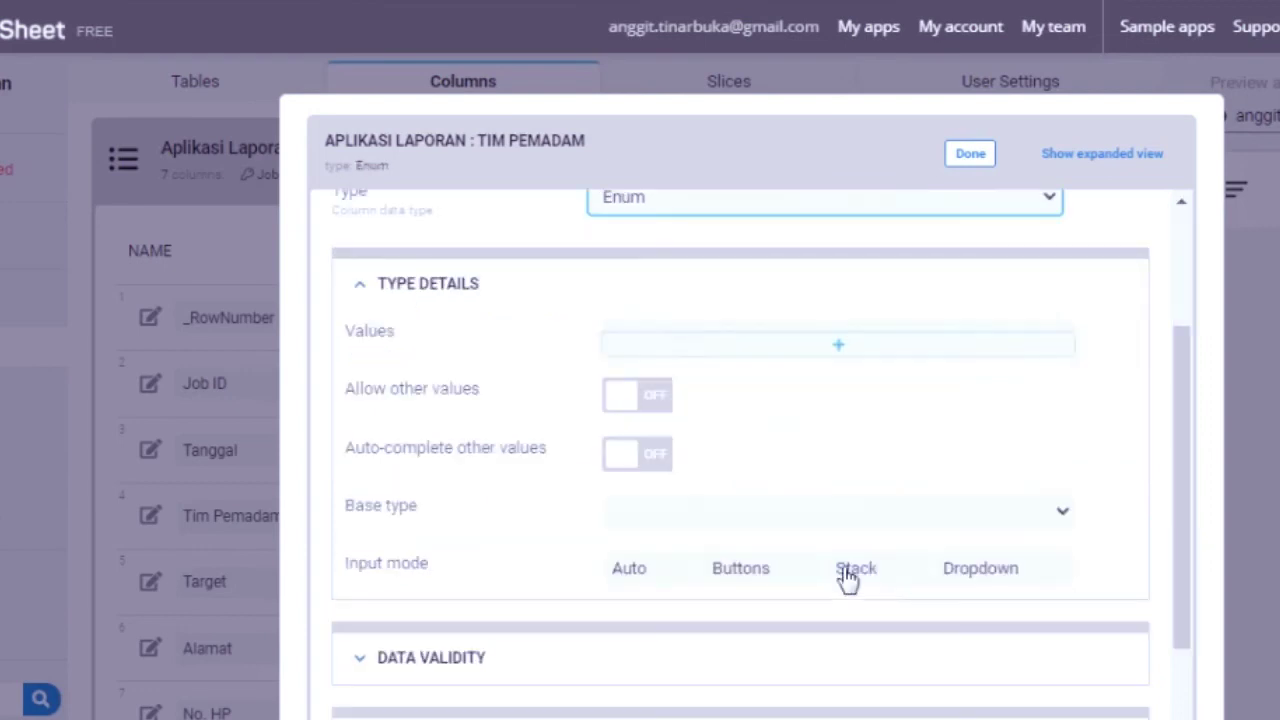
# Add the Enum values Tim A, Tim B, Tim C, Tim D and Tim E to the Tim Pemadam column.
pyautogui.click(843, 355)
pyautogui.click(803, 300)
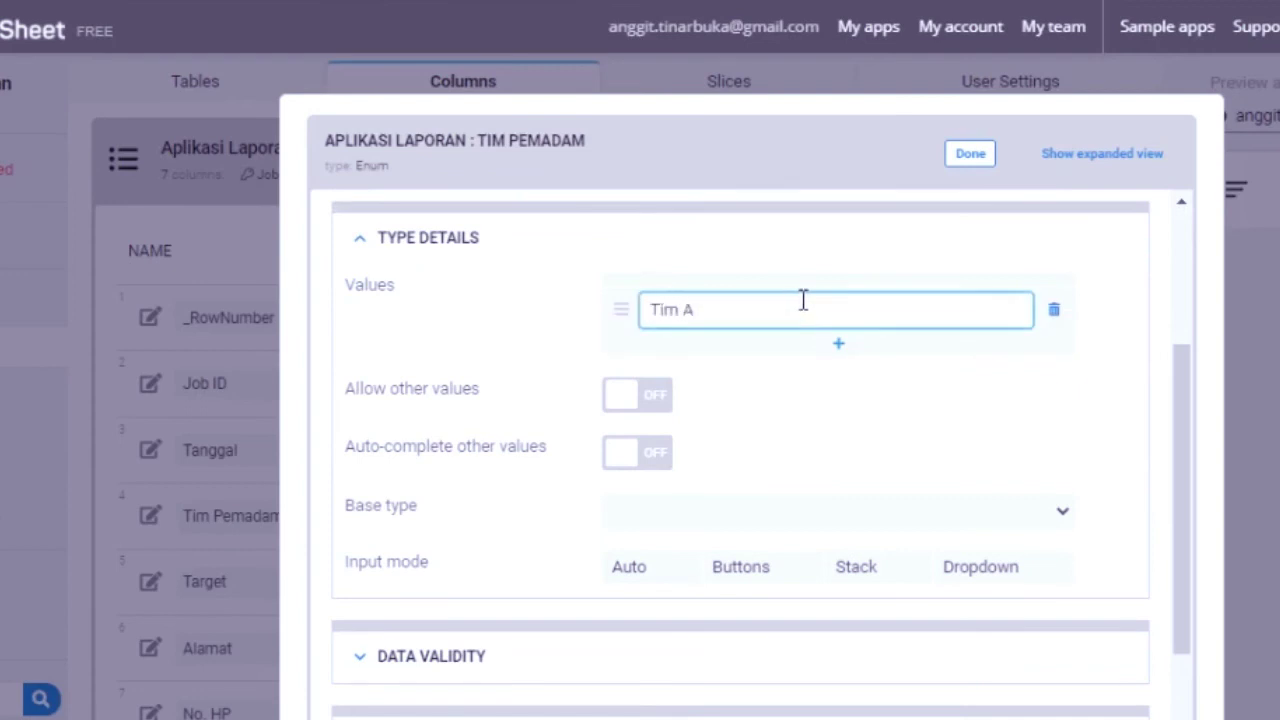
pyautogui.click(838, 345)
pyautogui.click(821, 312)
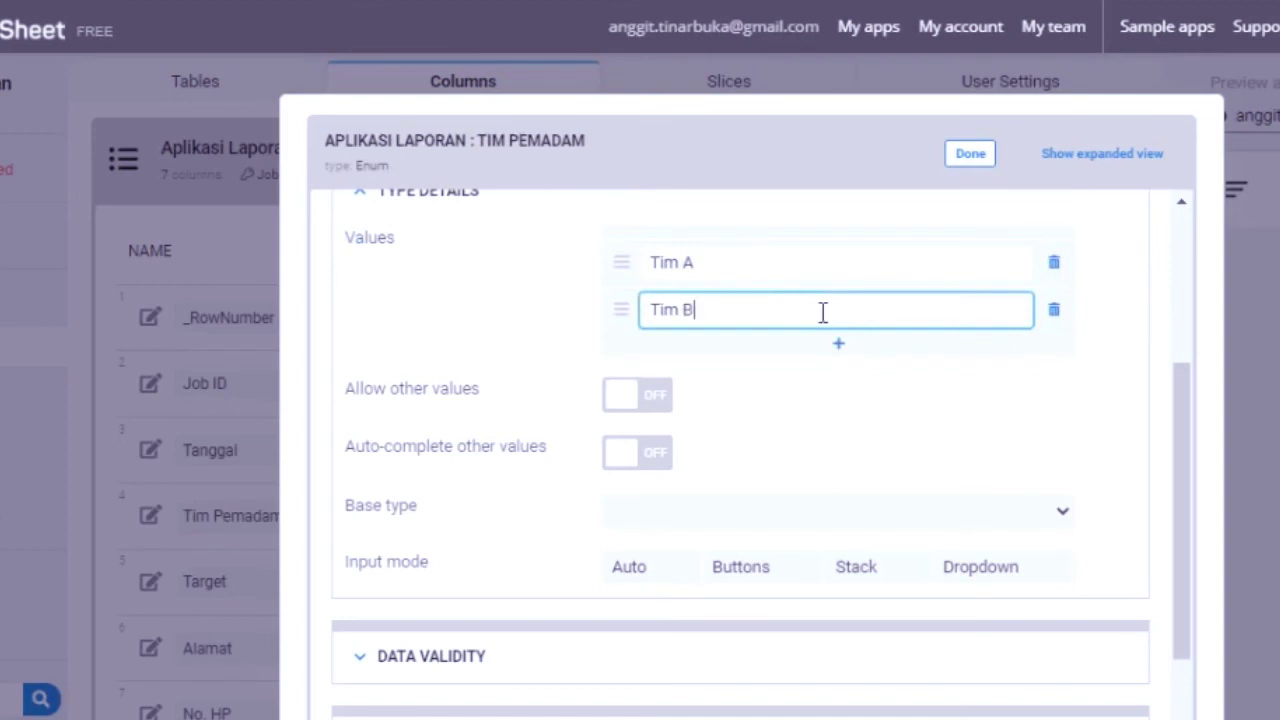
pyautogui.click(839, 343)
pyautogui.click(782, 308)
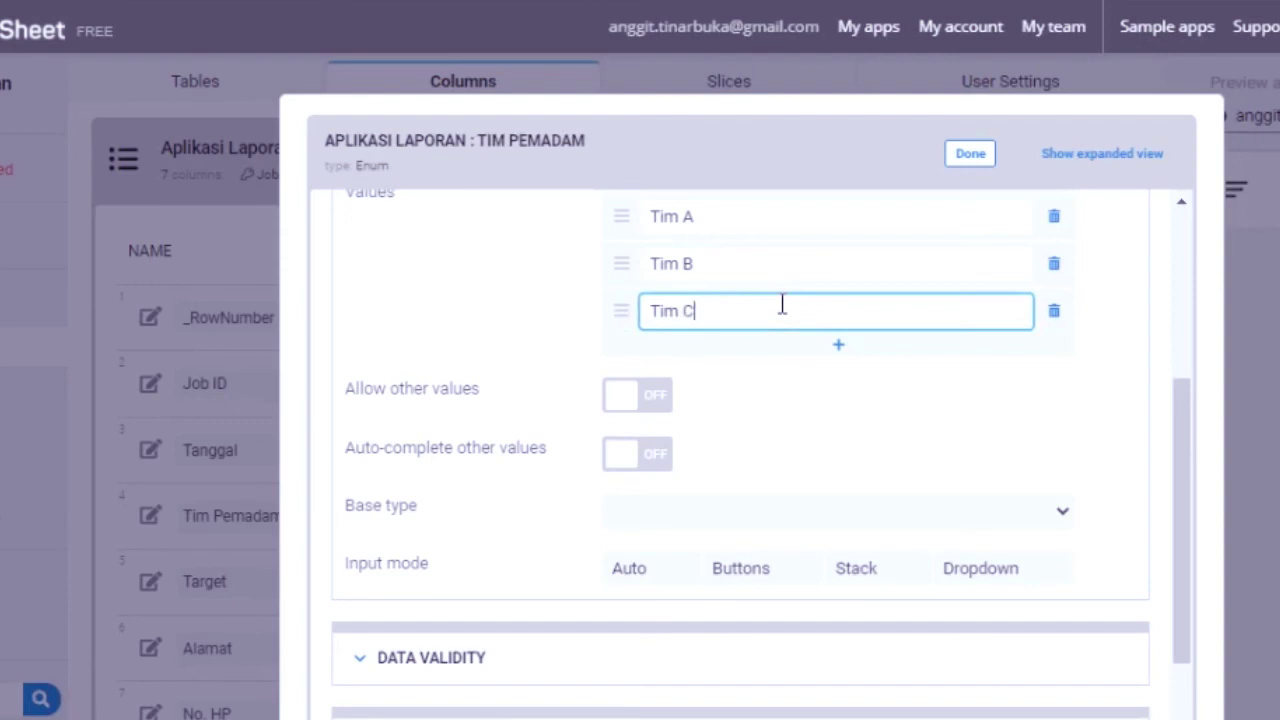
pyautogui.click(830, 348)
pyautogui.click(731, 310)
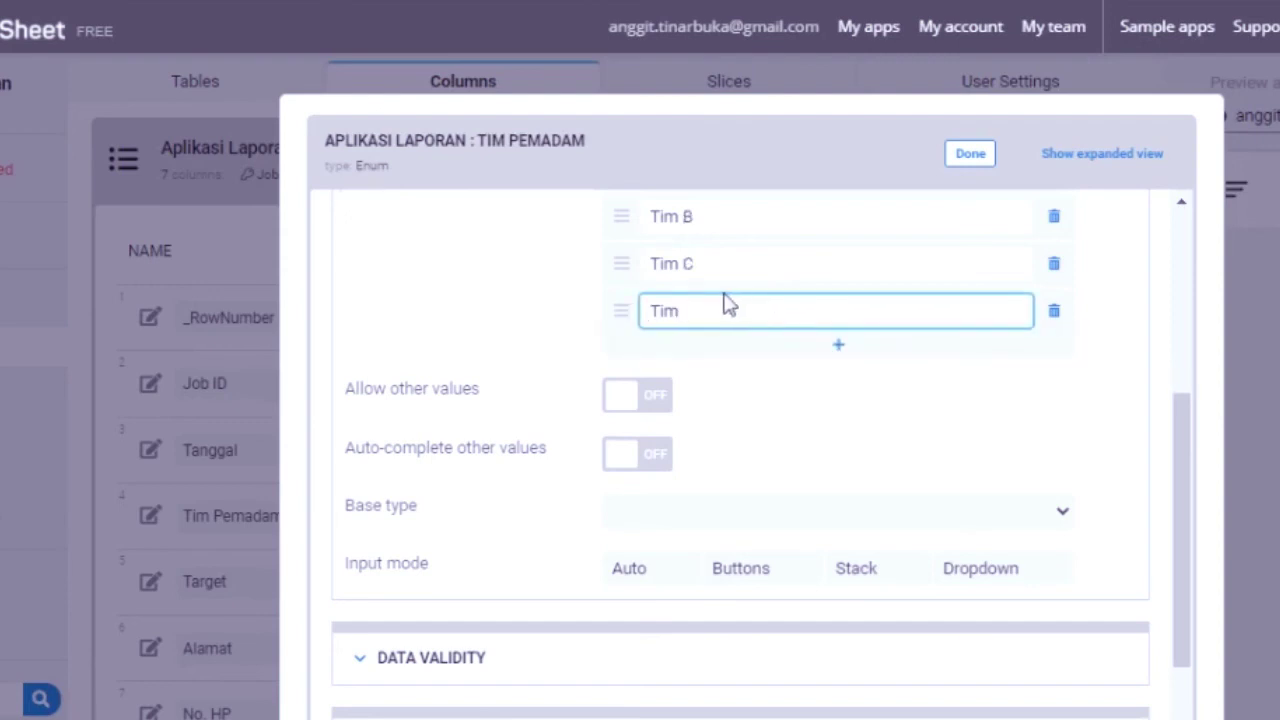
pyautogui.click(765, 350)
pyautogui.click(735, 304)
pyautogui.write('Tim E')
# Enable other values and their auto-completion for Tim Pemadam, set its input mode to Buttons and finish the column settings.
pyautogui.click(660, 403)
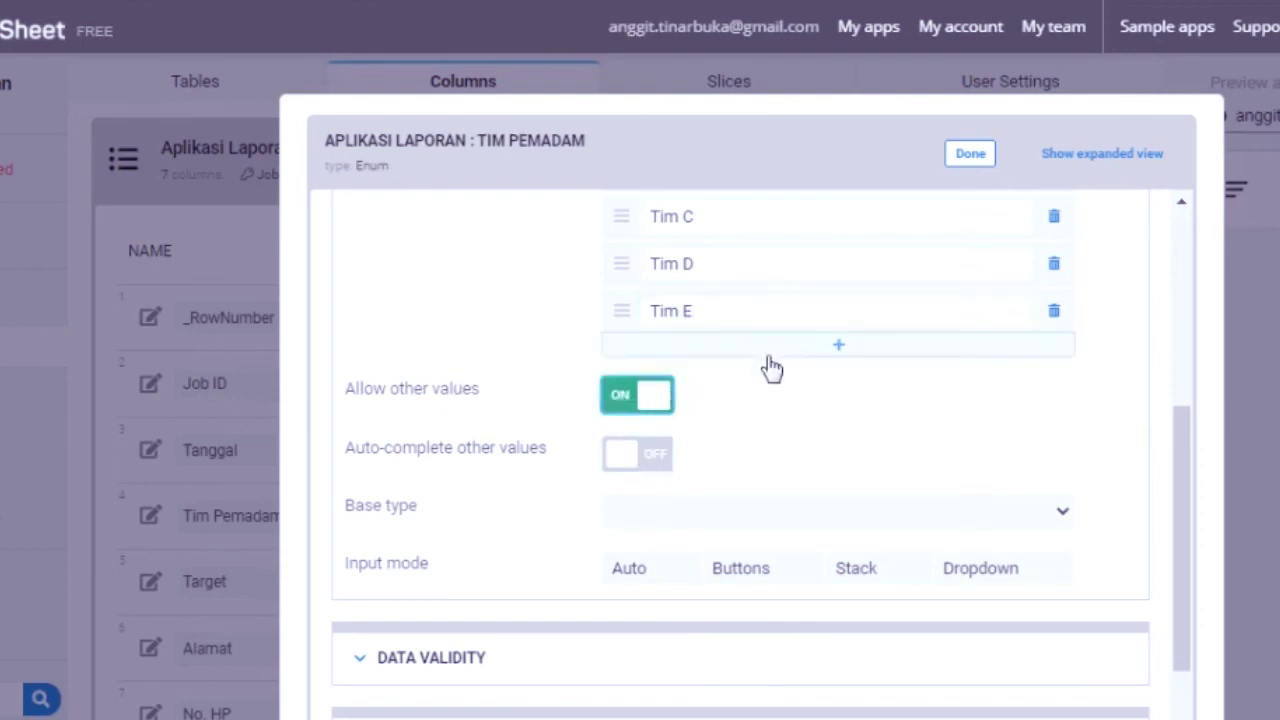
pyautogui.scroll(2, 763, 390)
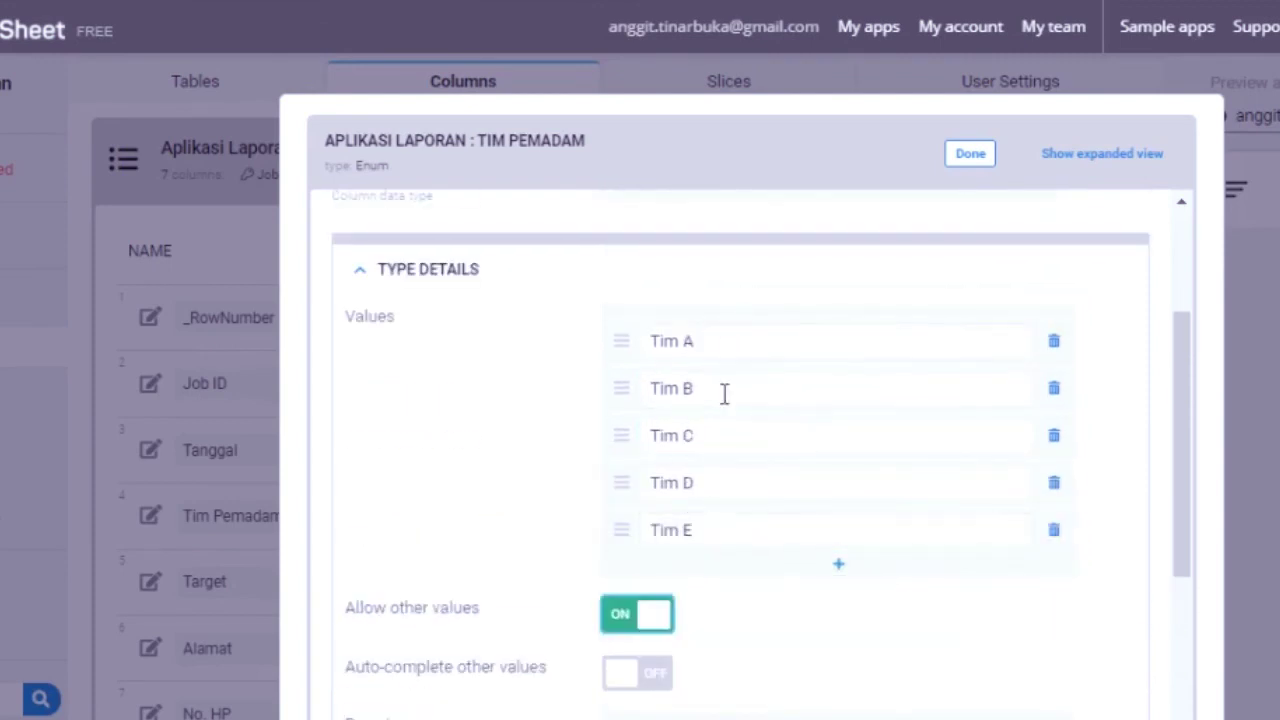
pyautogui.scroll(-3, 740, 555)
pyautogui.scroll(3, 736, 550)
pyautogui.click(658, 672)
pyautogui.scroll(-3, 794, 624)
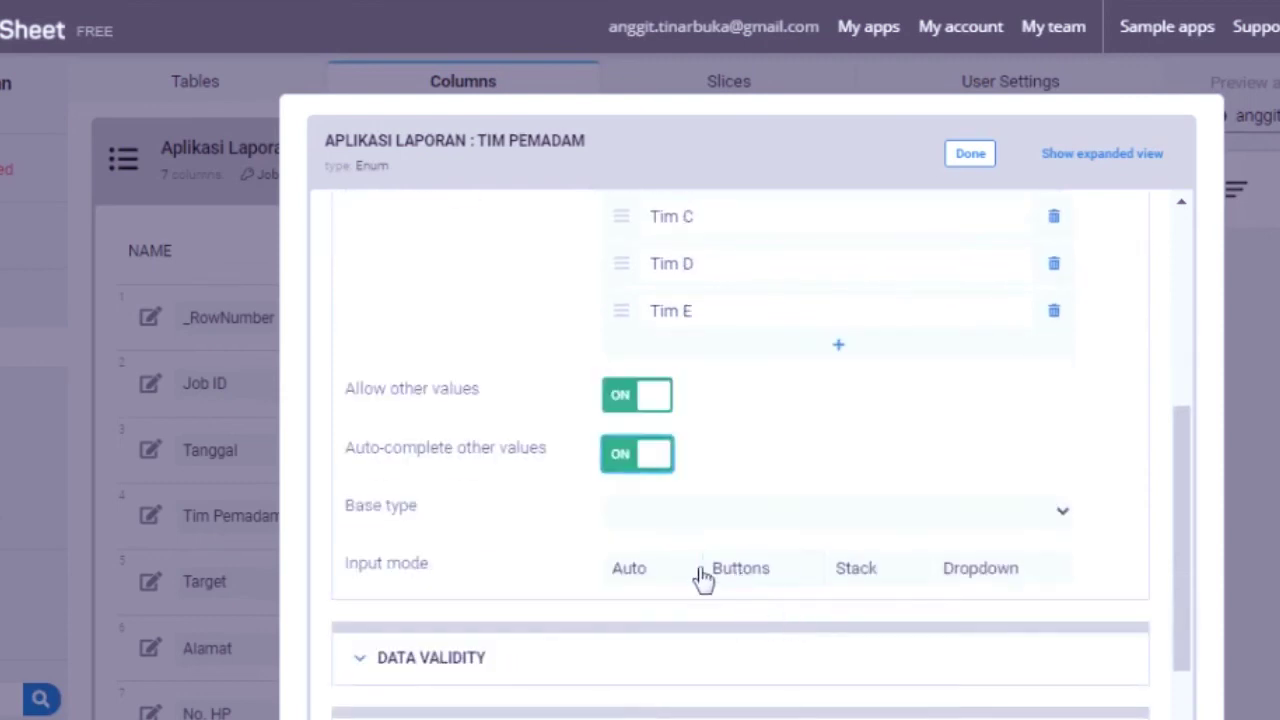
pyautogui.click(750, 570)
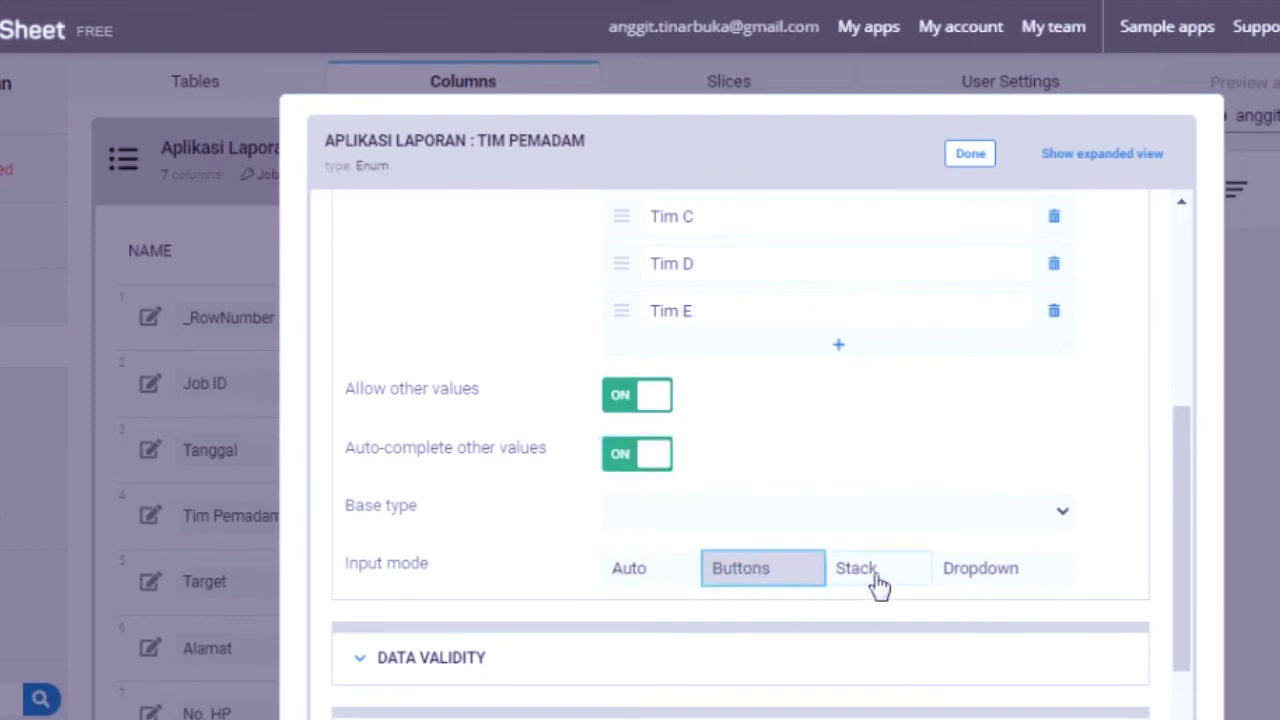
pyautogui.click(970, 158)
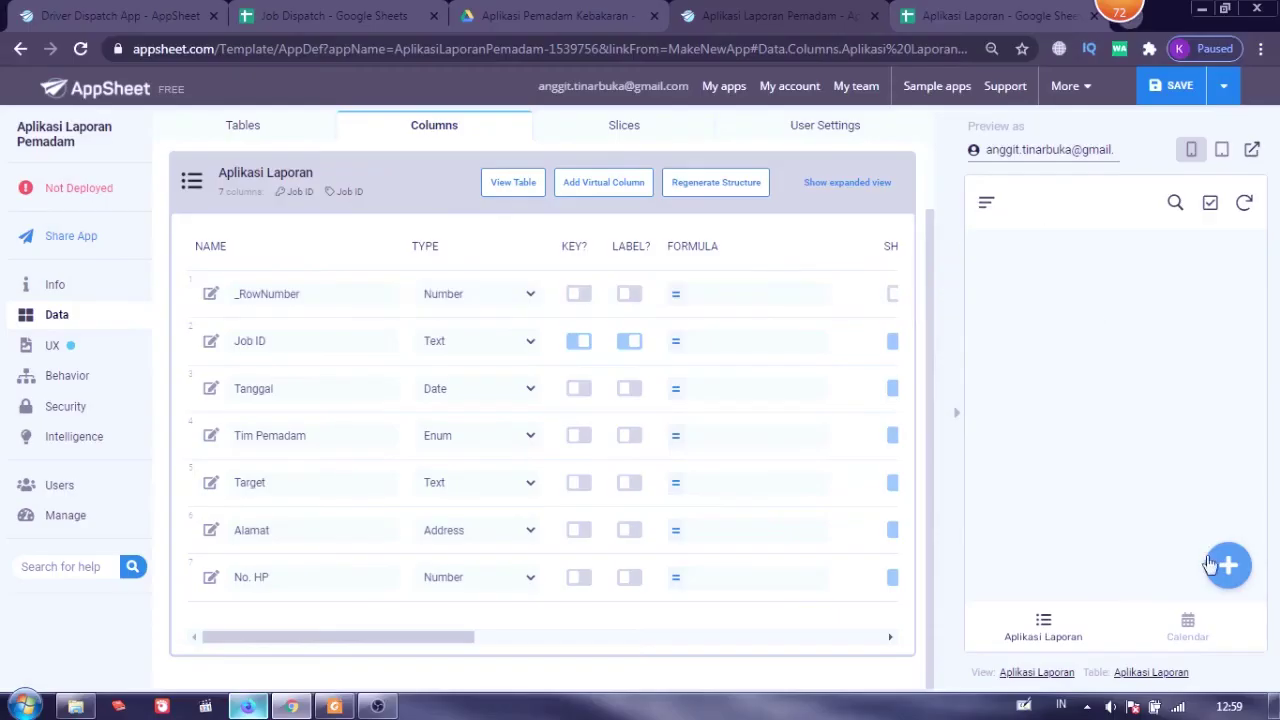
# Compare Tim Pemadam's Stack, Dropdown, Auto and Buttons input modes in a new preview form and set the input mode to Auto.
pyautogui.click(1226, 565)
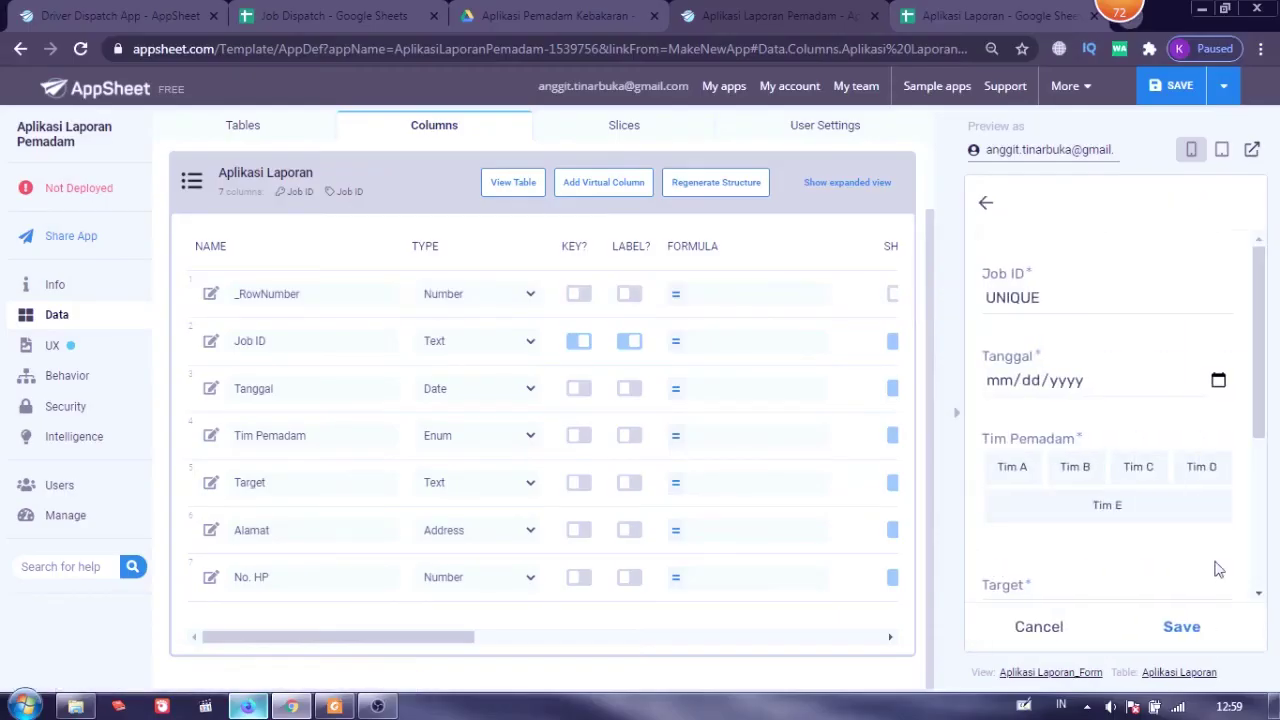
pyautogui.scroll(-3, 1100, 420)
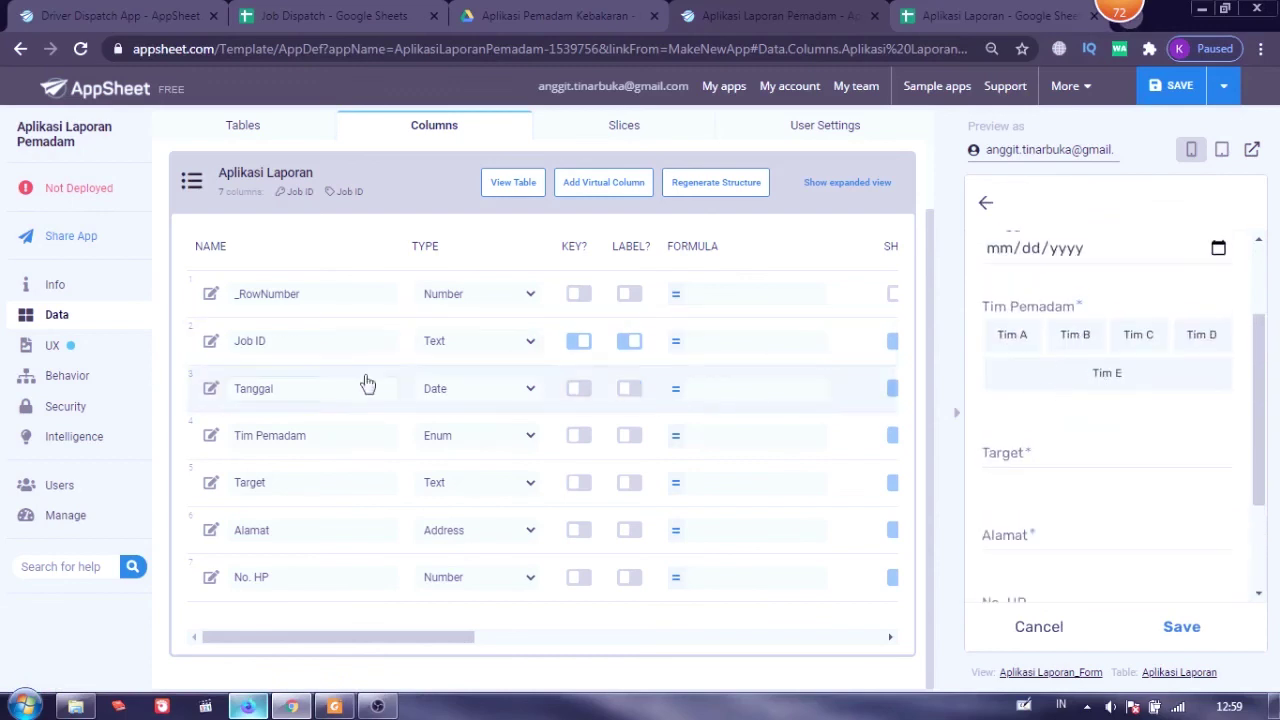
pyautogui.click(211, 436)
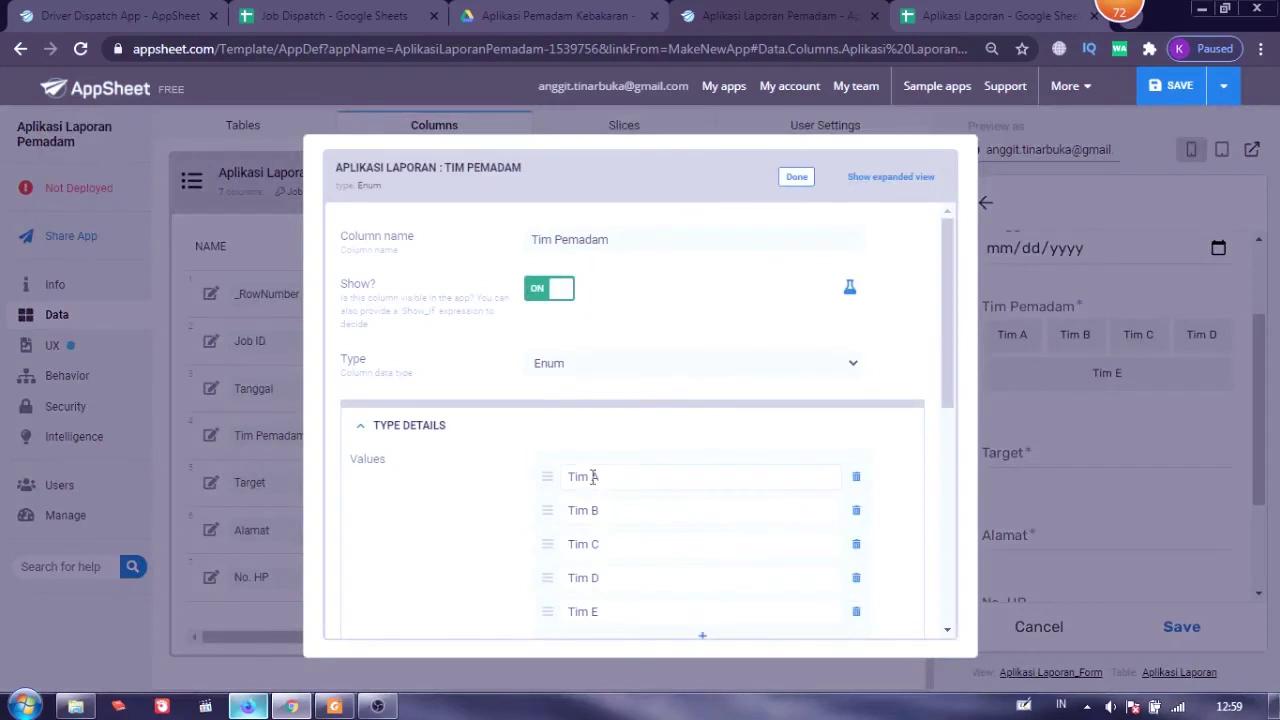
pyautogui.scroll(-3, 674, 480)
pyautogui.click(731, 488)
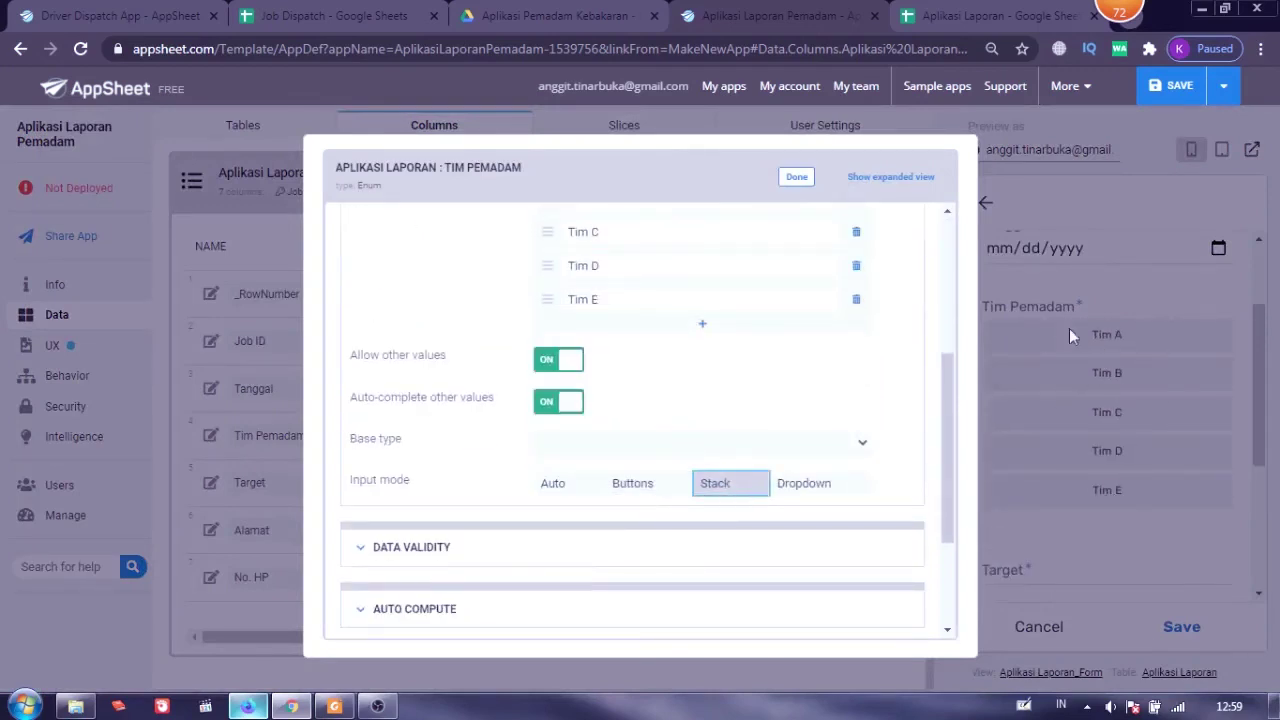
pyautogui.click(822, 485)
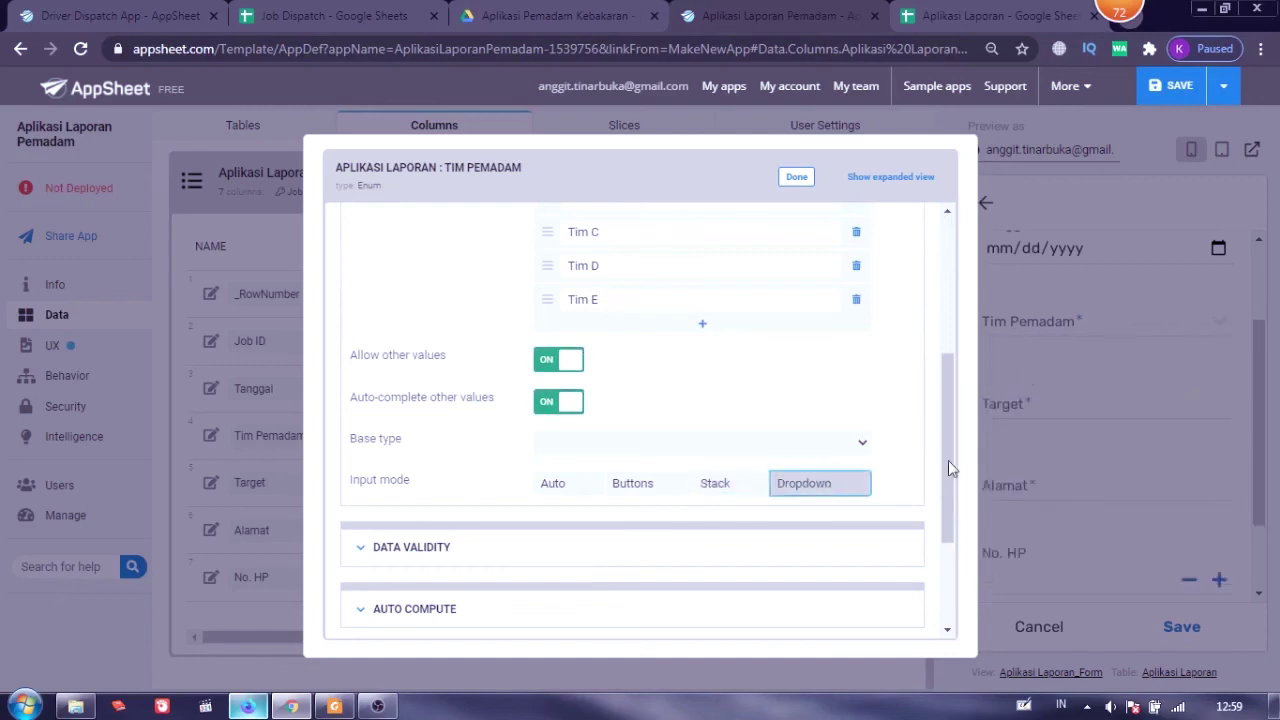
pyautogui.click(570, 483)
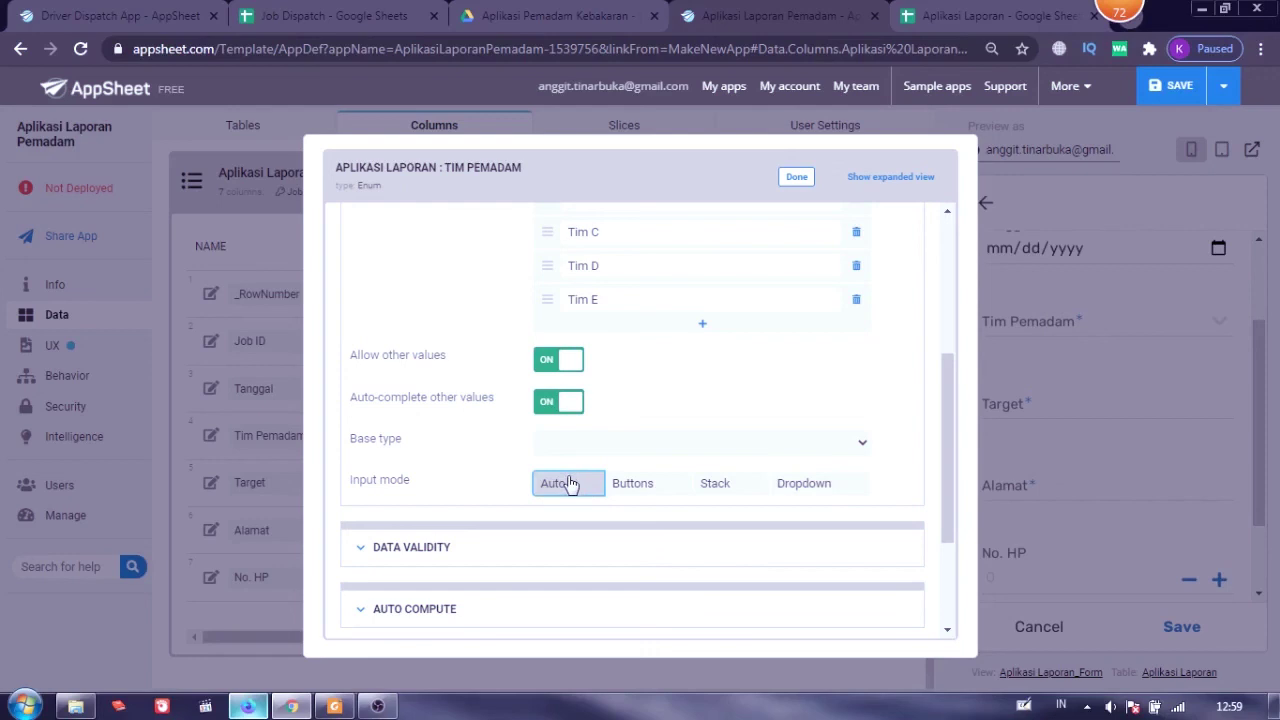
pyautogui.click(666, 490)
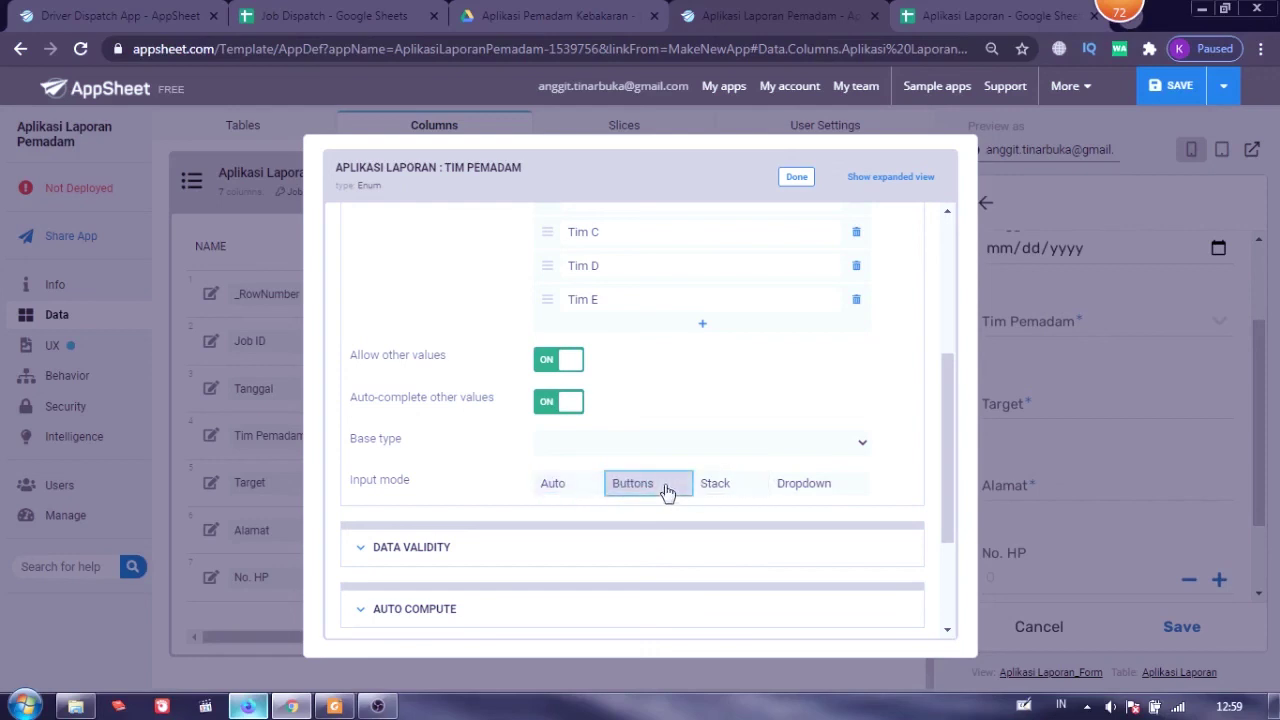
pyautogui.click(572, 487)
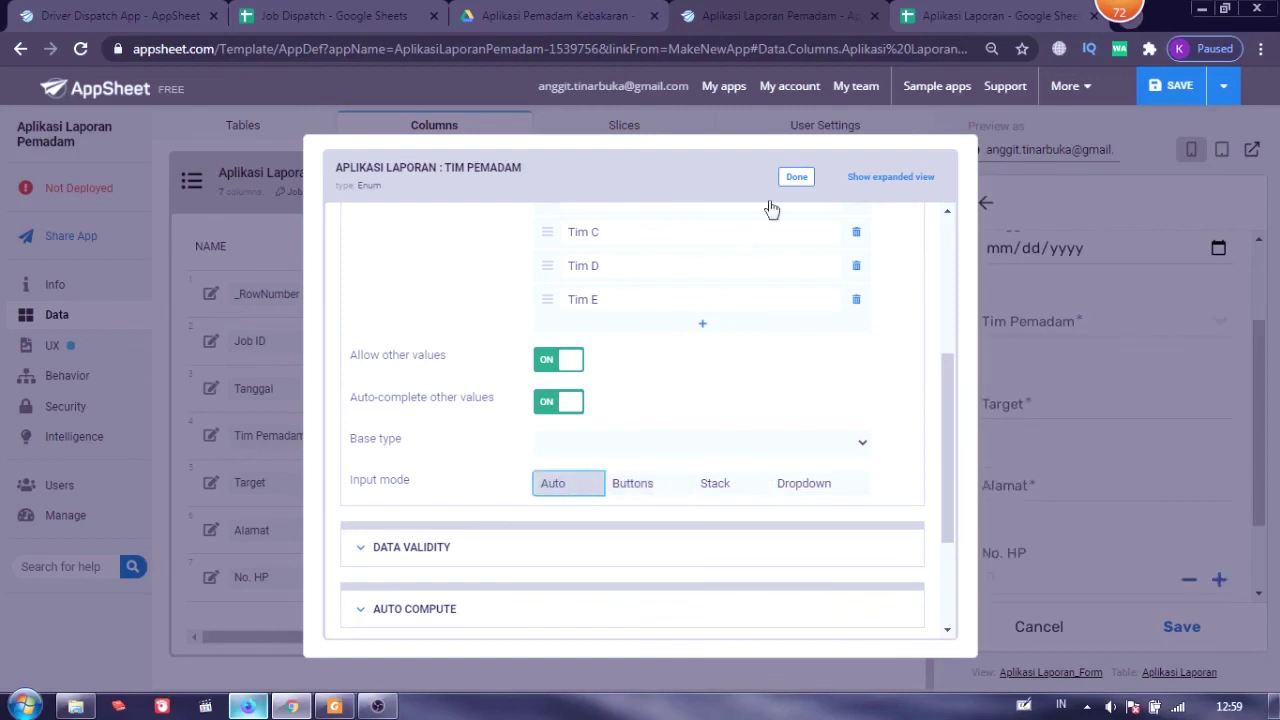
pyautogui.click(794, 176)
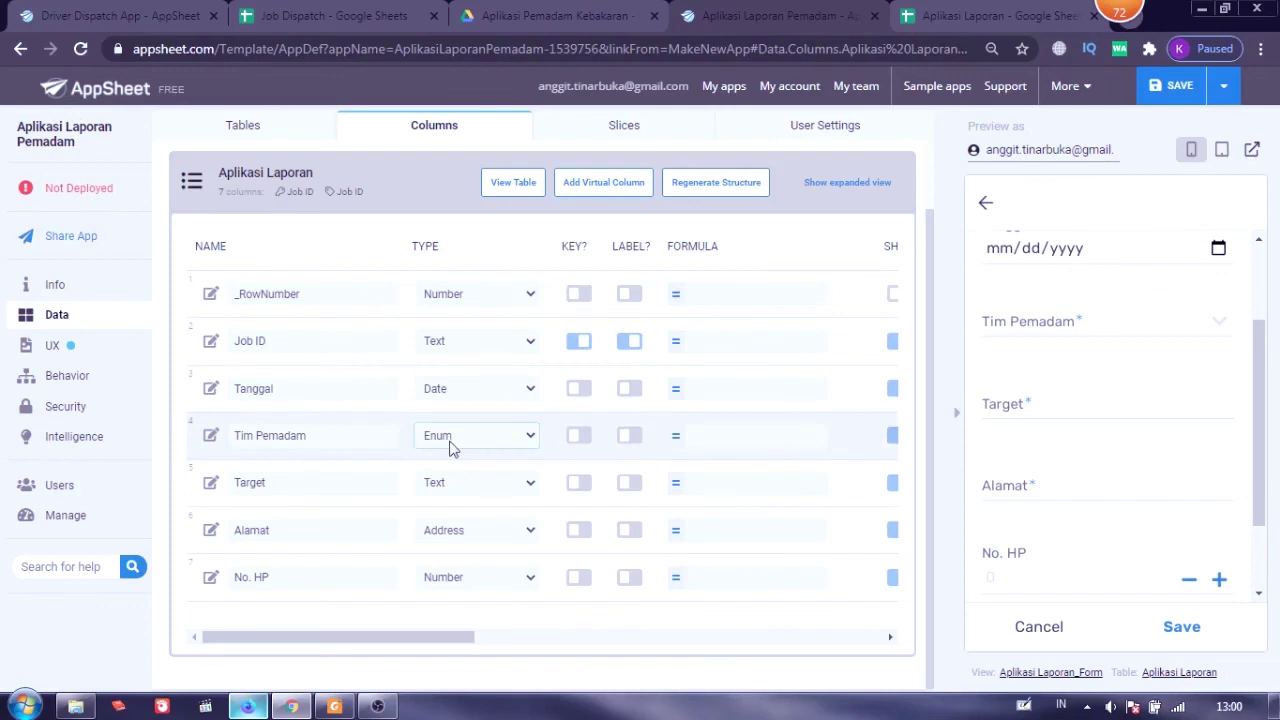
pyautogui.scroll(-2, 1028, 463)
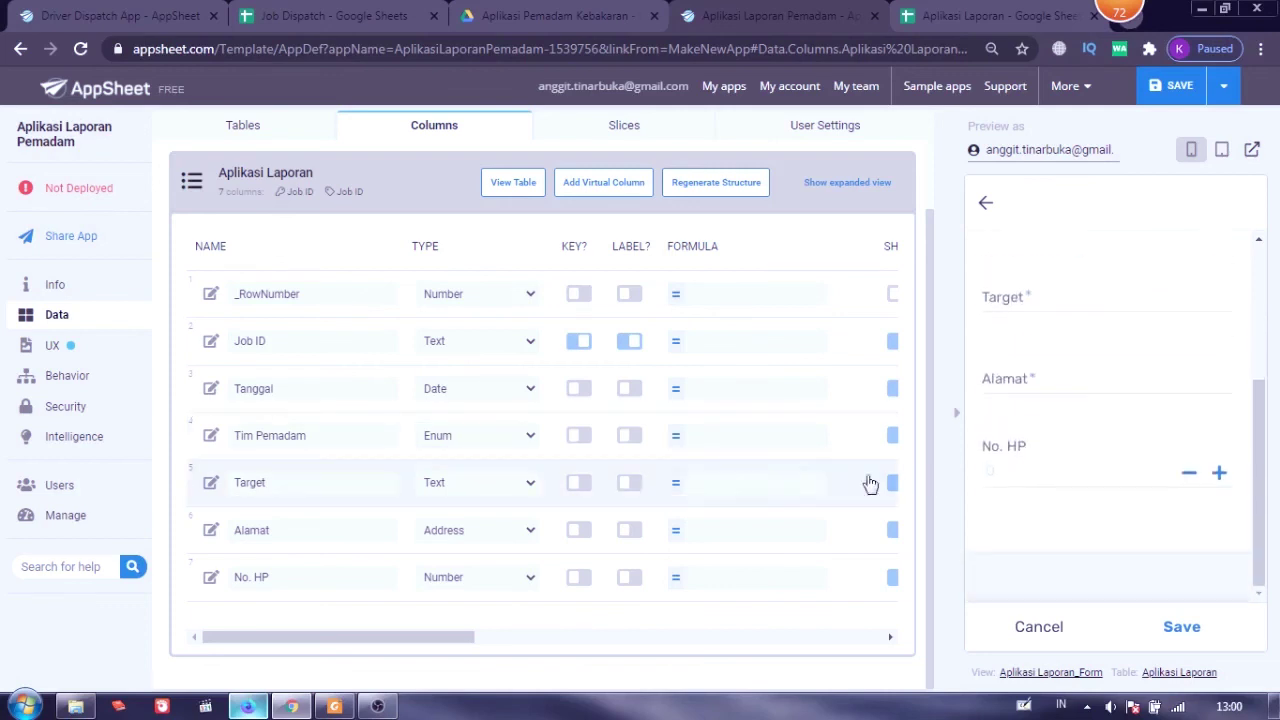
pyautogui.scroll(1, 812, 485)
pyautogui.scroll(-1, 812, 485)
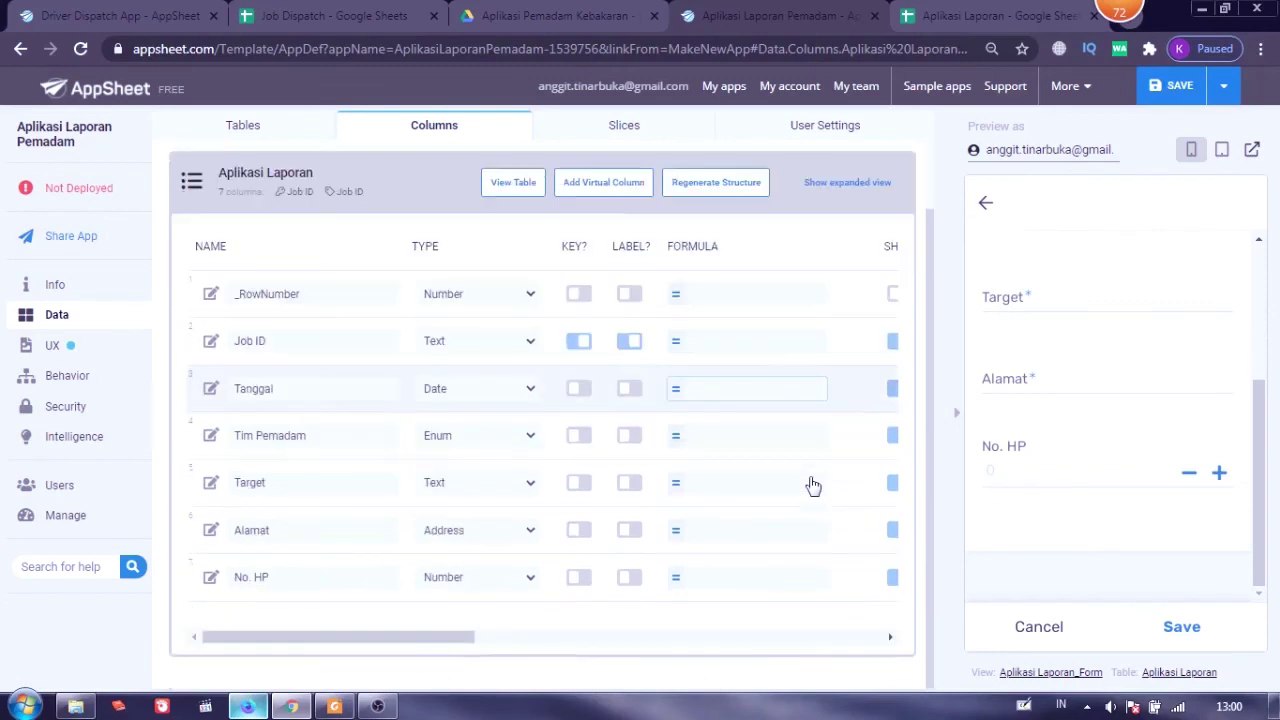
# Save the app changes, cancel the current preview form and open a fresh new-record form.
pyautogui.click(1167, 90)
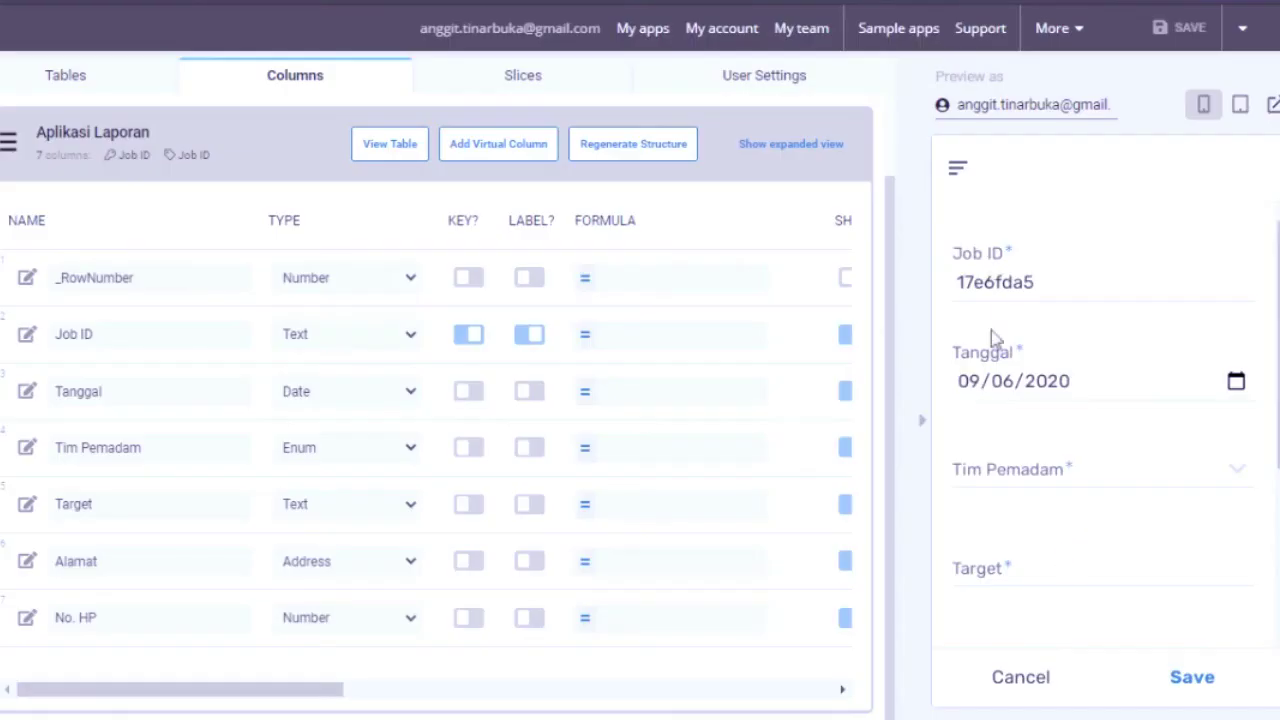
pyautogui.click(1038, 677)
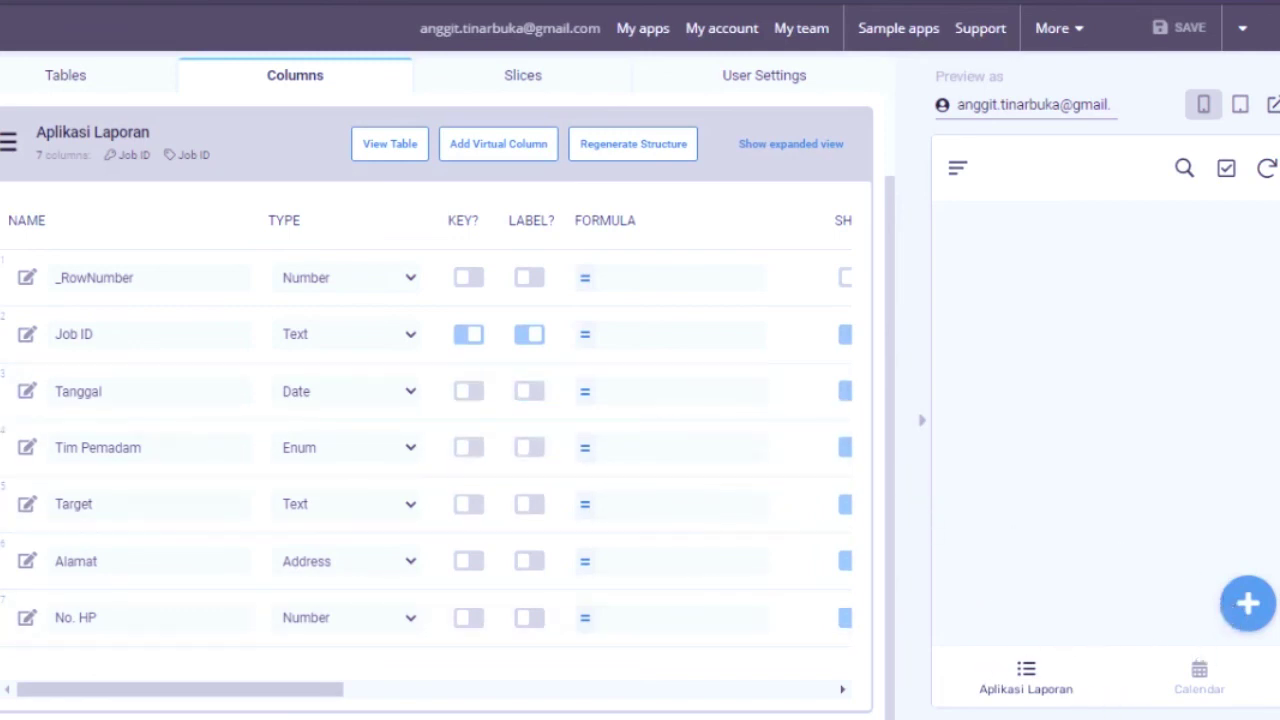
pyautogui.click(1248, 603)
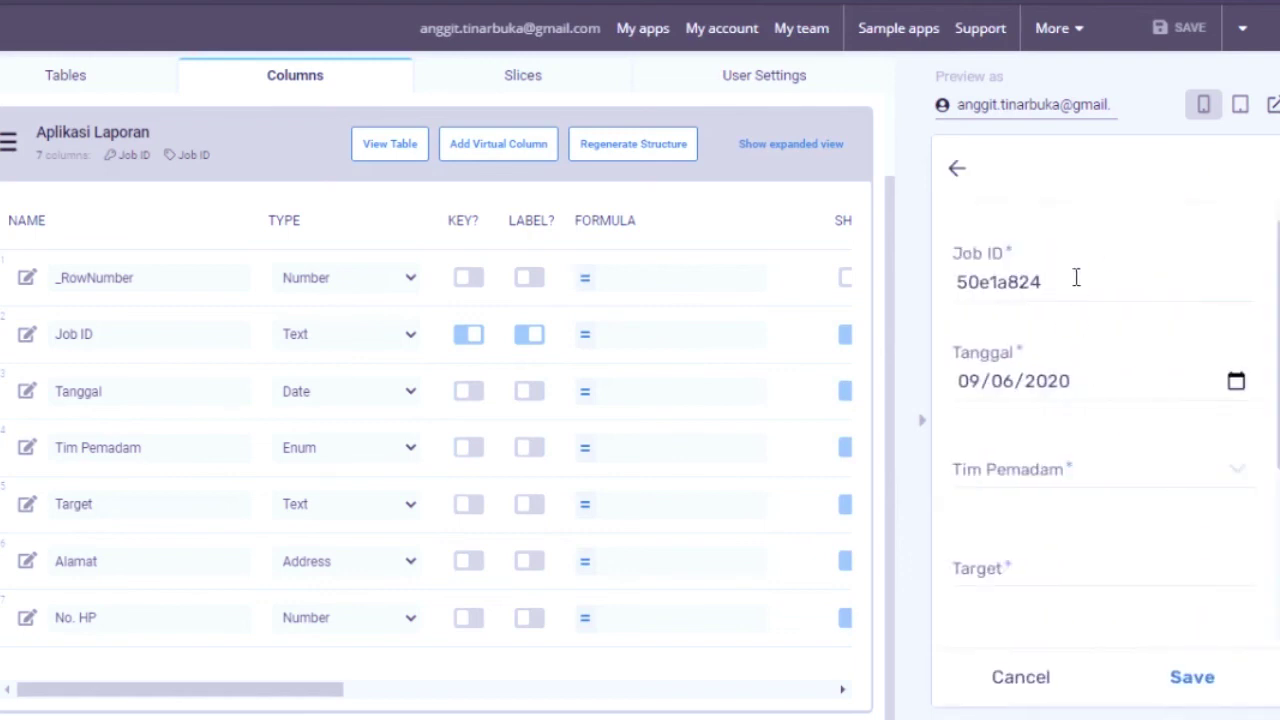
# Examine the new preview form's fields, including the Tim Pemadam options and the Target and Alamat inputs.
pyautogui.scroll(-2, 1066, 366)
pyautogui.scroll(2, 1066, 374)
pyautogui.scroll(-2, 1087, 396)
pyautogui.click(1067, 292)
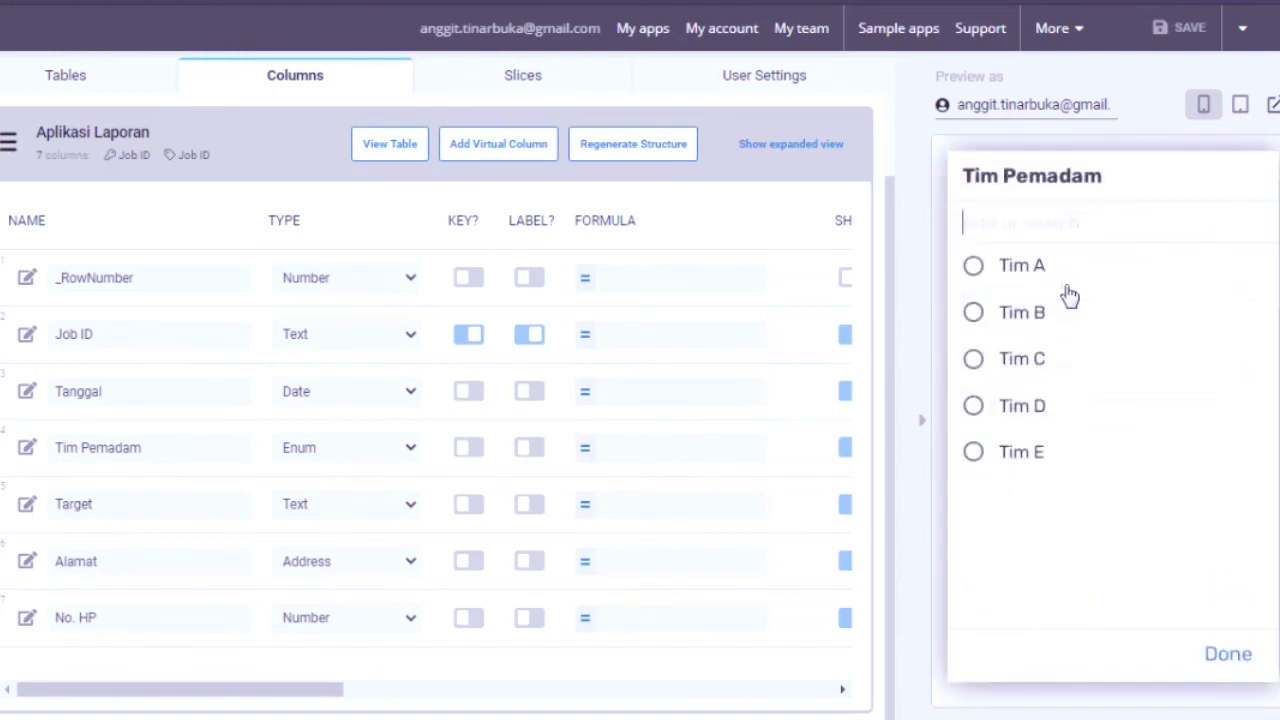
pyautogui.click(1226, 656)
pyautogui.scroll(-1, 1090, 445)
pyautogui.click(1074, 280)
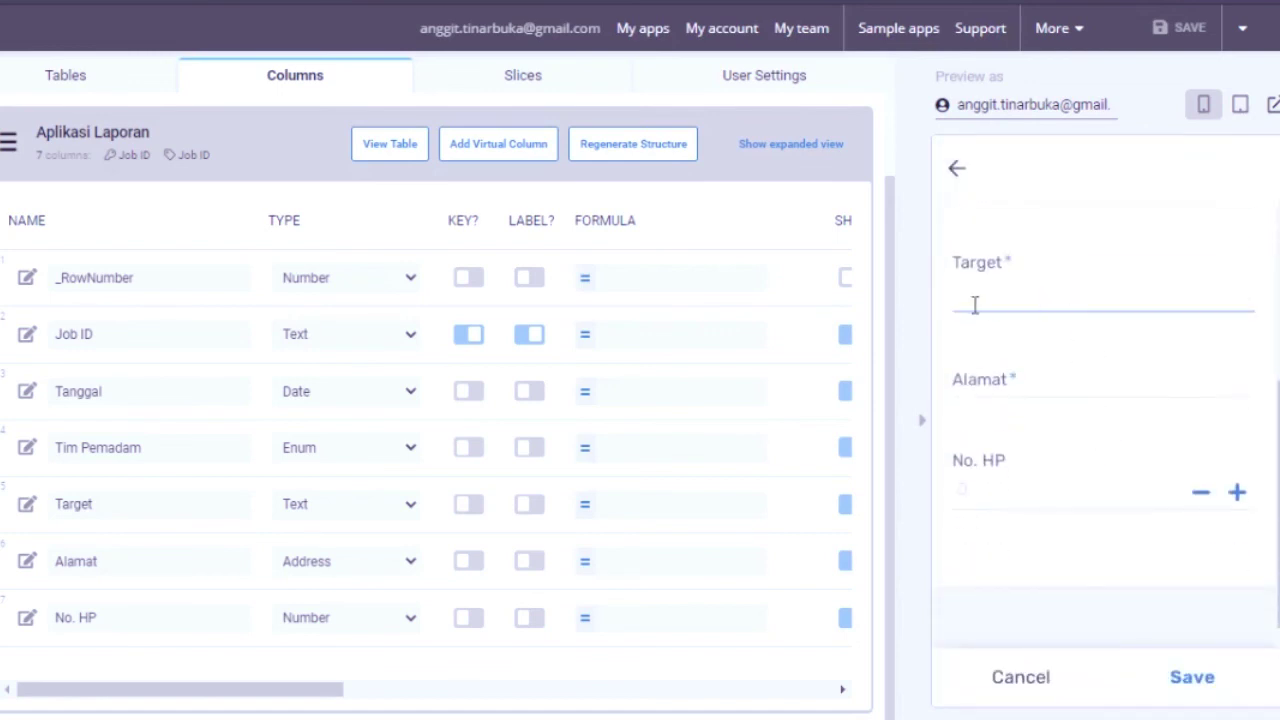
pyautogui.click(1031, 392)
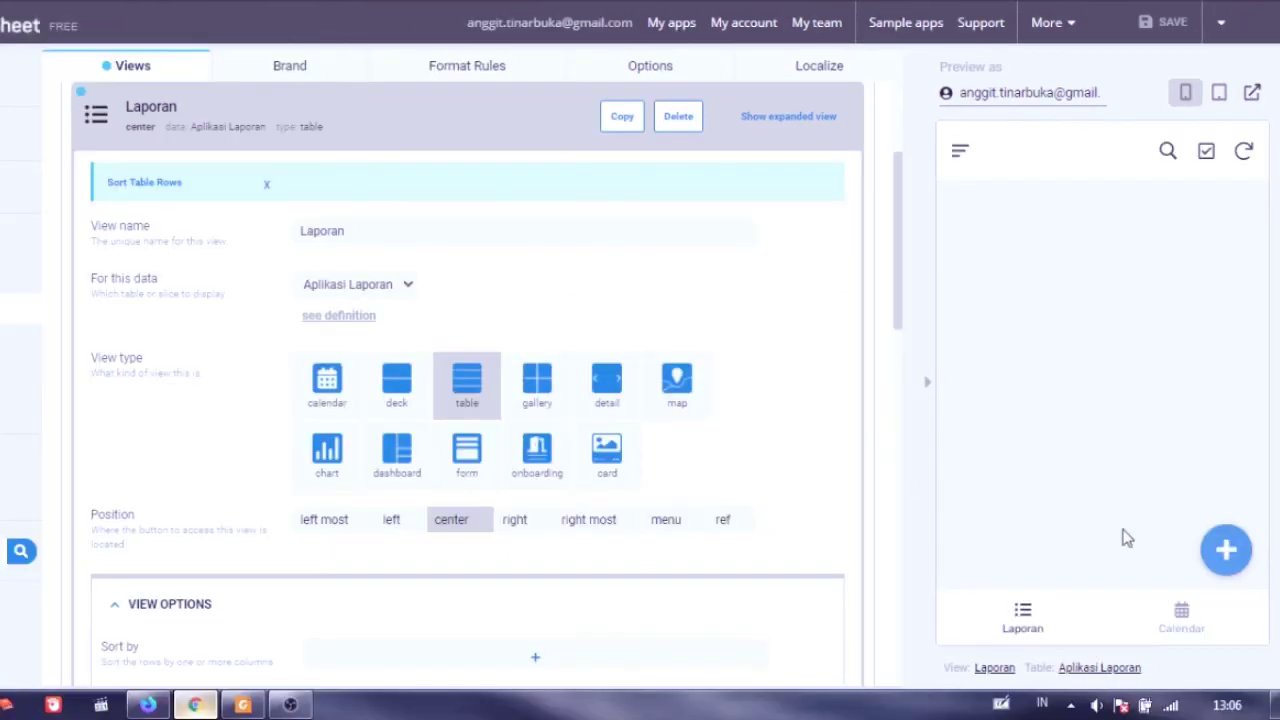
# Start a new record in the Laporan view preview, choosing Tim A as Tim Pemadam and entering Pak A as Target.
pyautogui.click(1224, 550)
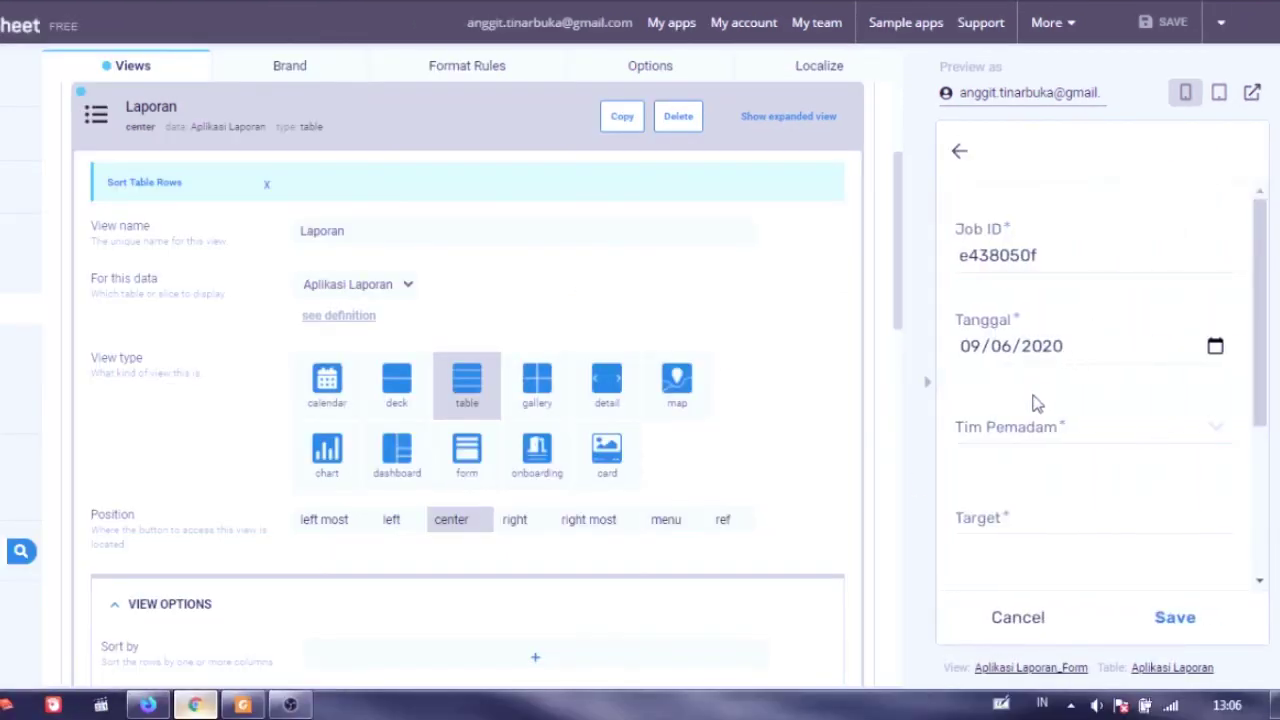
pyautogui.click(1058, 430)
pyautogui.click(1028, 246)
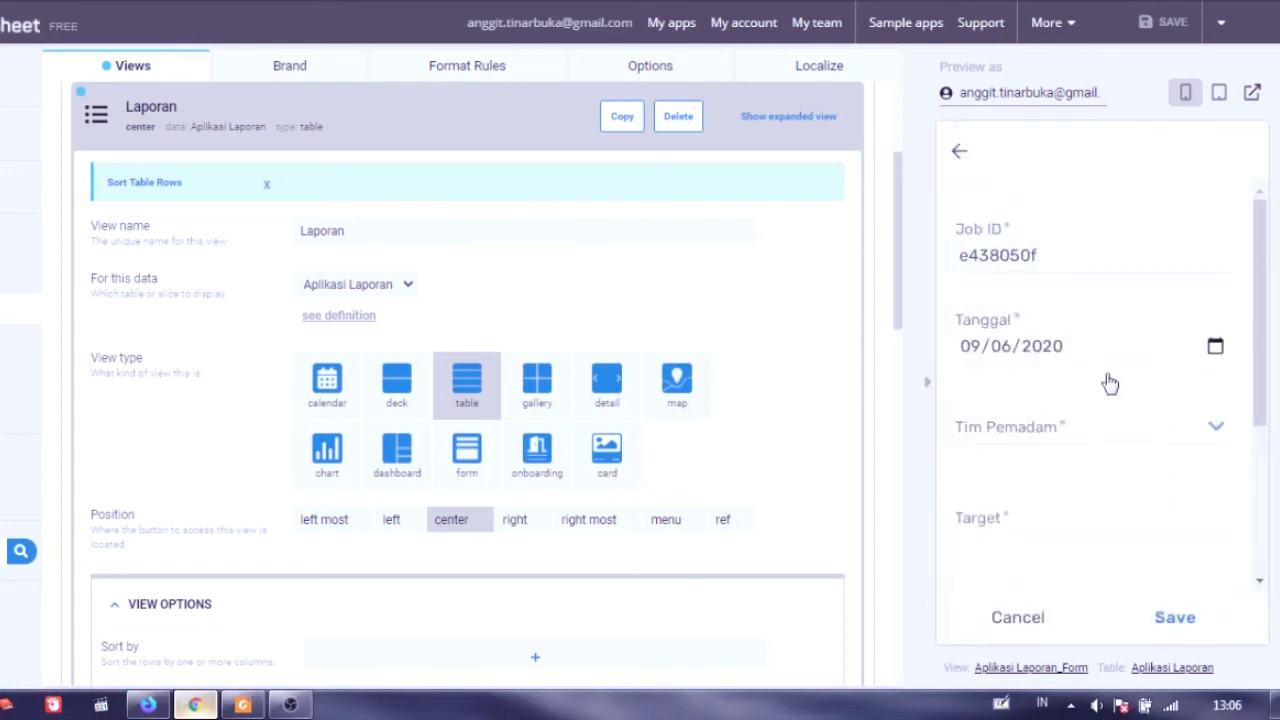
pyautogui.scroll(-2, 1108, 380)
pyautogui.click(1099, 343)
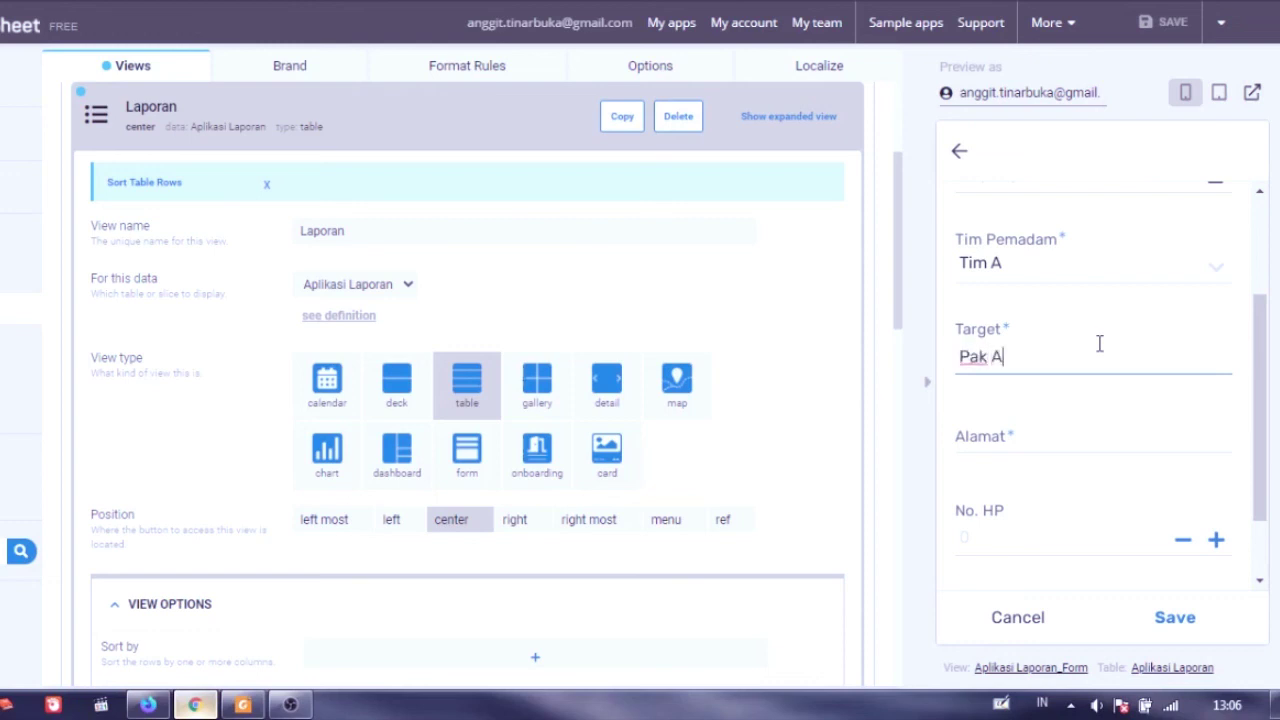
# Fill in the Alamat field with the suggested full address and leave No. HP empty.
pyautogui.click(1089, 433)
pyautogui.scroll(-1, 1089, 440)
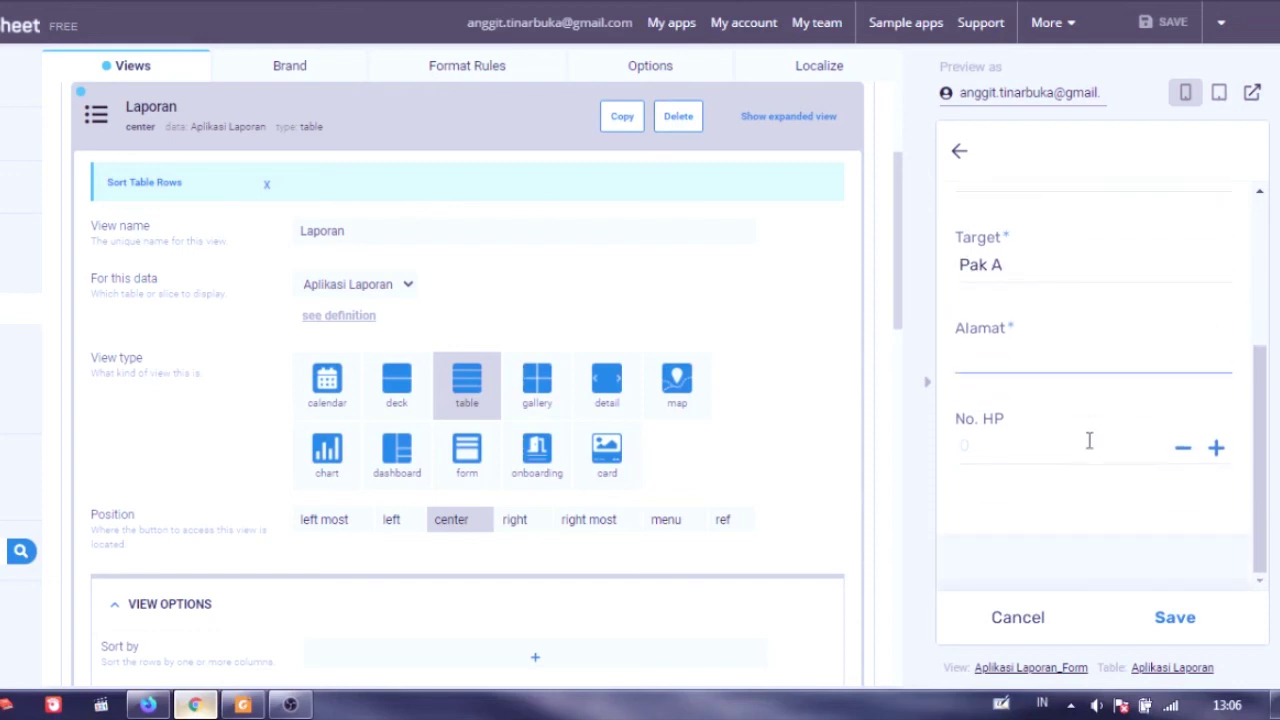
pyautogui.write('Handil Bakti')
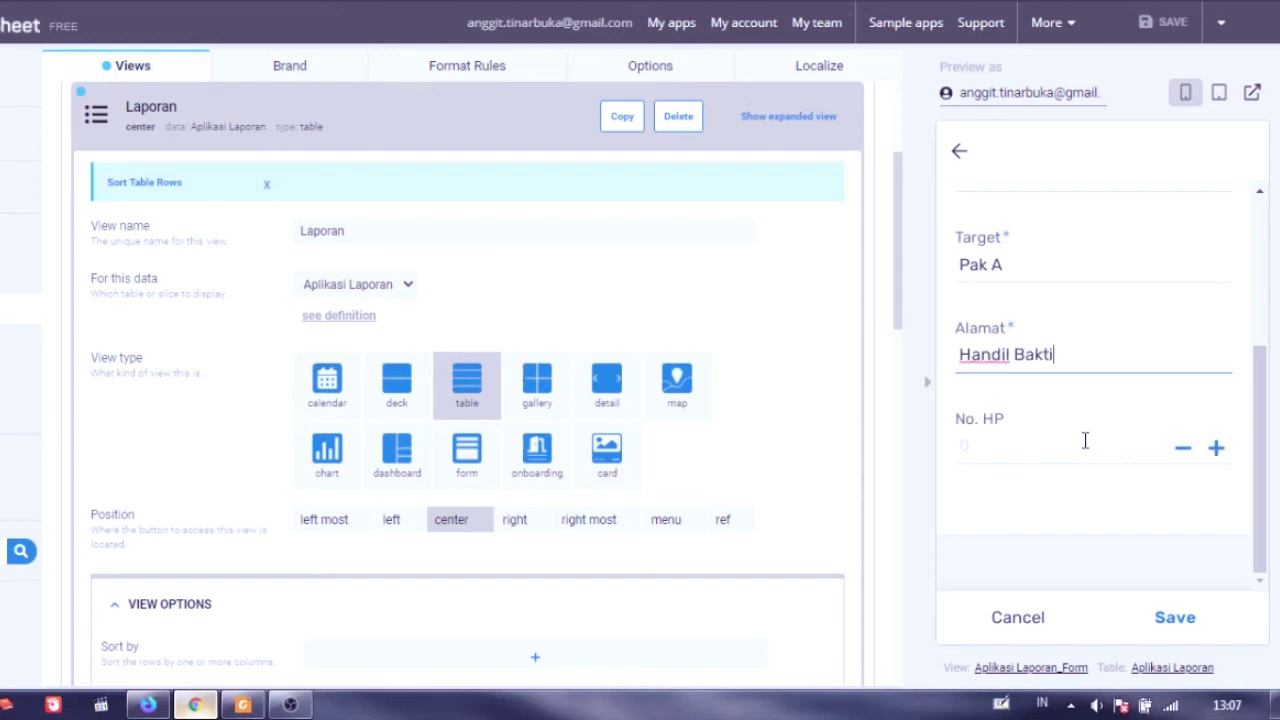
pyautogui.click(1118, 448)
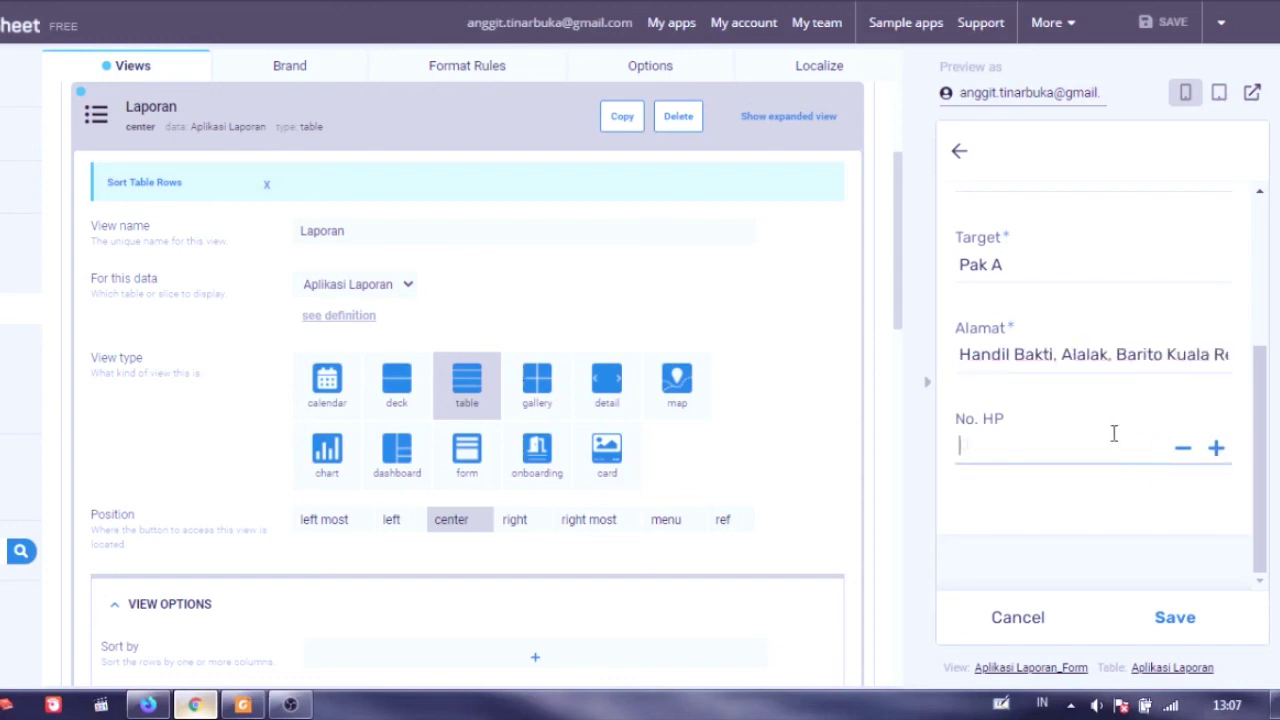
# Save the new report record and switch to the Aplikasi Laporan spreadsheet in Google Sheets to check its row.
pyautogui.click(1175, 618)
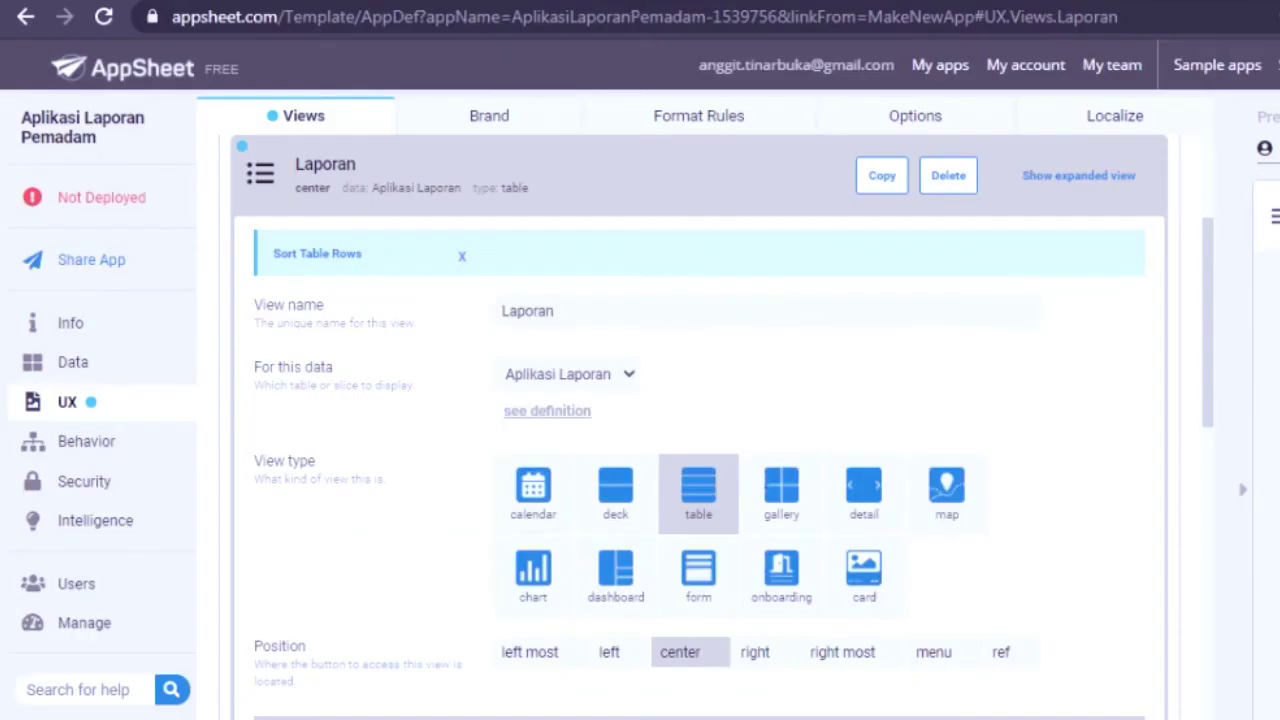
pyautogui.hotkey('ctrl', 'Tab')
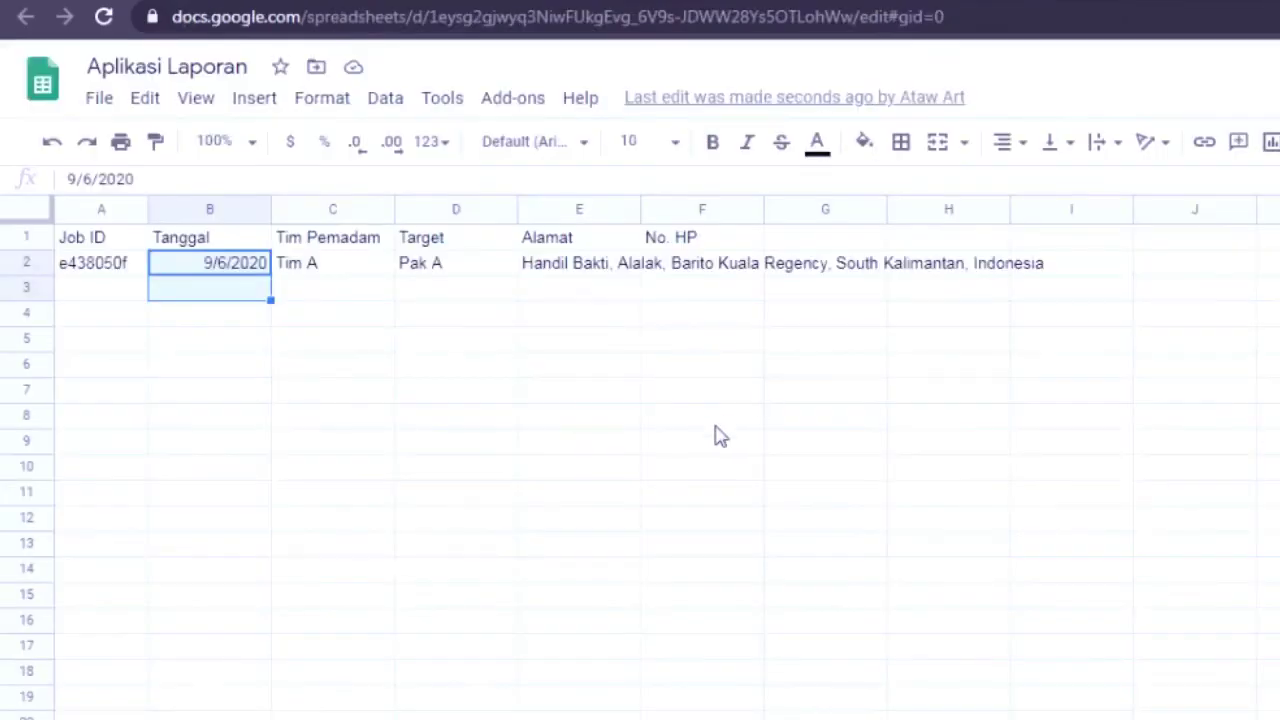
pyautogui.click(700, 416)
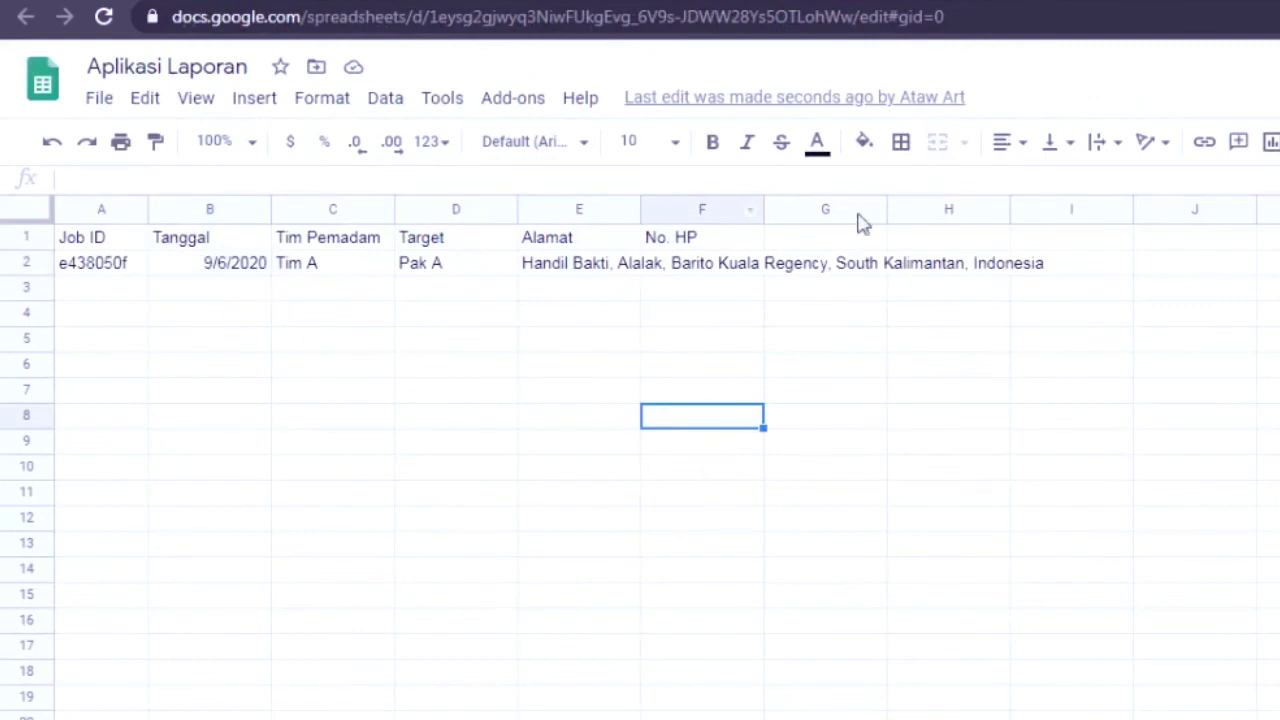